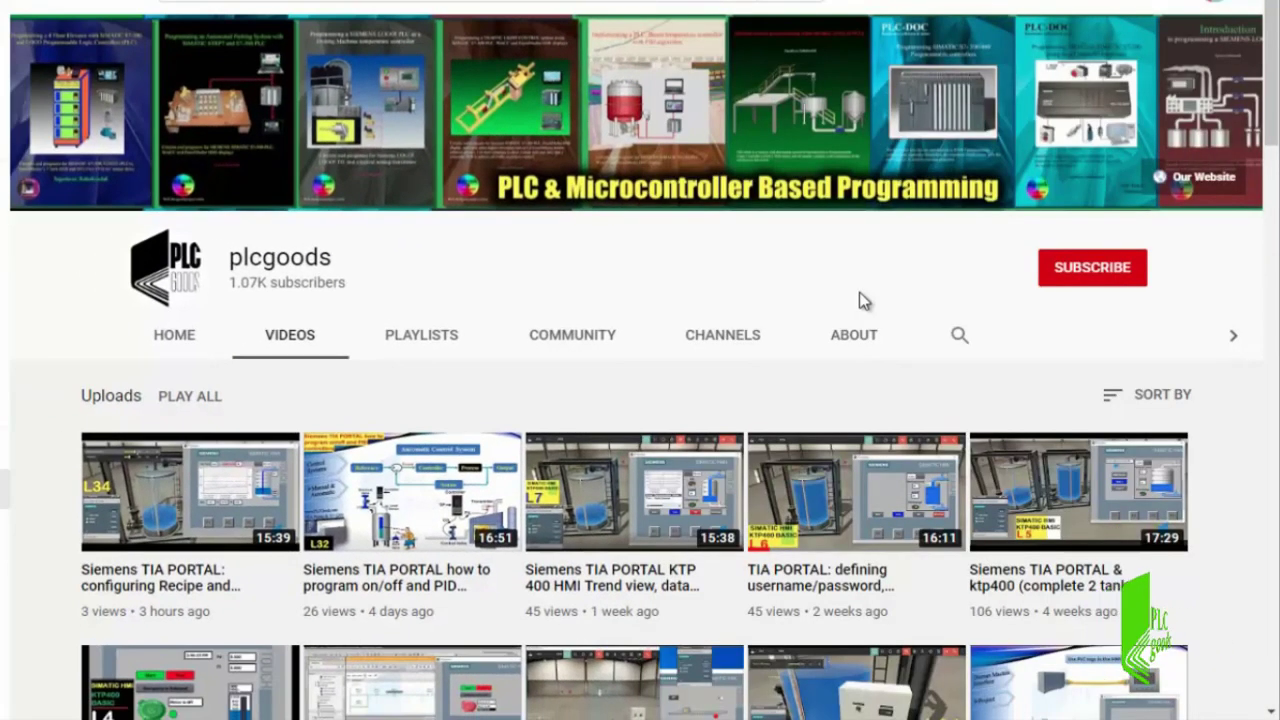
Subscribe to the plcgoods channel and set its notifications to All.
scroll(859, 292, down, 5)
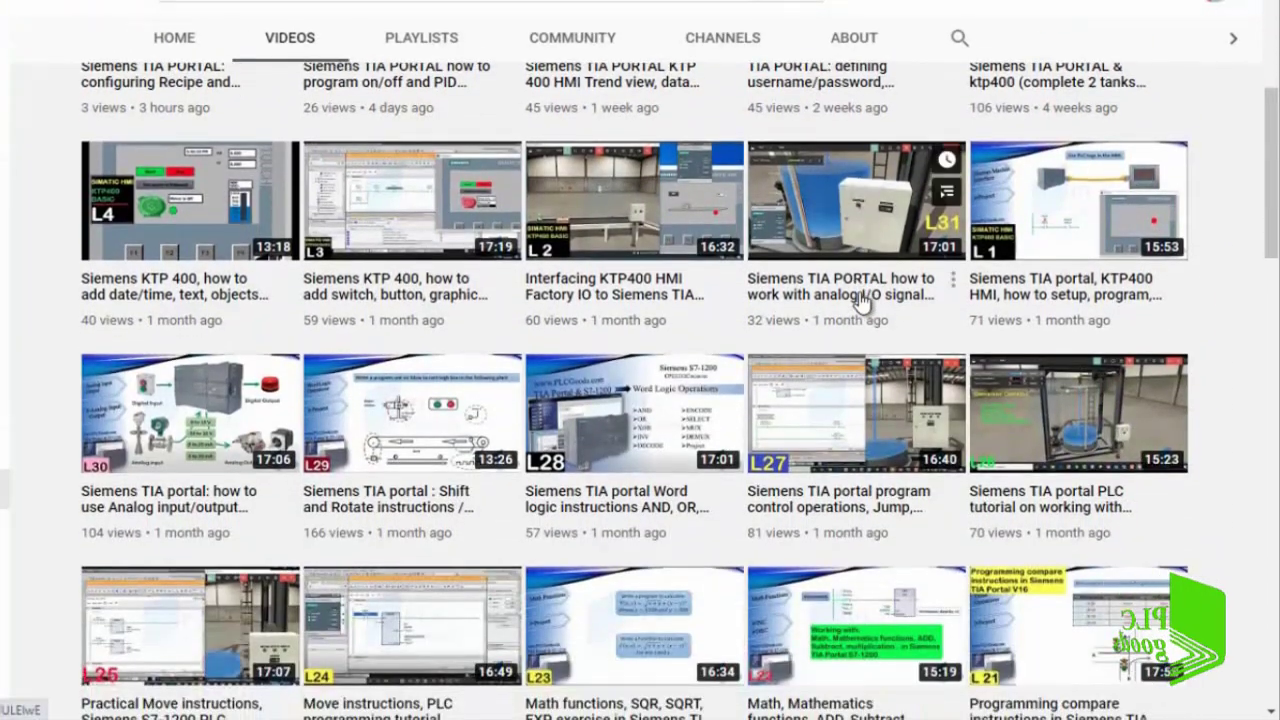
scroll(859, 300, down, 4)
scroll(862, 303, down, 6)
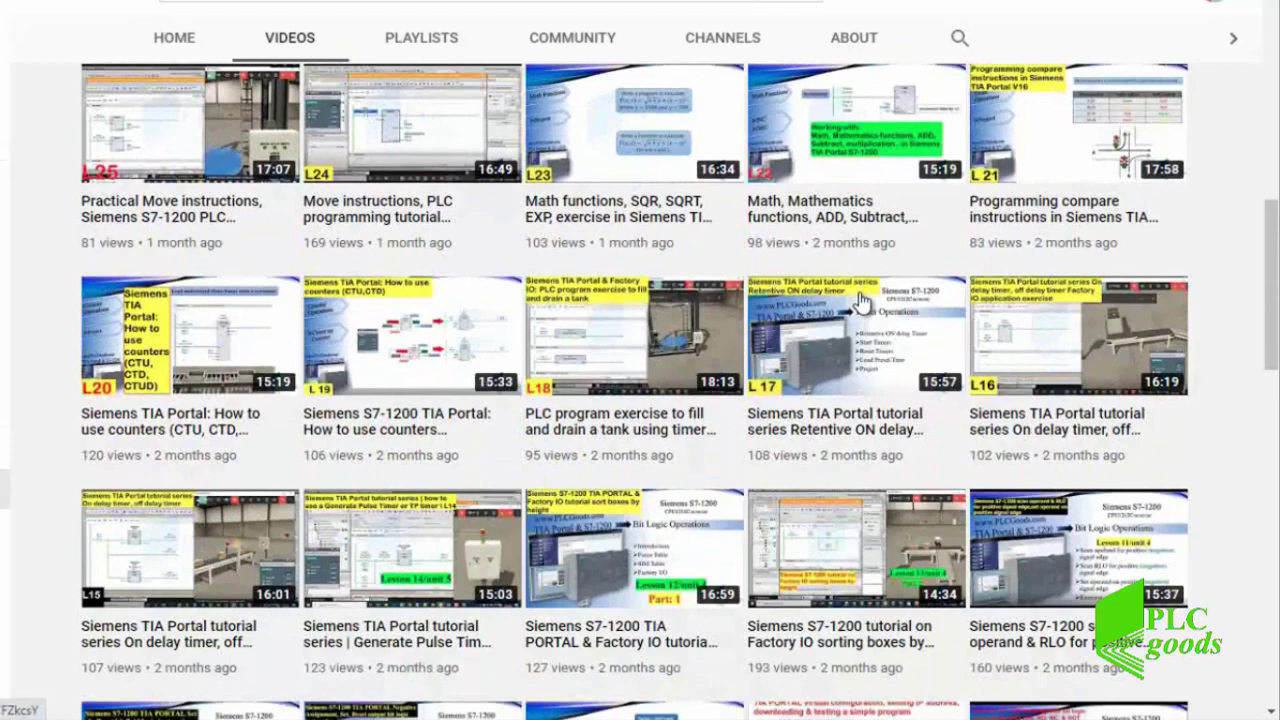
scroll(862, 303, down, 4)
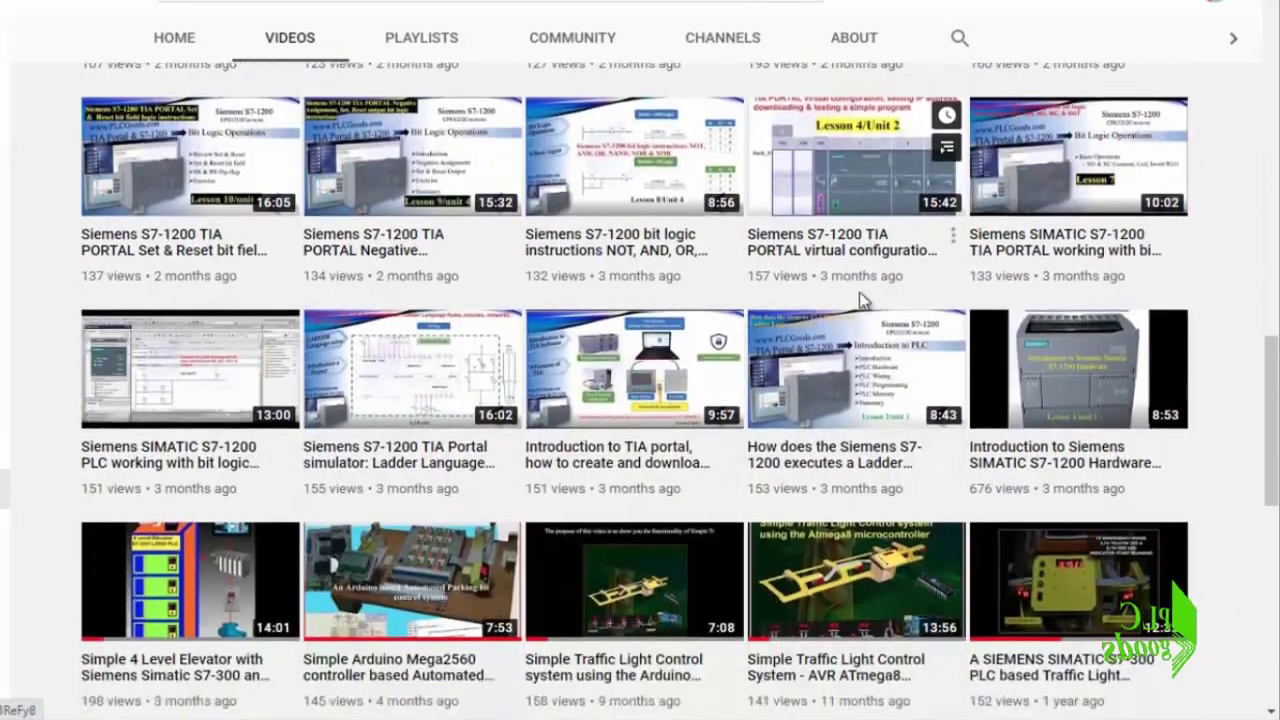
scroll(859, 299, down, 6)
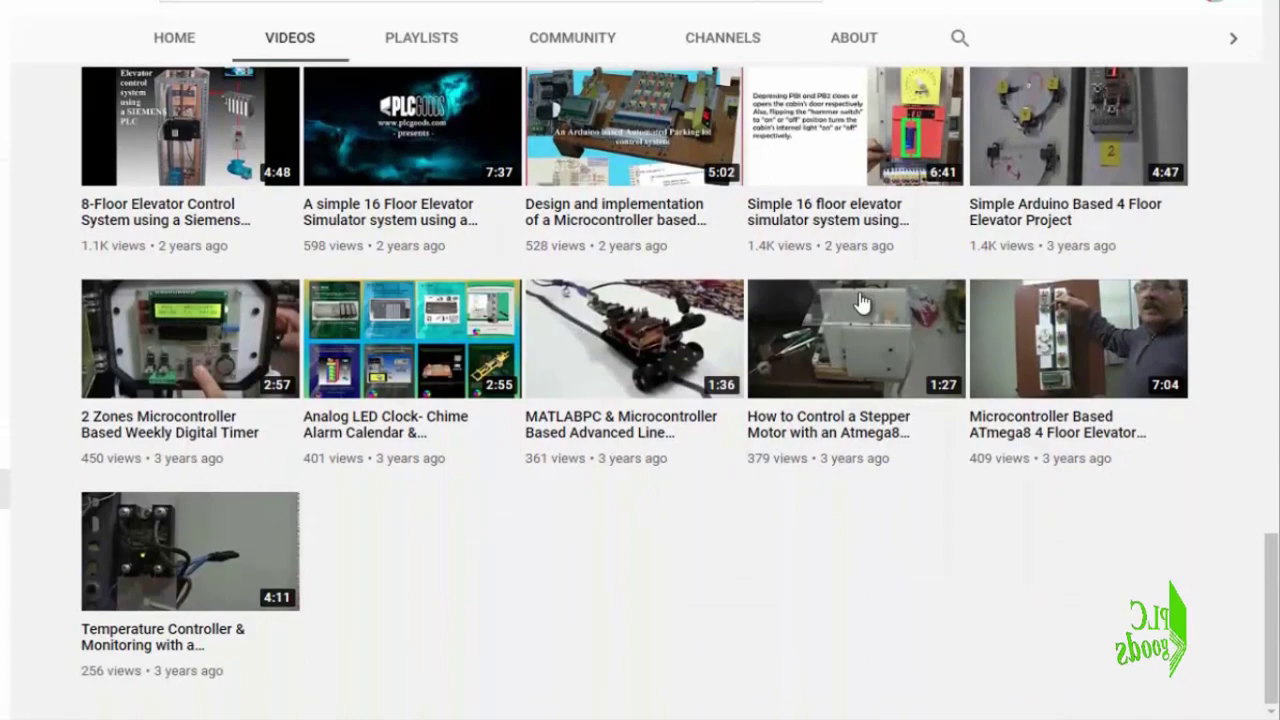
mouse_move(862, 303)
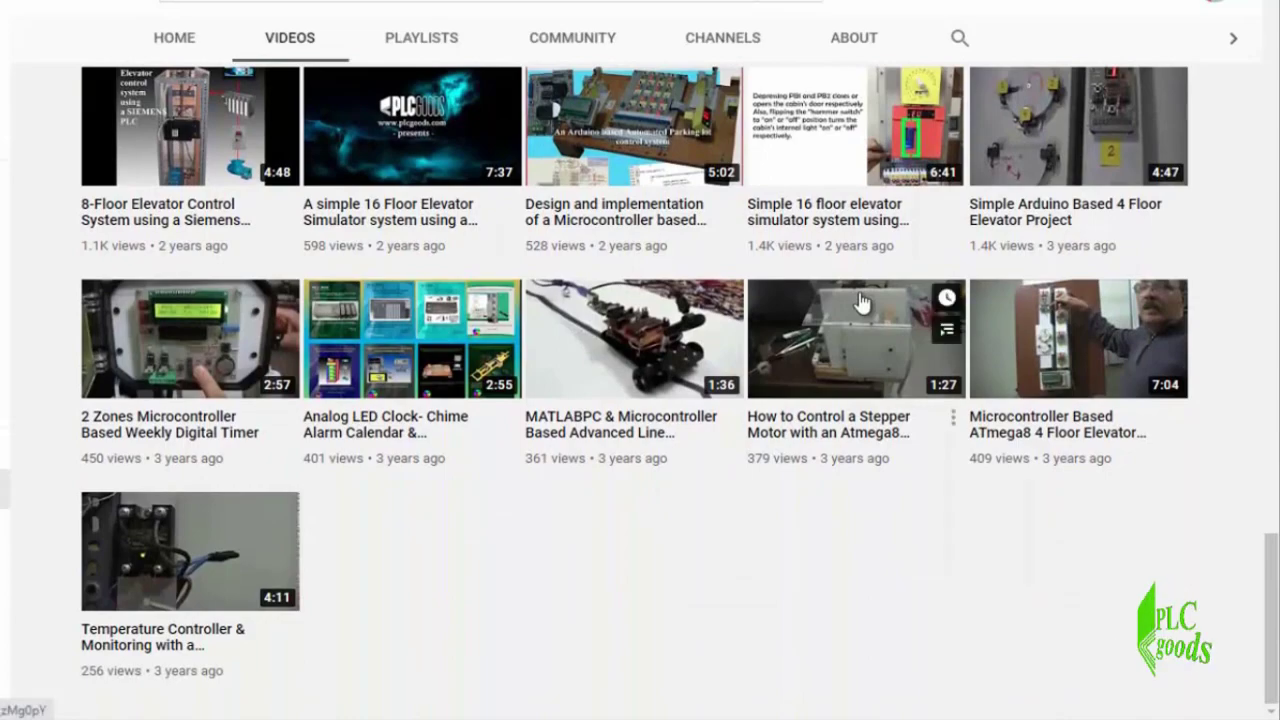
scroll(862, 303, up, 8)
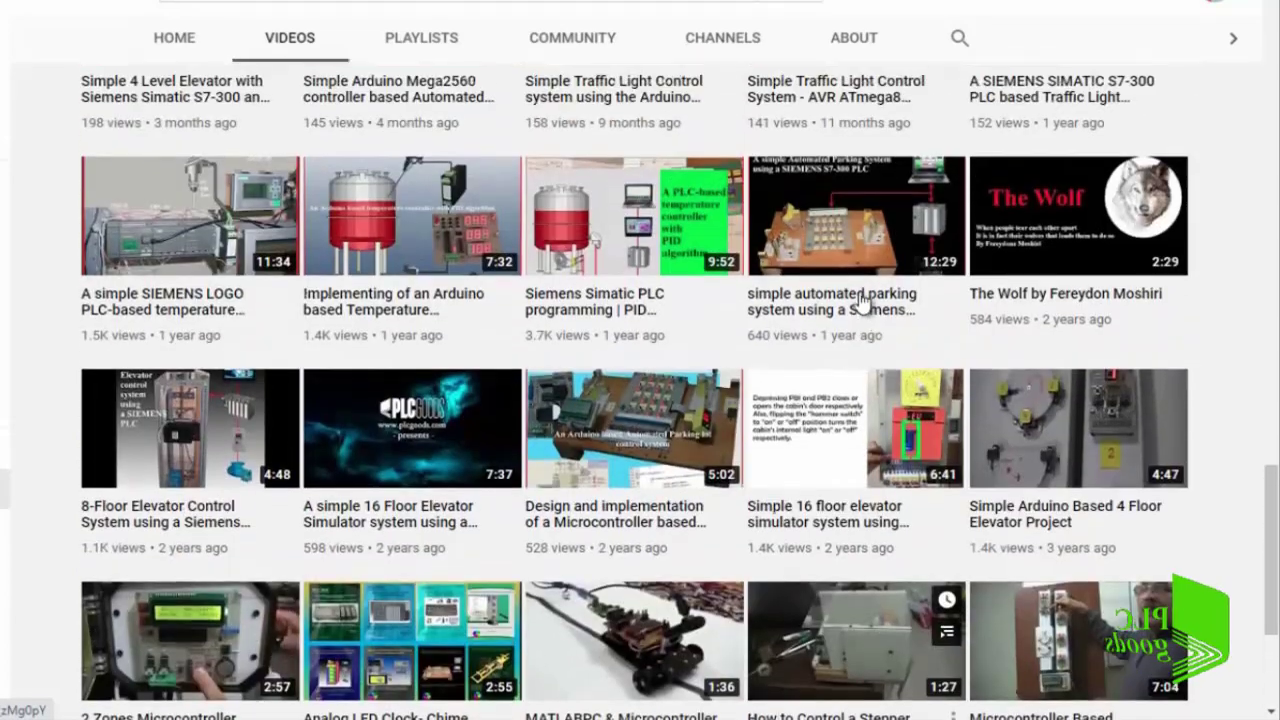
scroll(862, 303, up, 12)
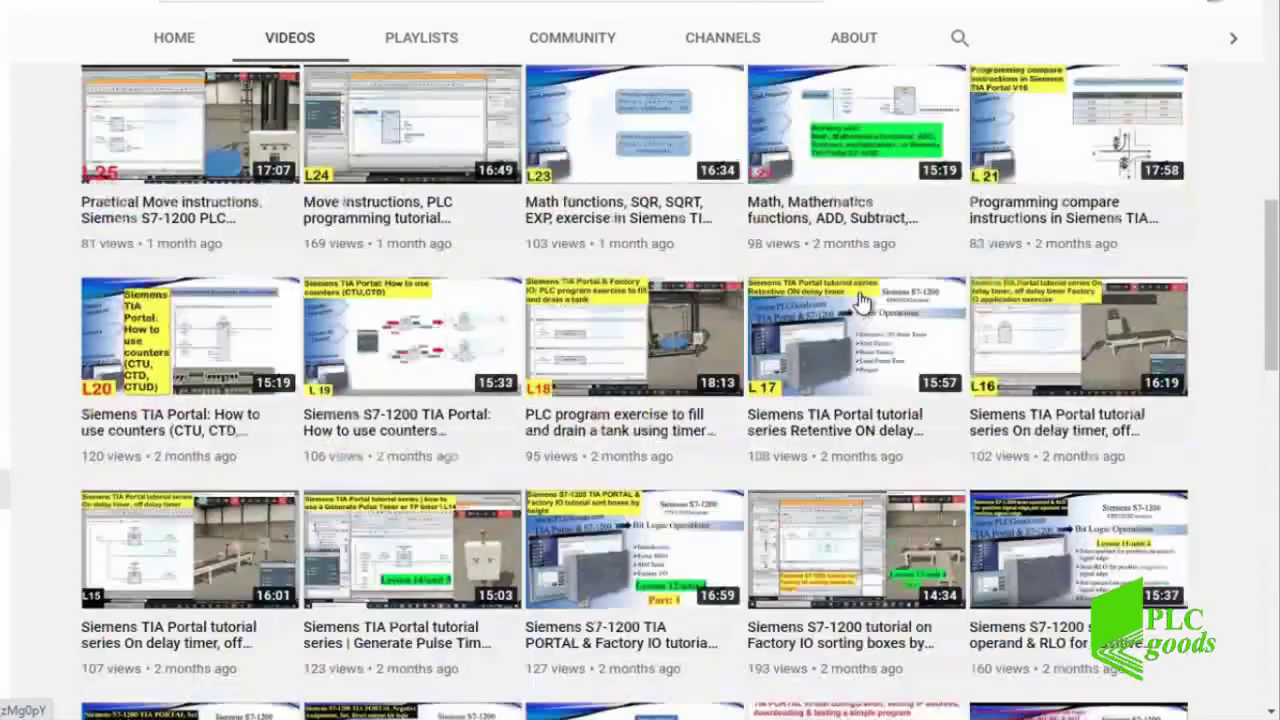
scroll(862, 303, up, 4)
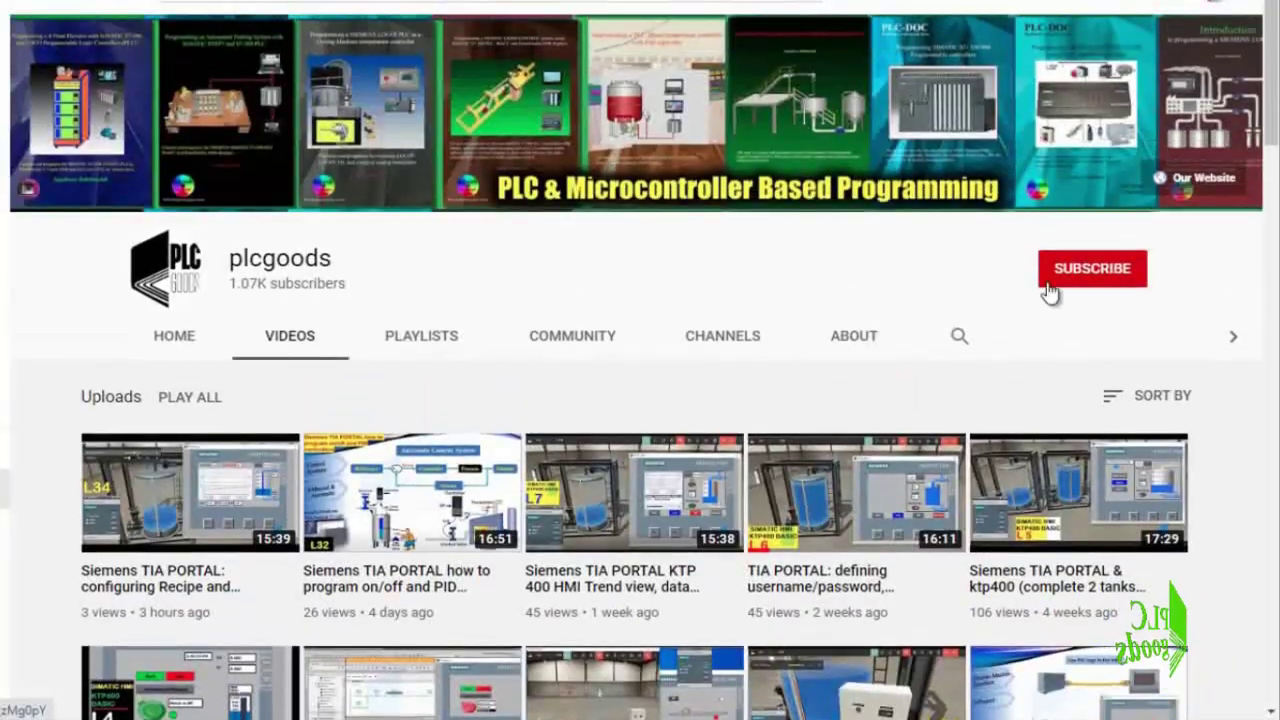
click(1050, 282)
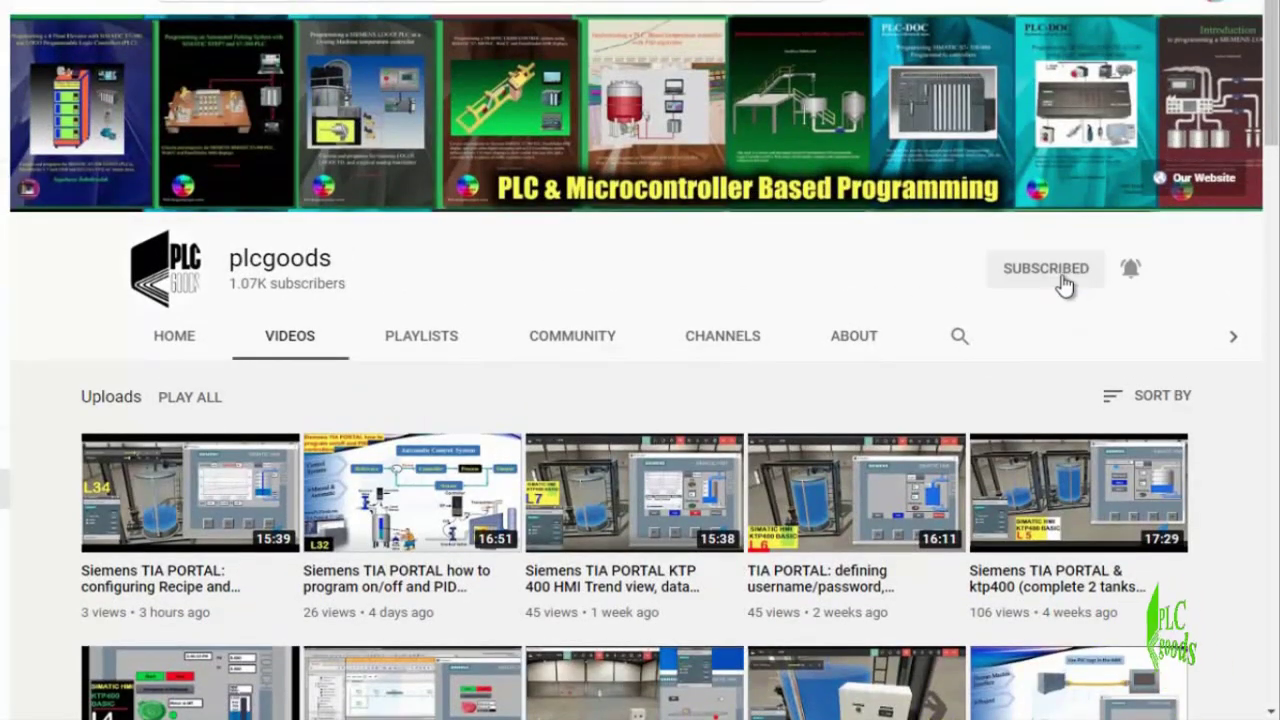
click(1130, 272)
click(1112, 316)
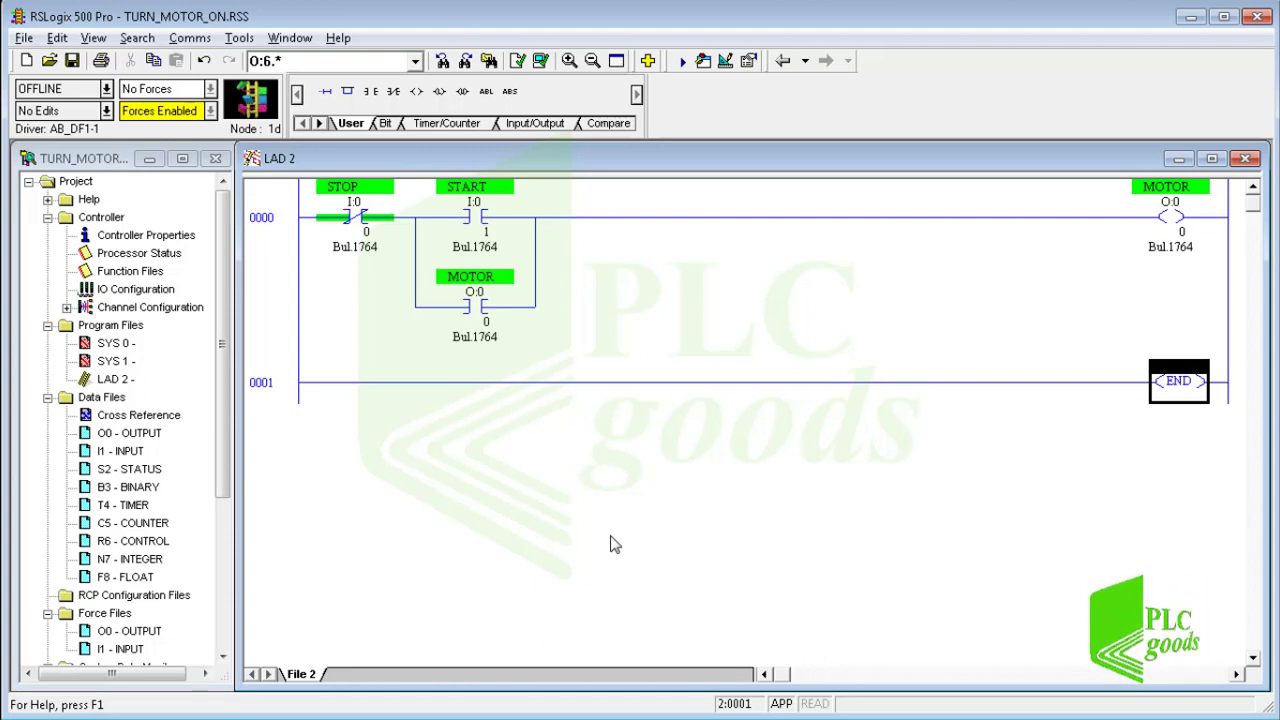
Verify the file and project, then save as TURN_MOTOR_ON with processor name Turn_M.
click(520, 61)
click(538, 62)
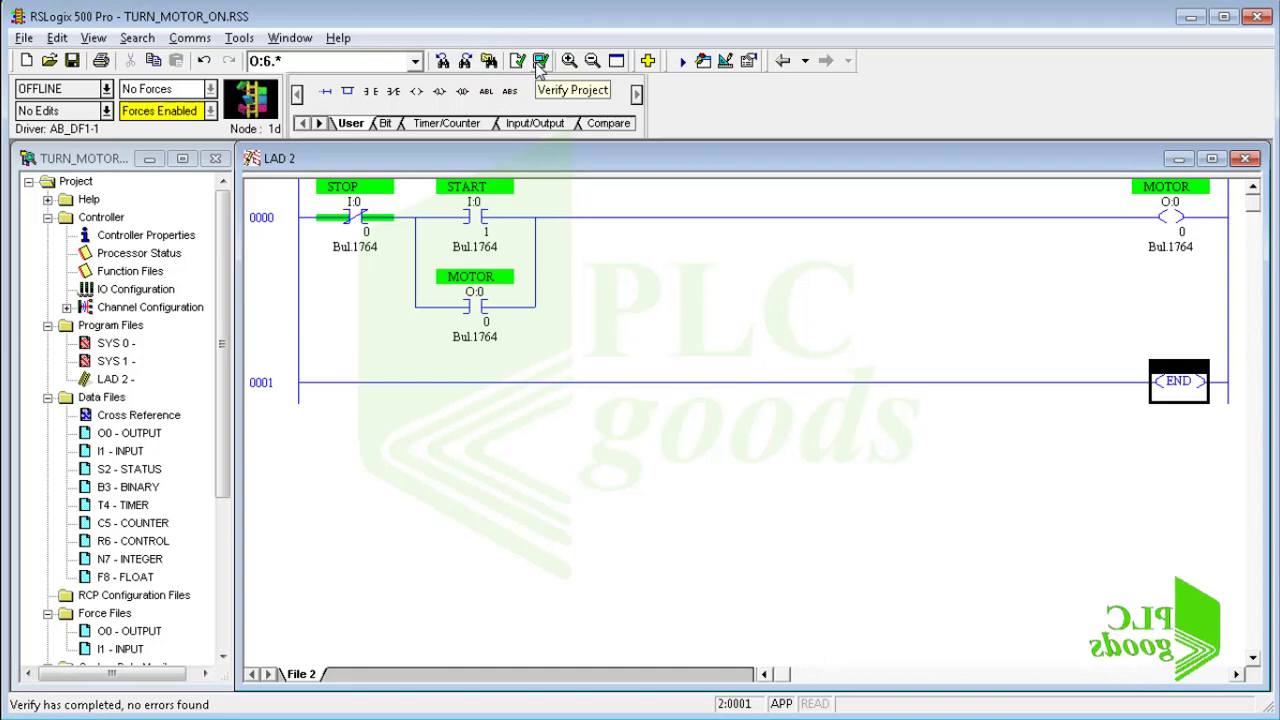
click(24, 38)
click(67, 156)
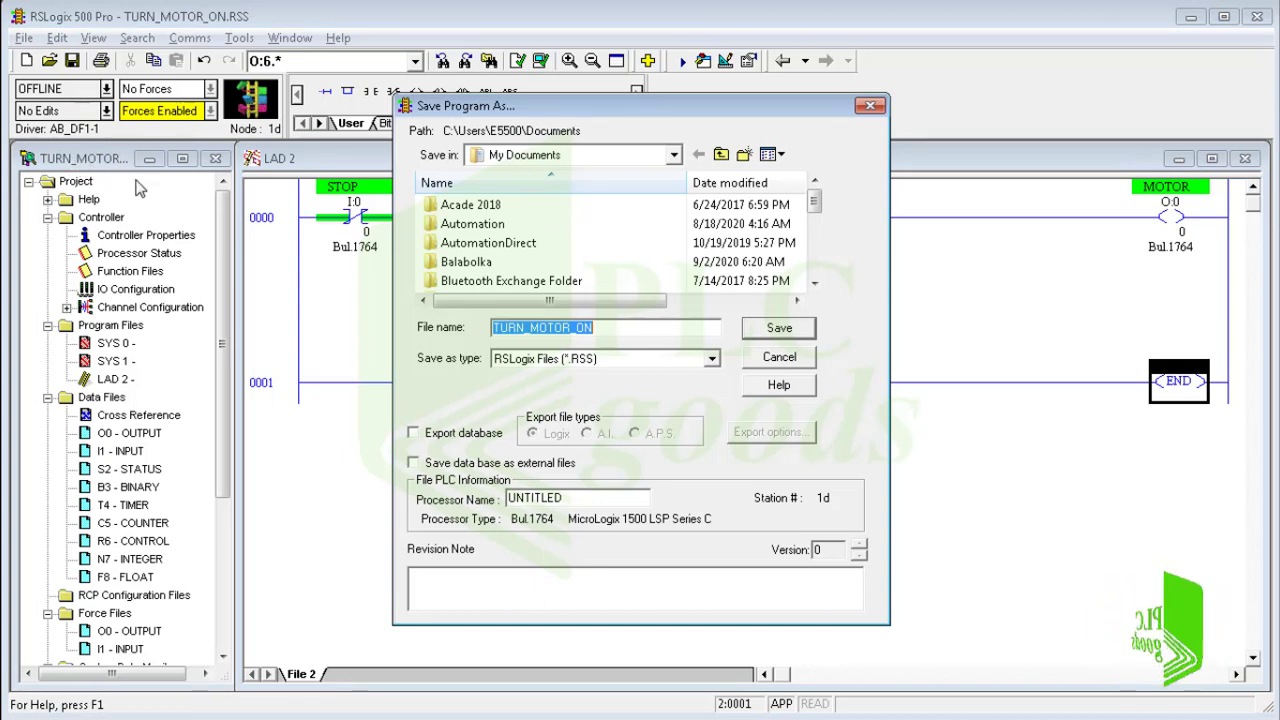
click(596, 327)
double_click(581, 499)
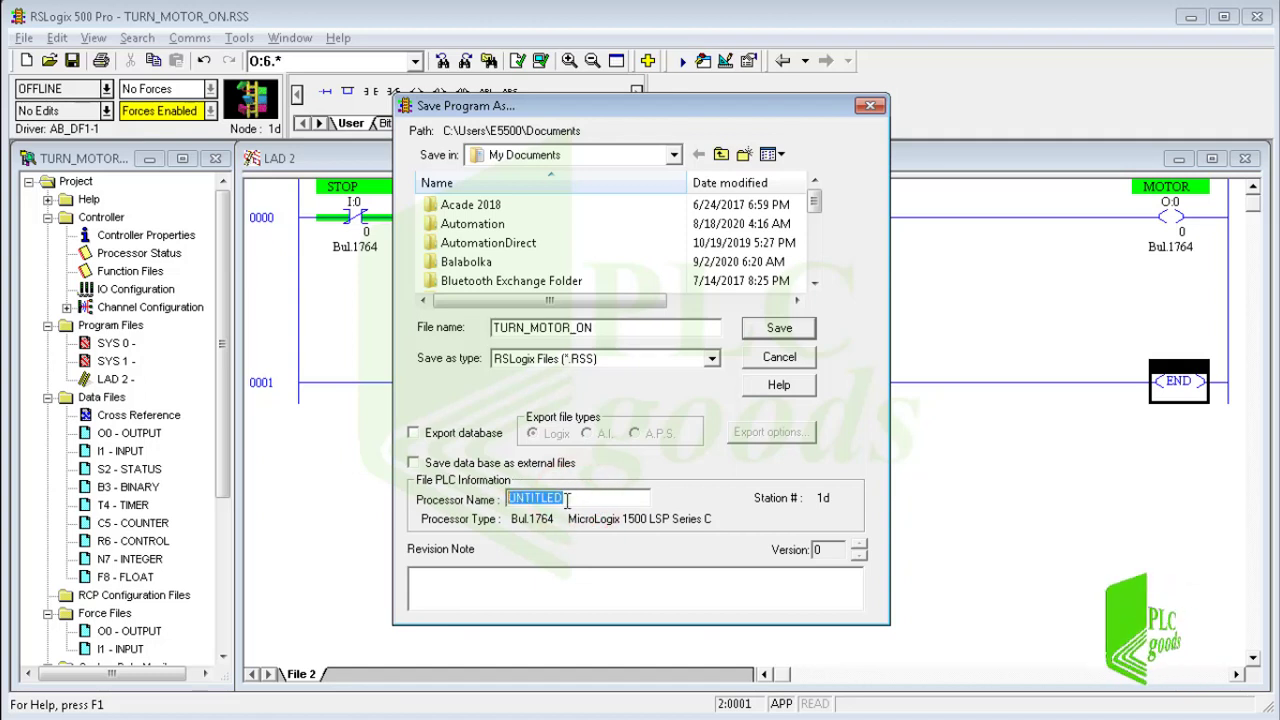
text(Turn_M)
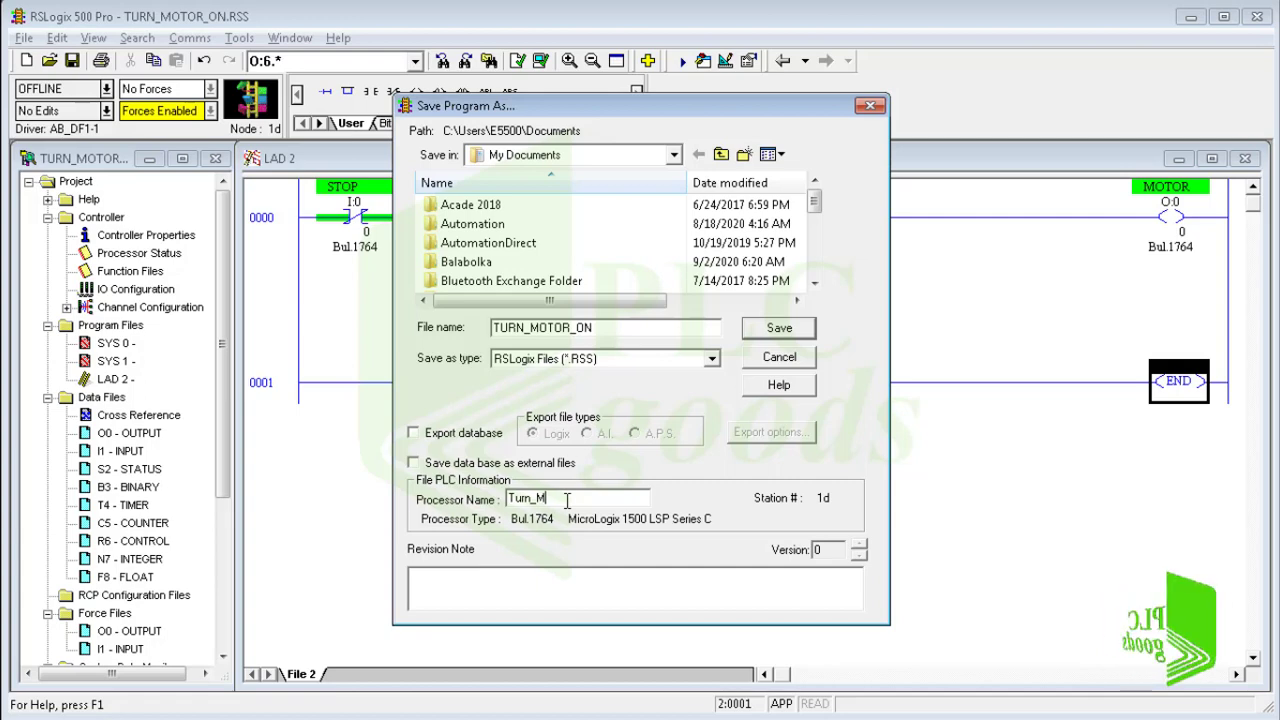
click(765, 337)
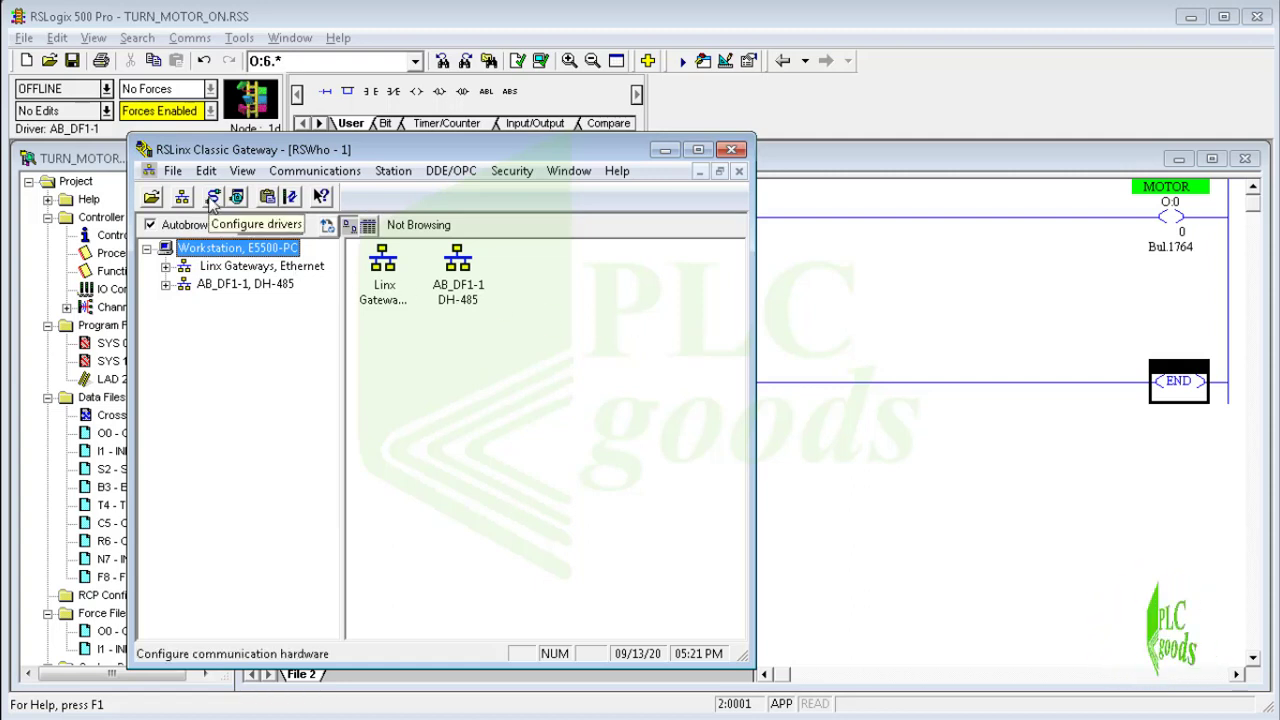
Add an SLC 500 (DH485) Emulator driver named EMU500-1 with default settings.
click(213, 198)
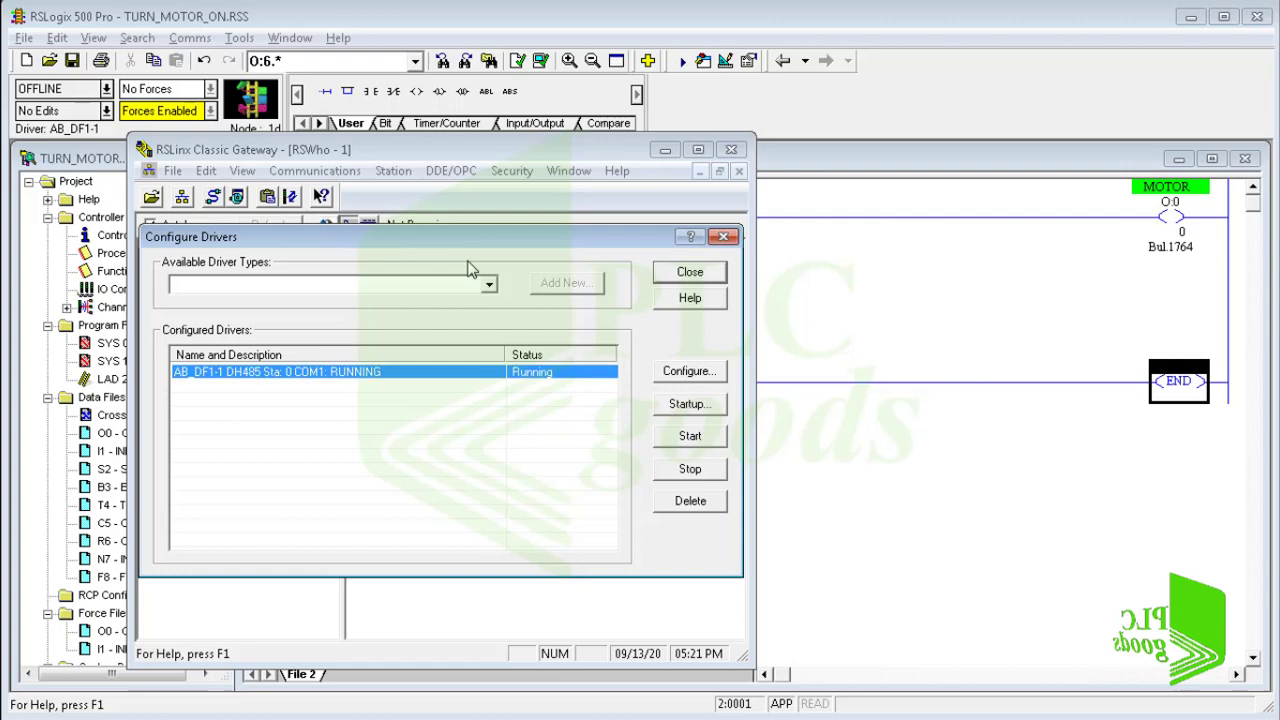
click(489, 286)
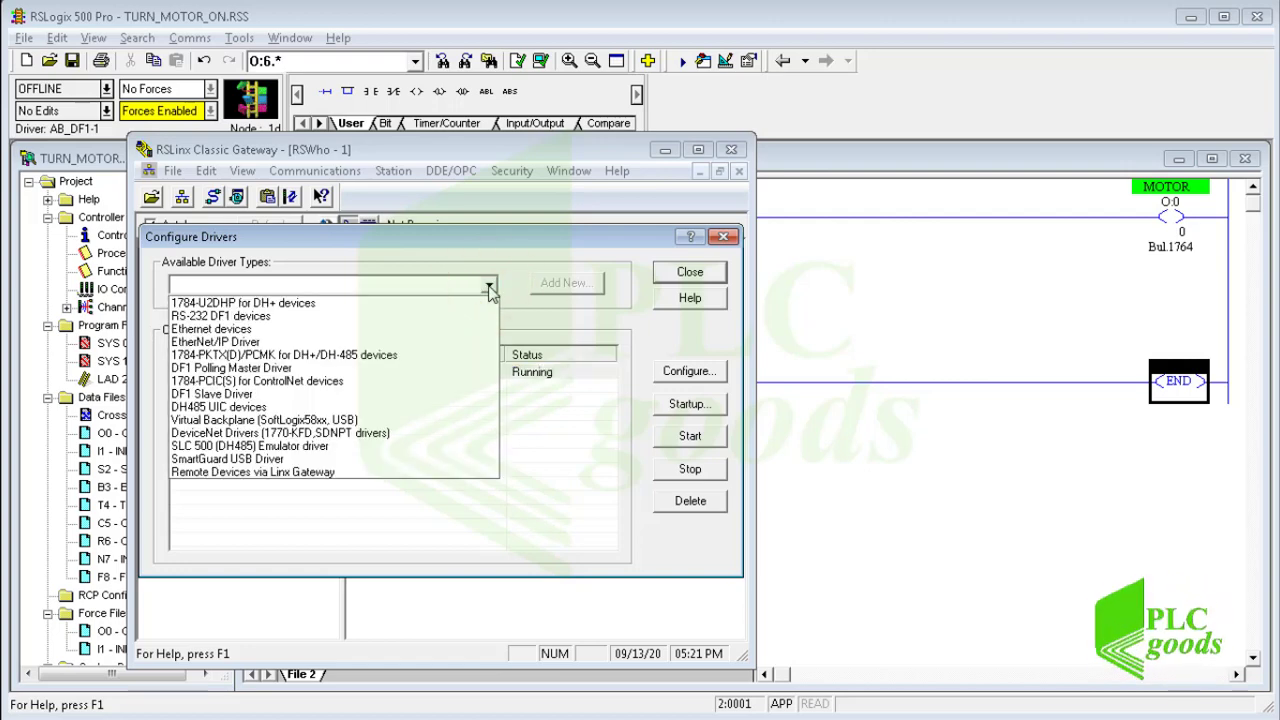
click(226, 450)
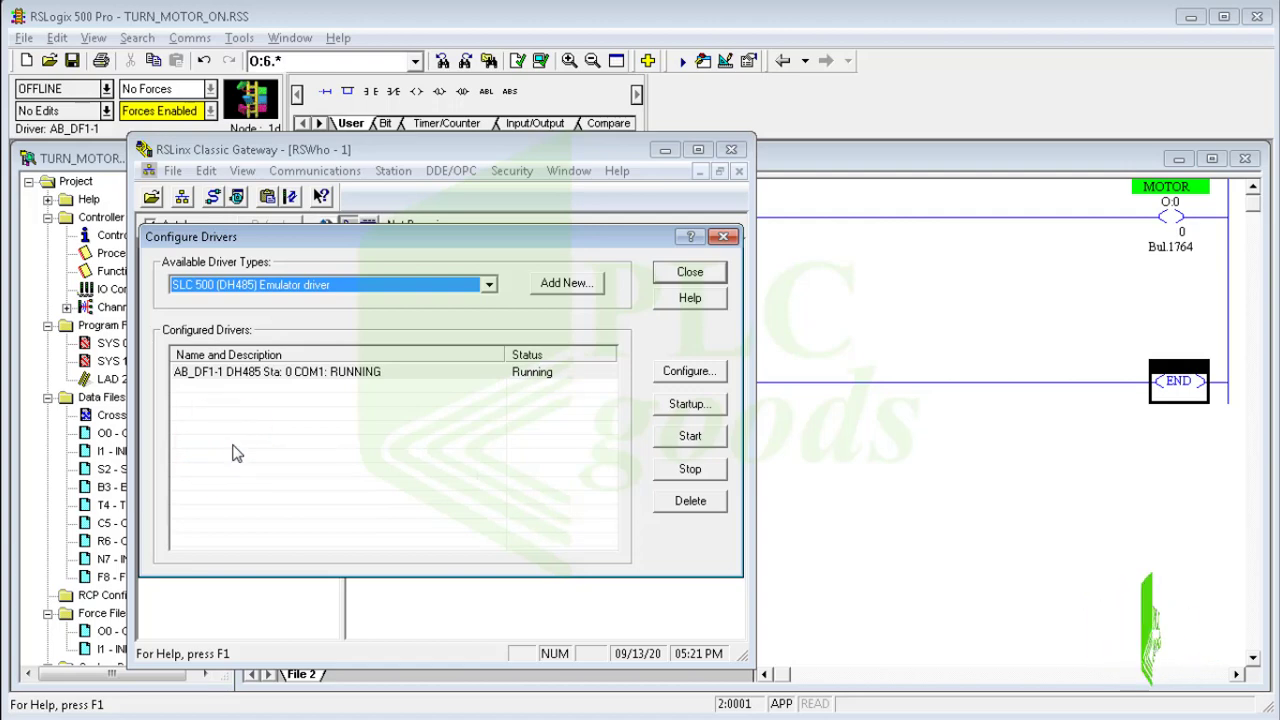
click(571, 283)
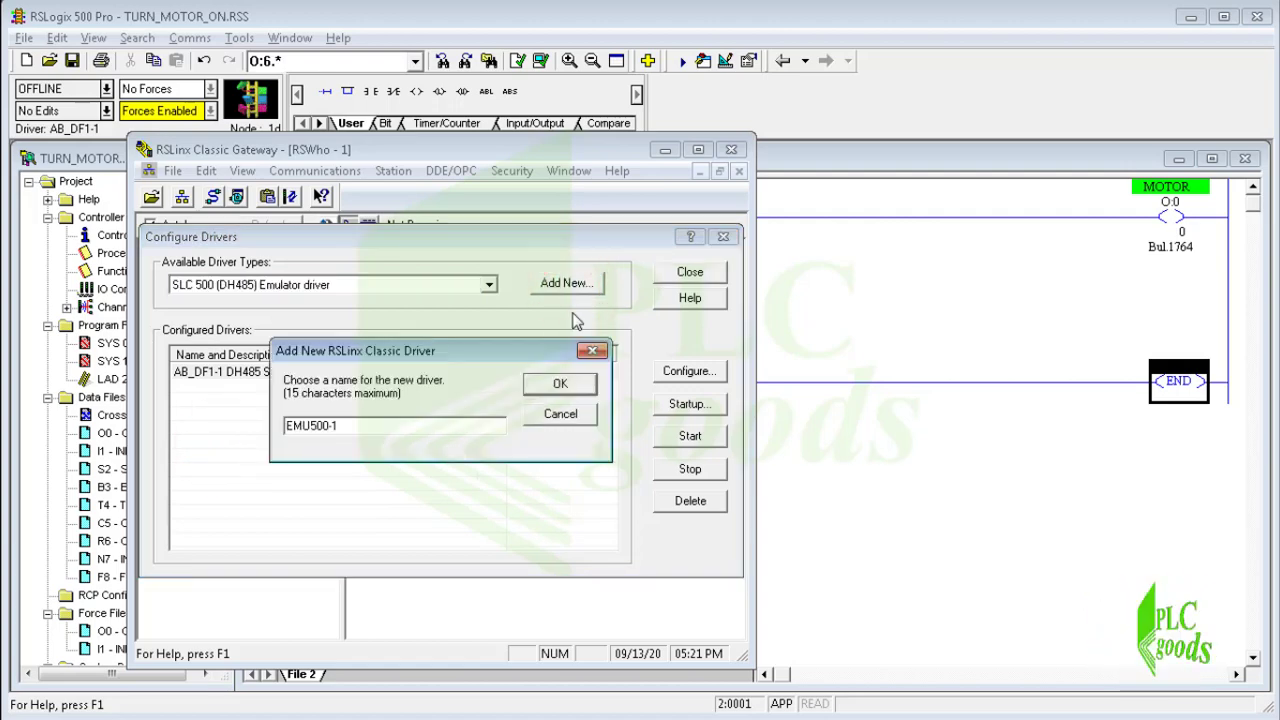
click(574, 386)
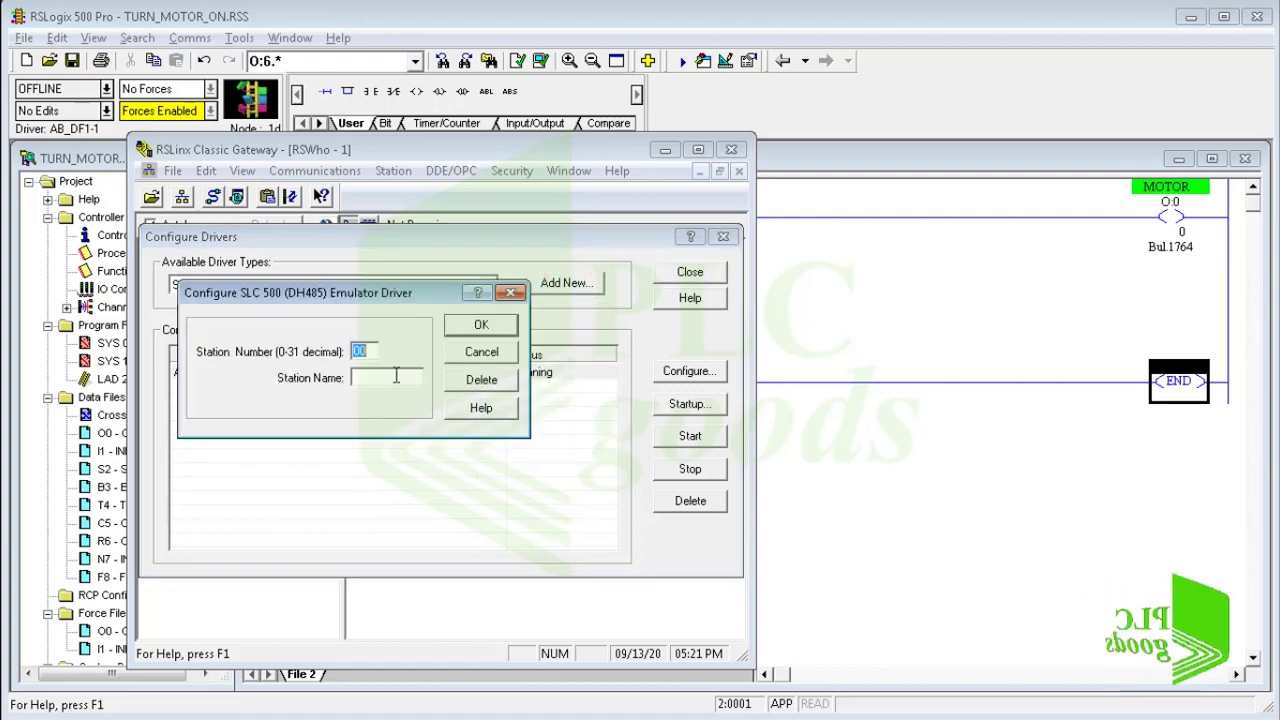
click(395, 376)
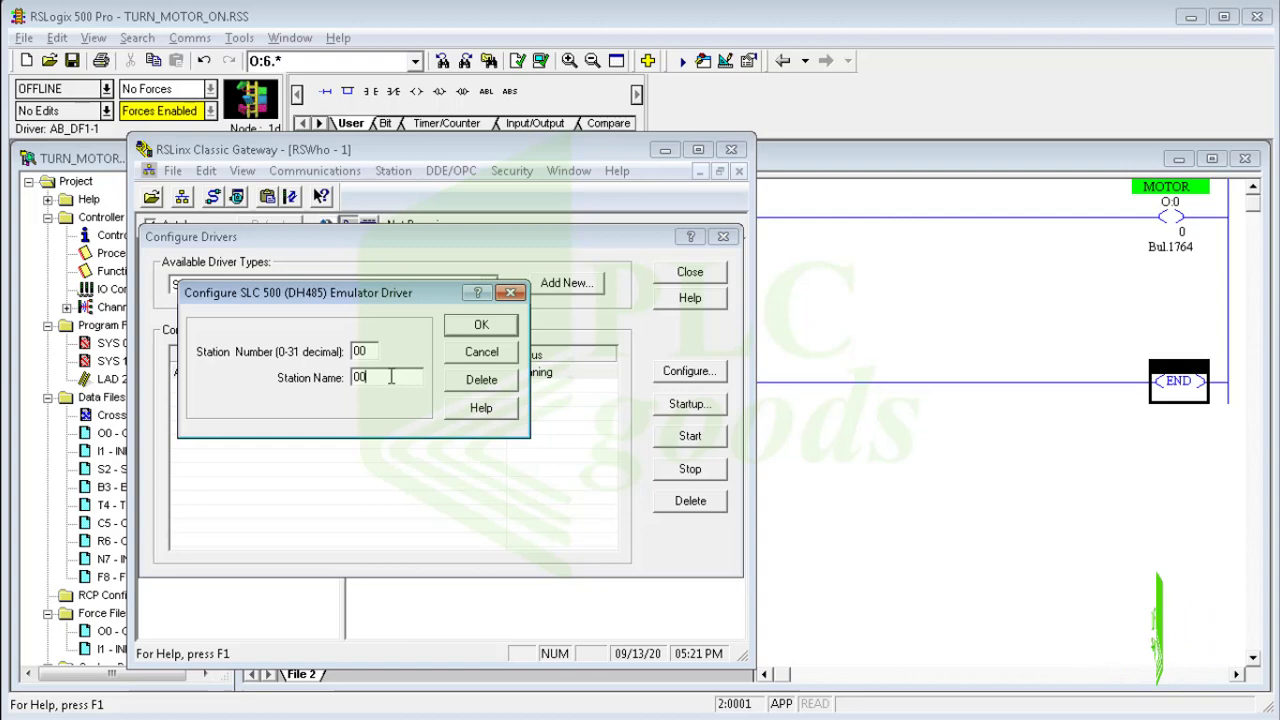
click(479, 325)
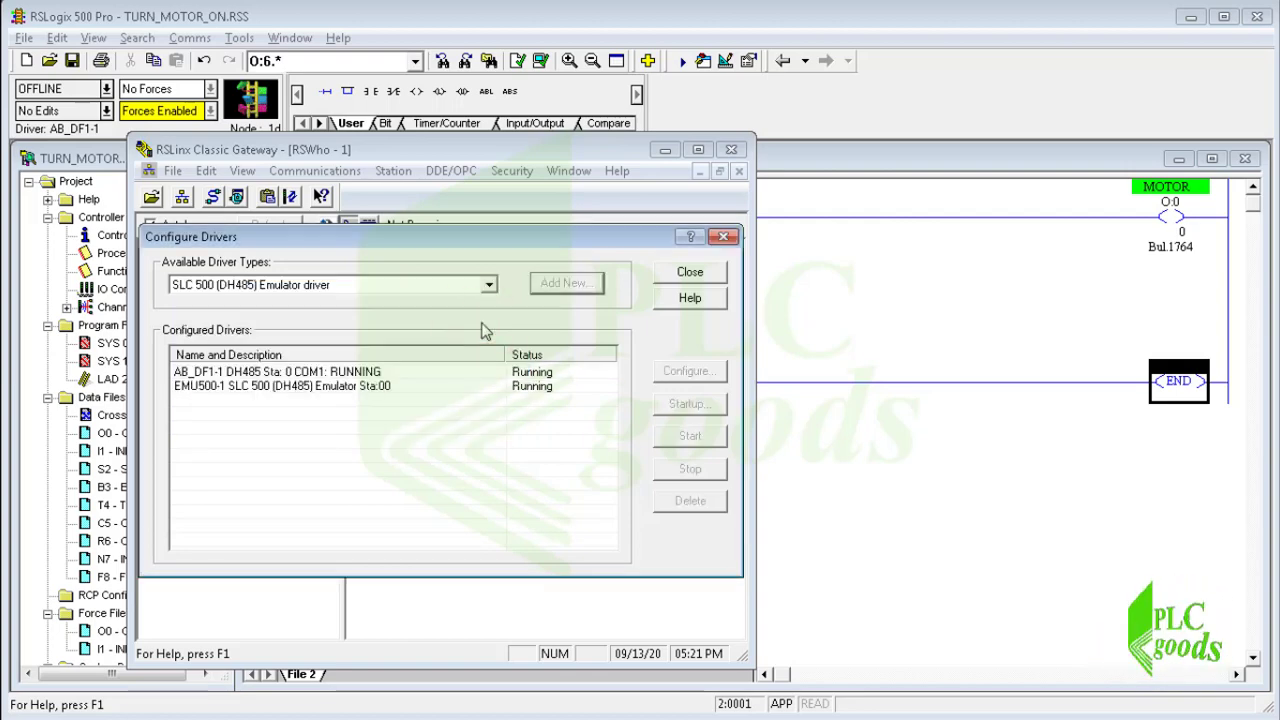
click(704, 277)
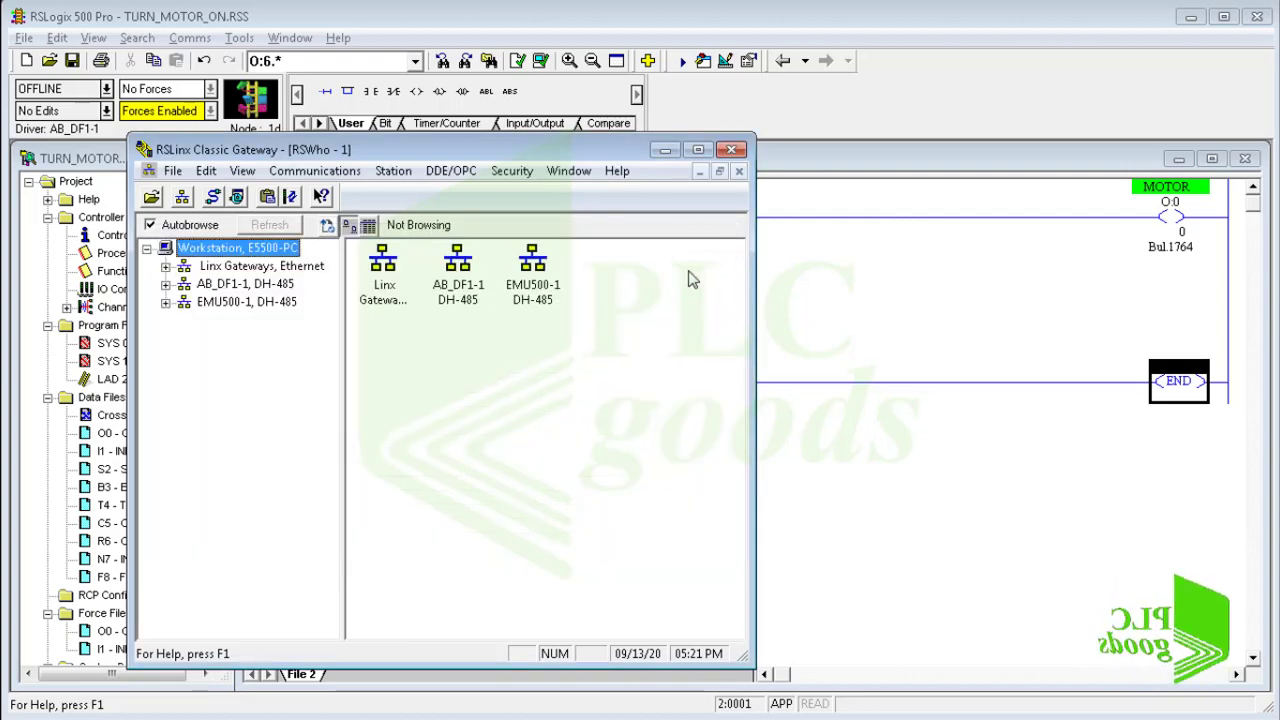
Browse the EMU500-1 network to station 00, then minimize the RSLinx gateway window.
click(212, 302)
click(165, 302)
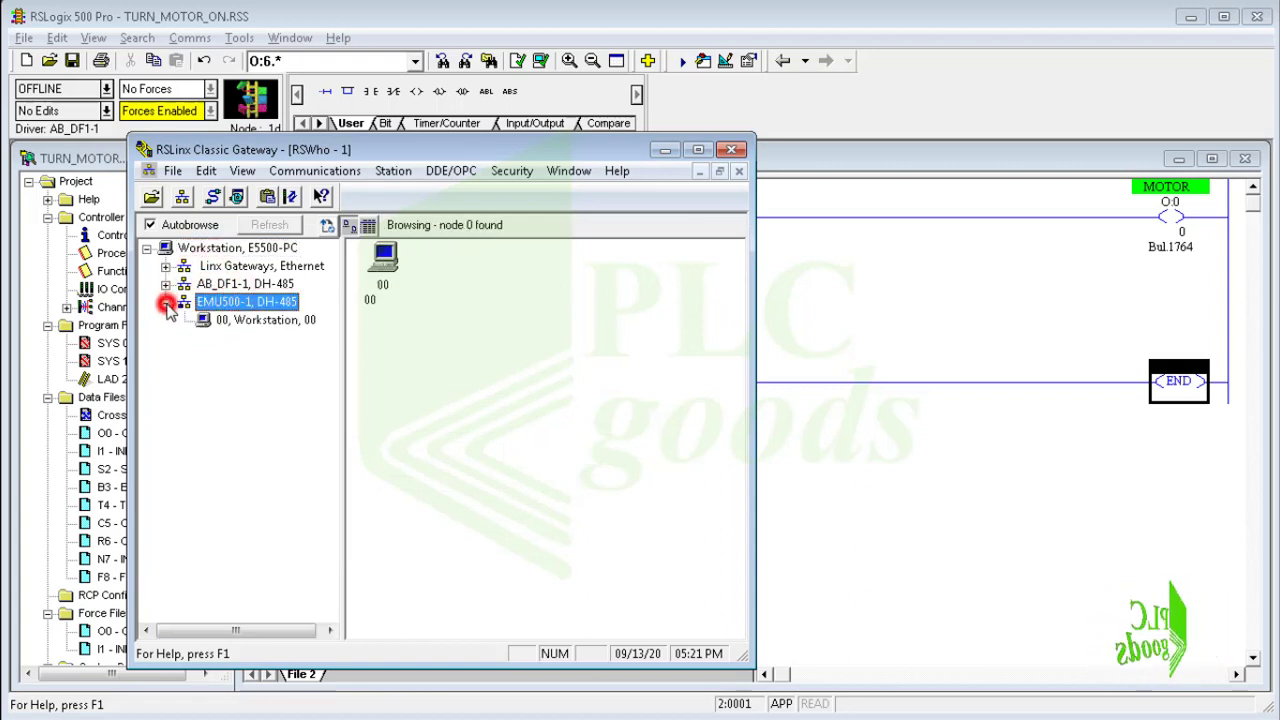
click(240, 317)
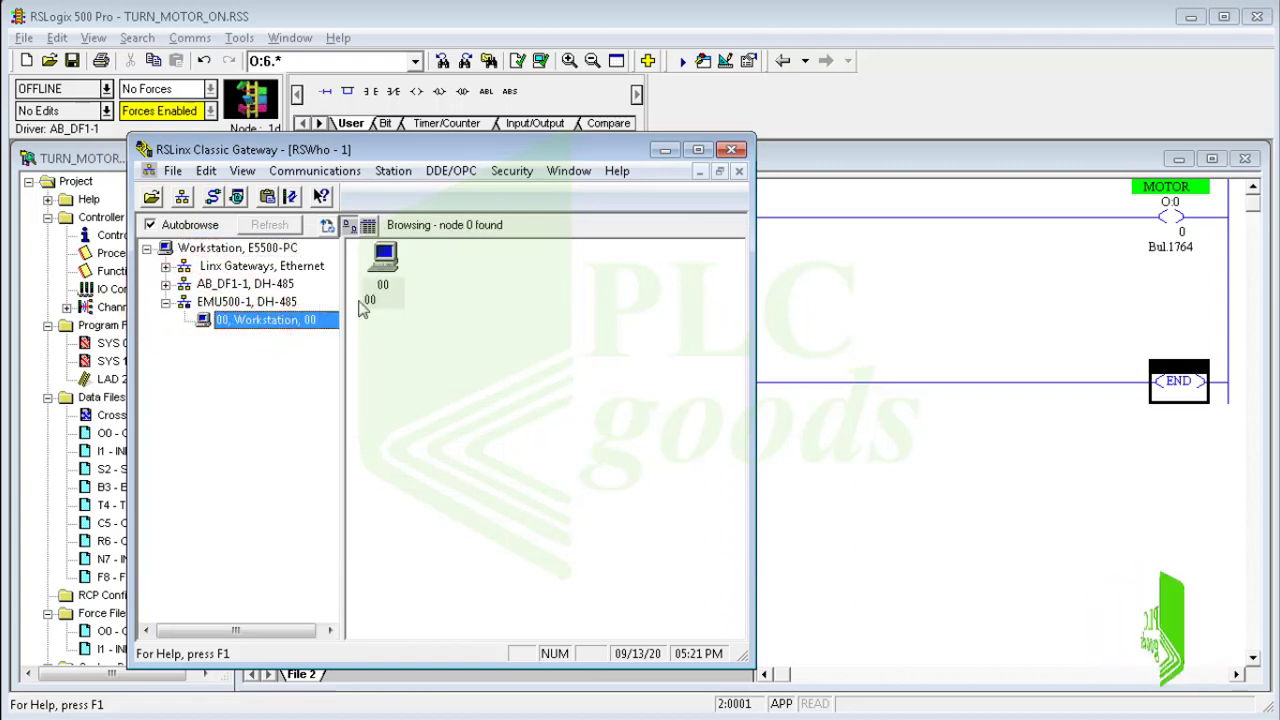
click(280, 309)
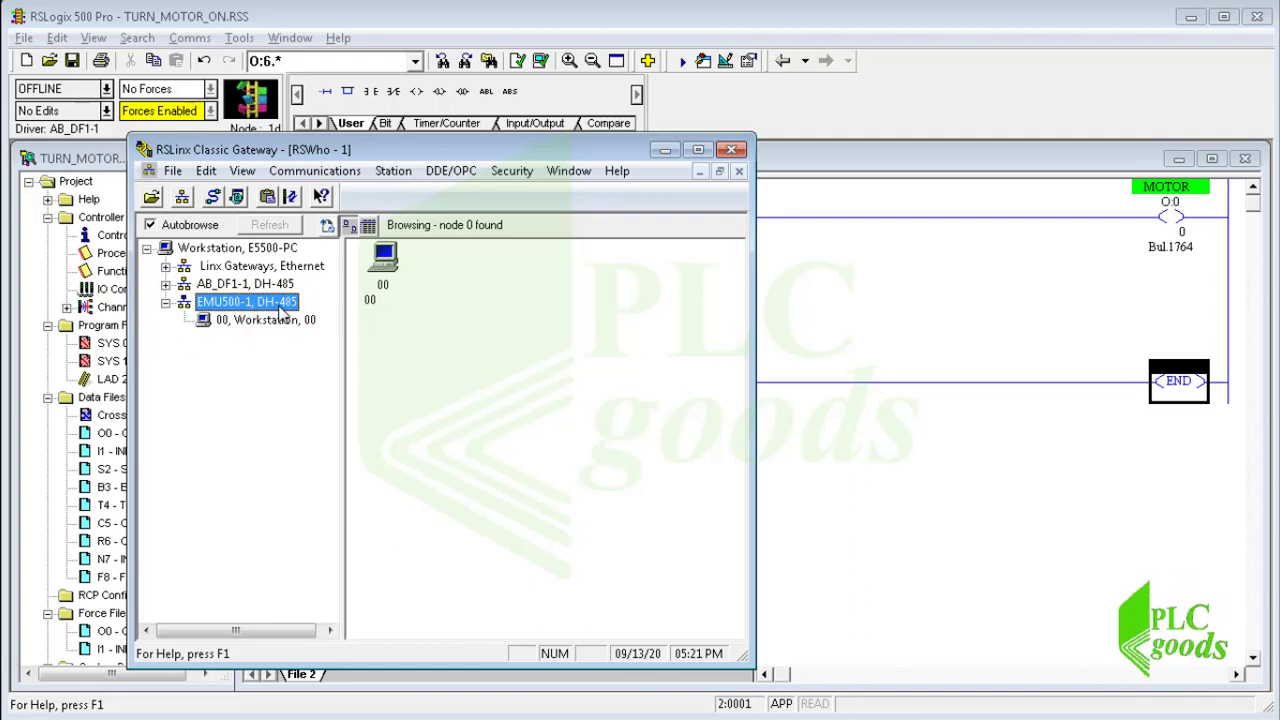
click(664, 150)
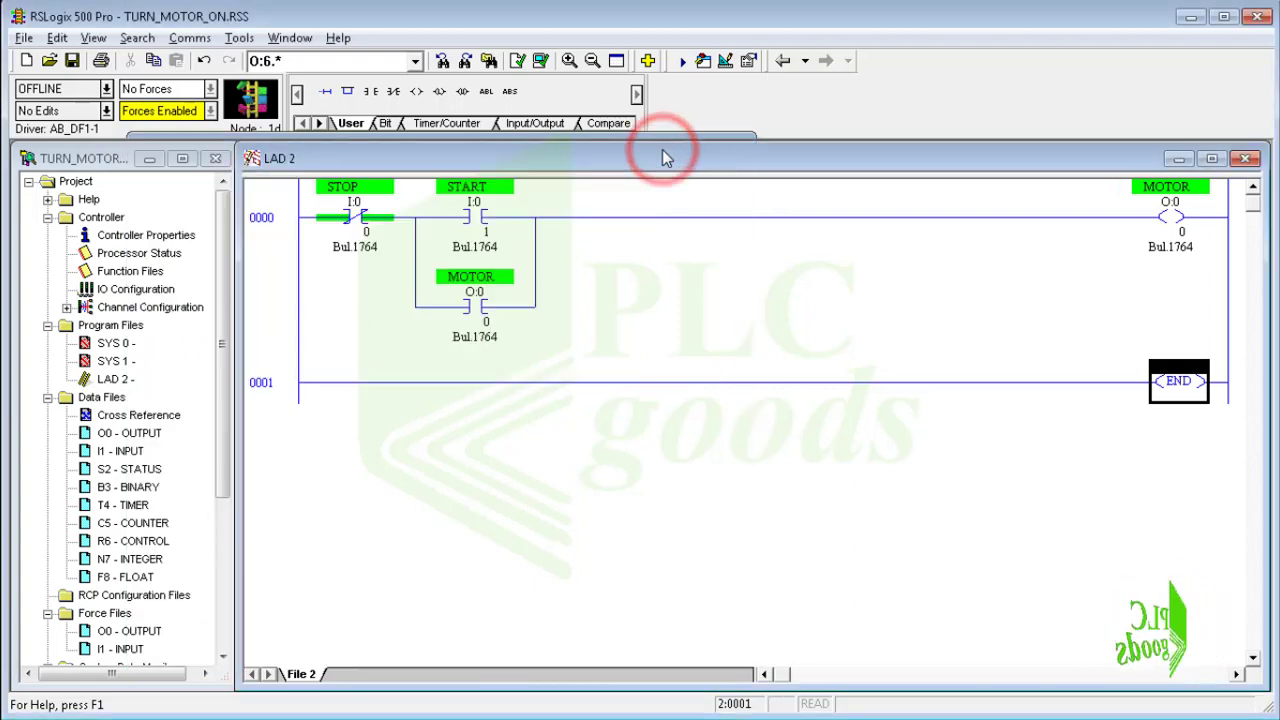
Launch RSLogix Emulate 500 from the desktop, approving the UAC prompt.
click(1184, 17)
click(135, 348)
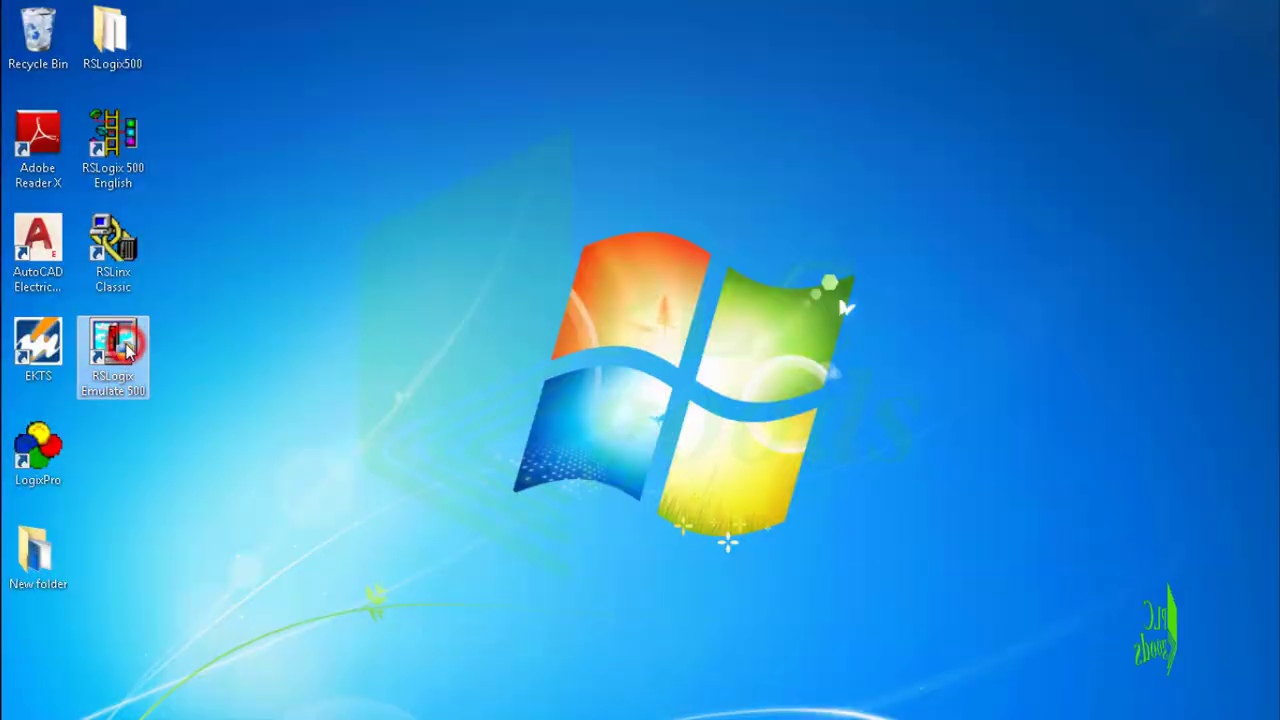
double_click(130, 348)
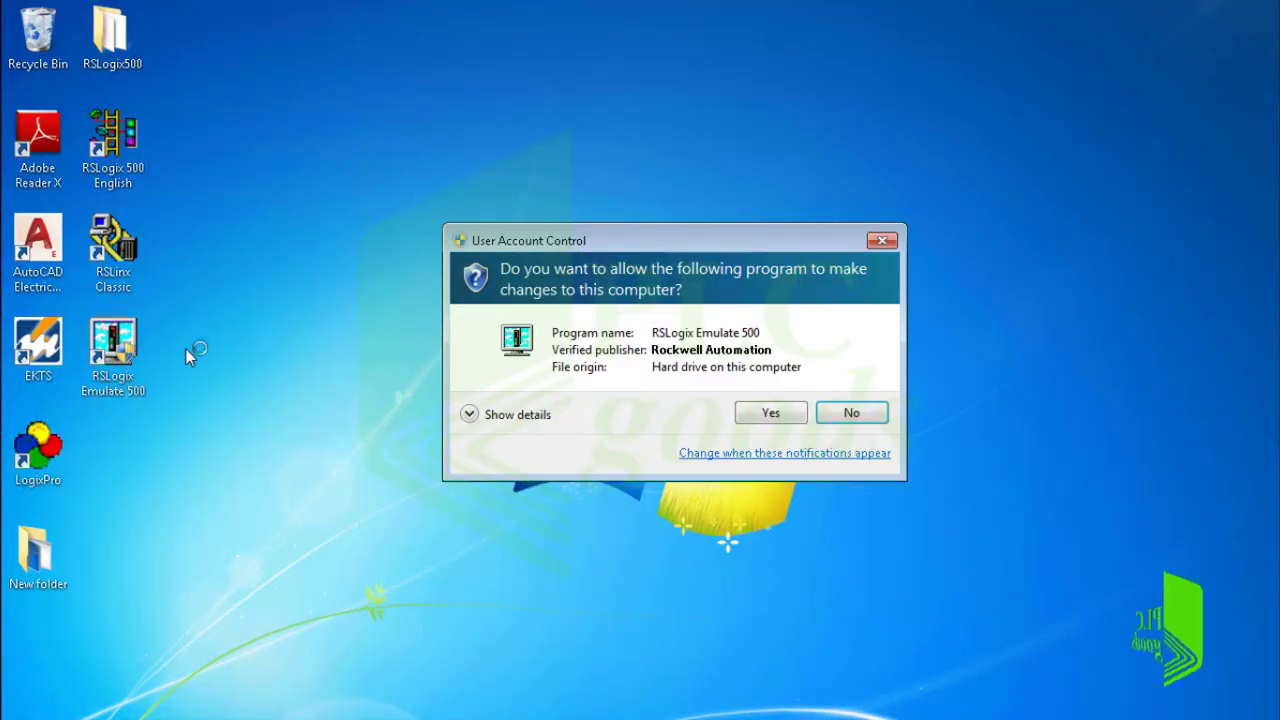
click(759, 414)
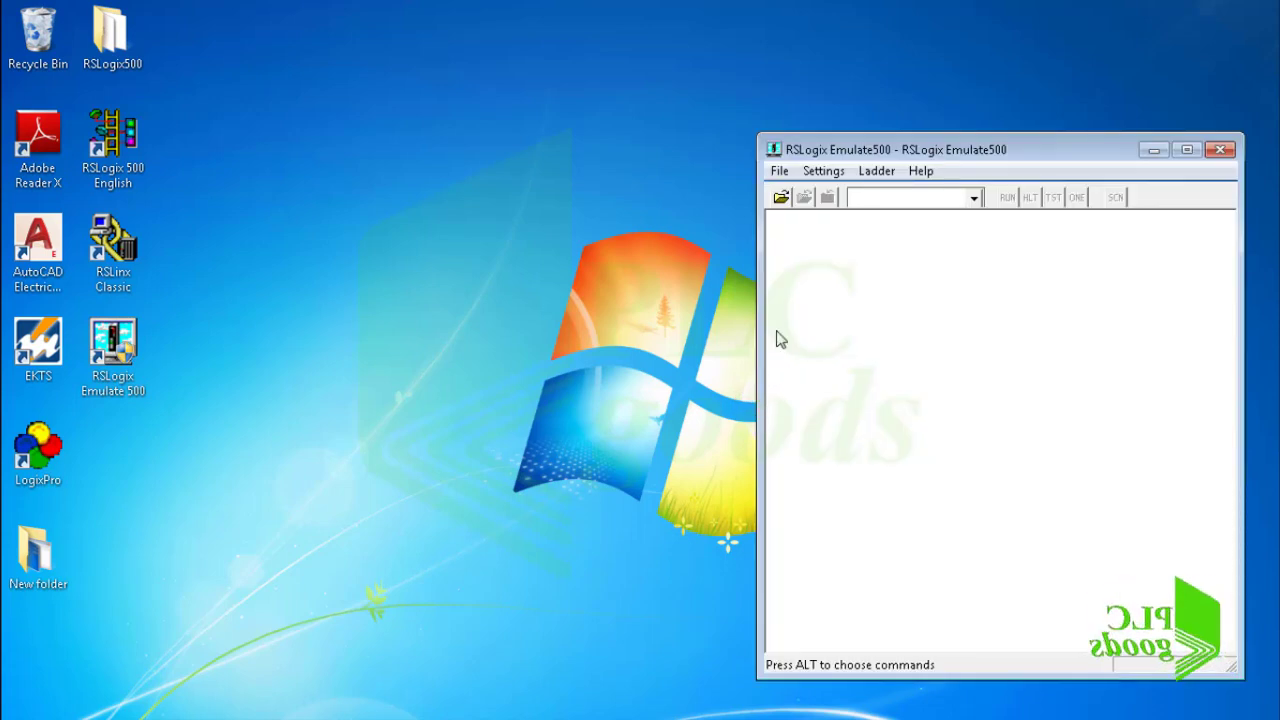
Load Turn_Motor_ON.RSS into the emulator as station 01.
click(781, 197)
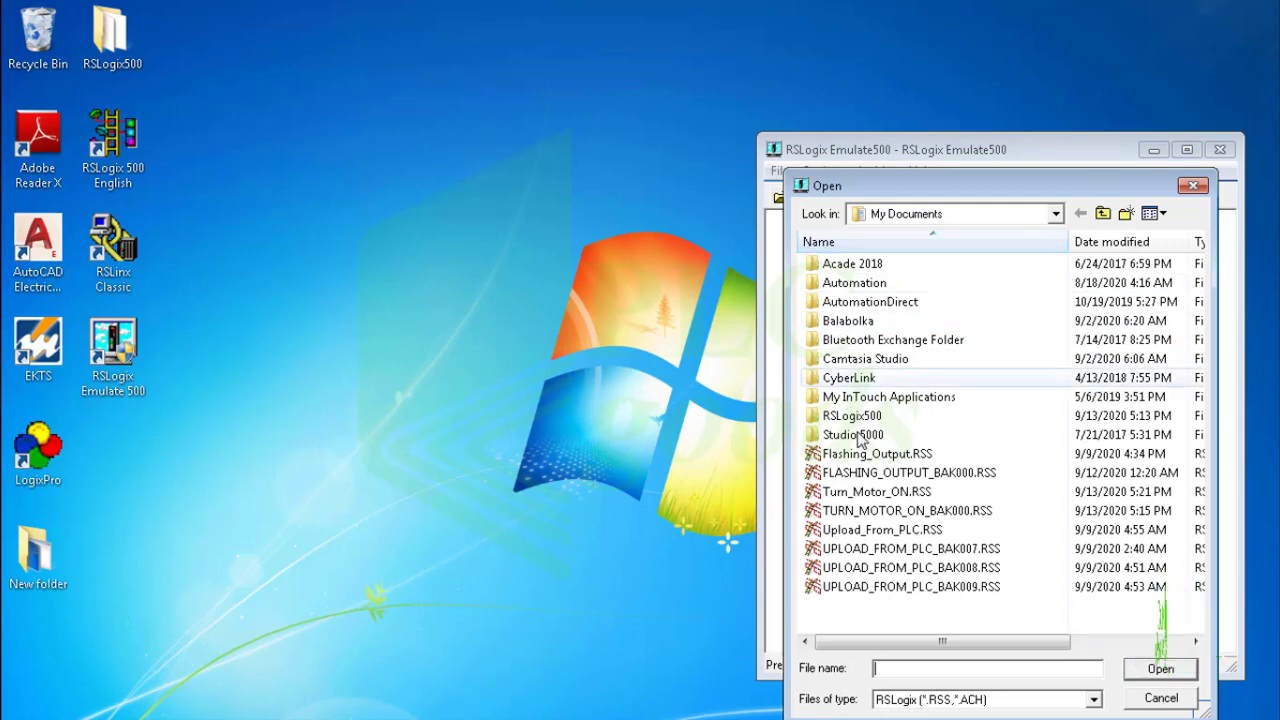
double_click(843, 491)
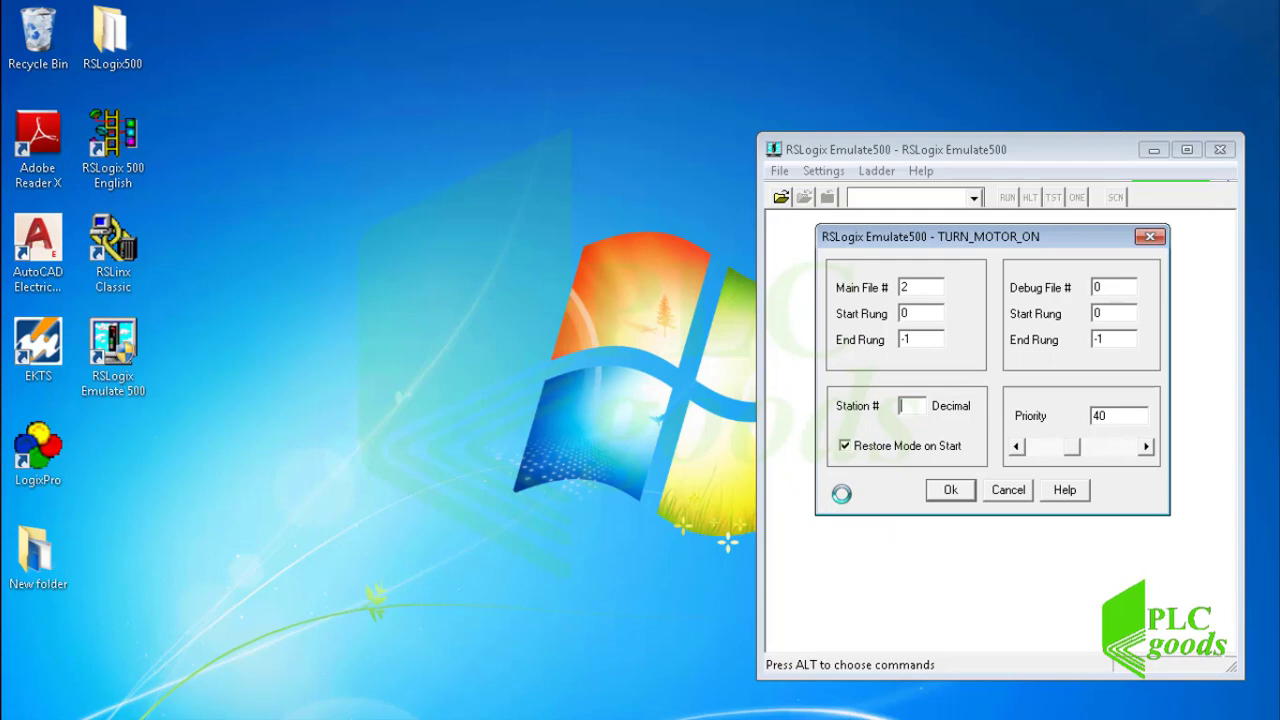
click(907, 405)
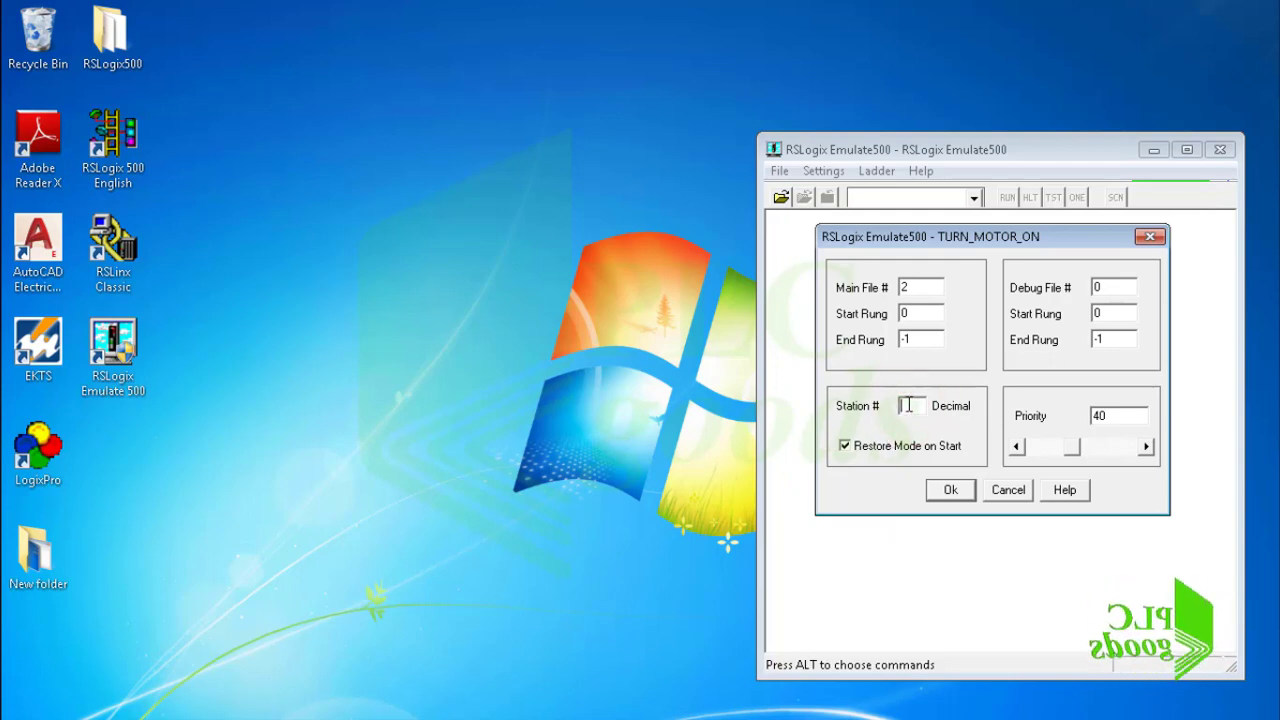
text(01)
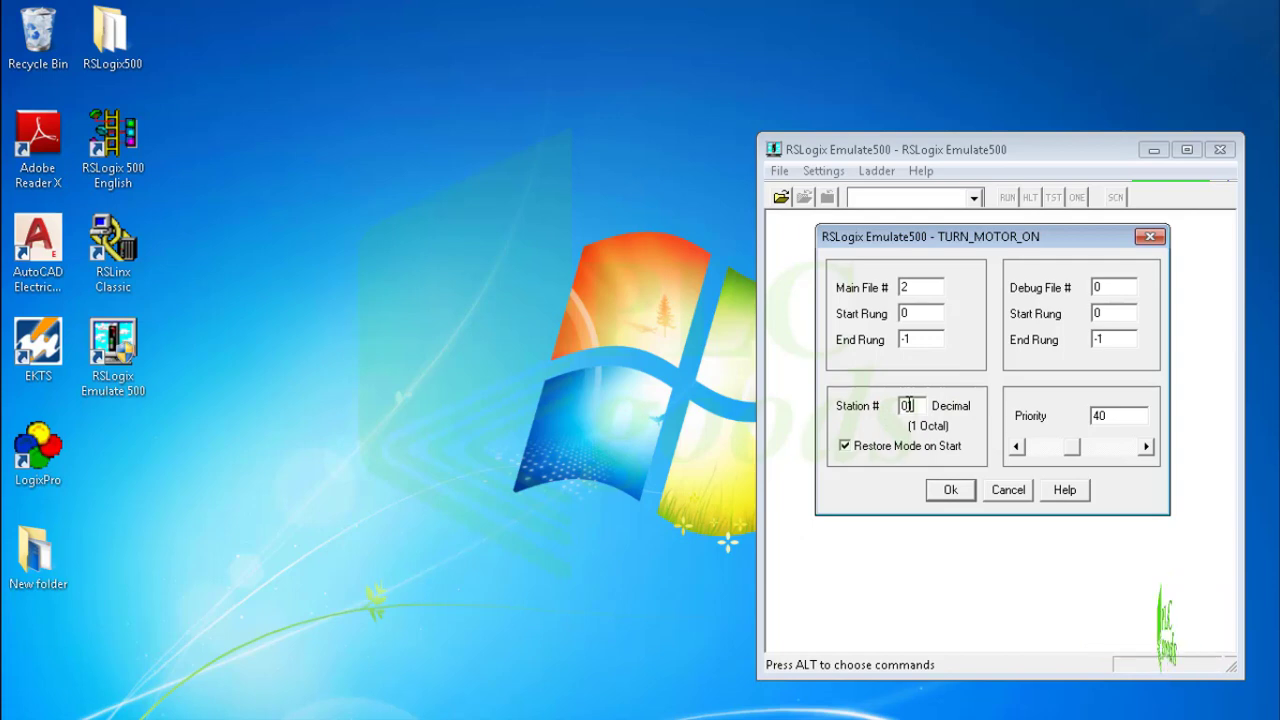
click(938, 489)
key(alt+Tab)
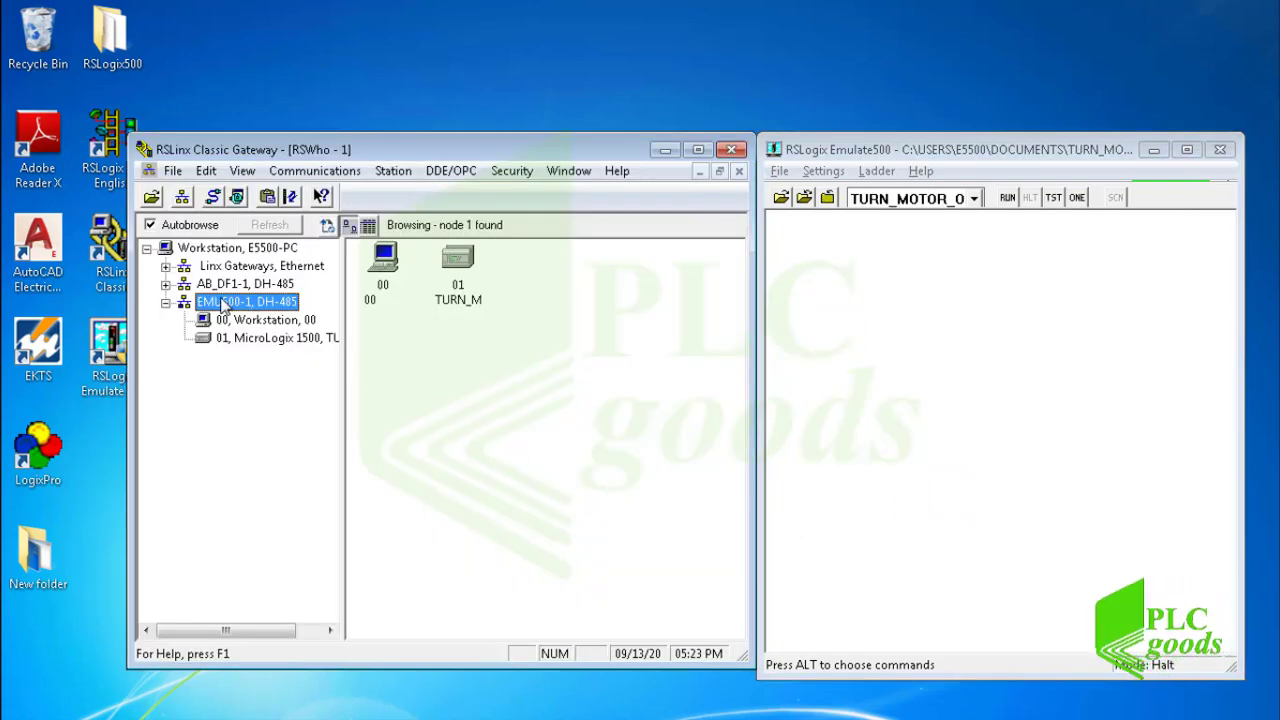
Load Flashing_Output.RSS into the emulator as station 02.
click(255, 339)
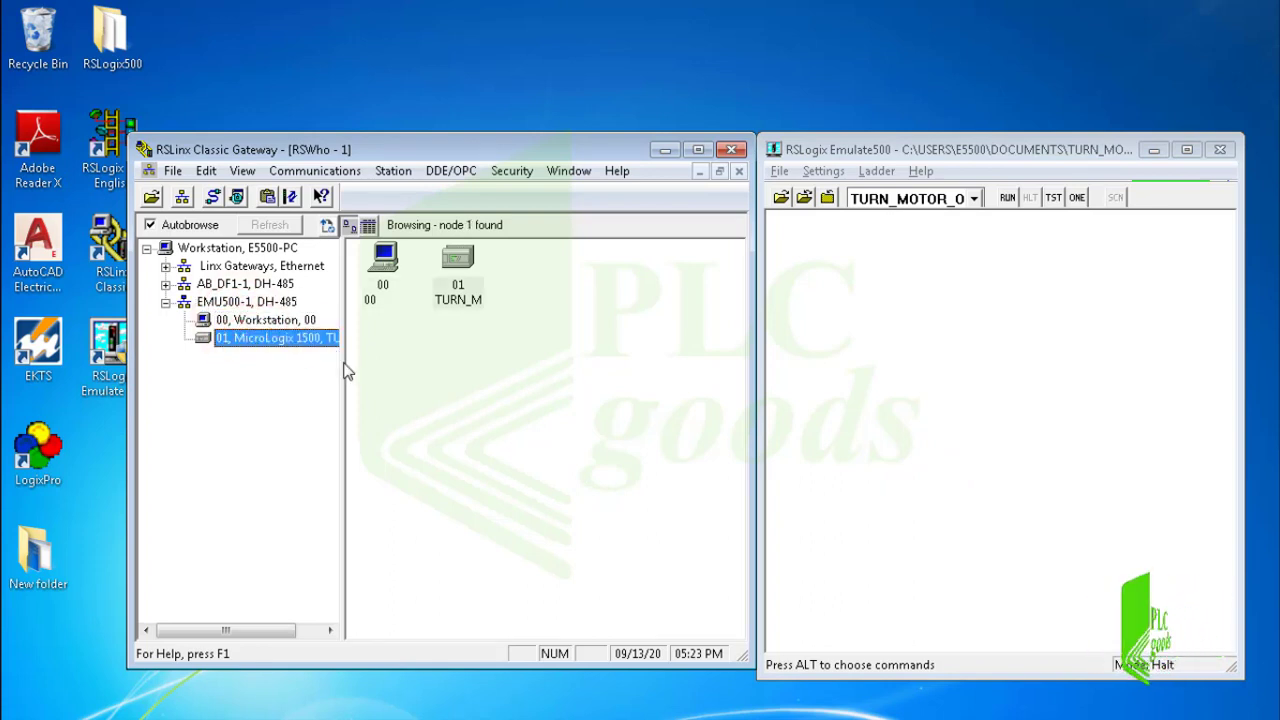
drag(268, 630, 317, 632)
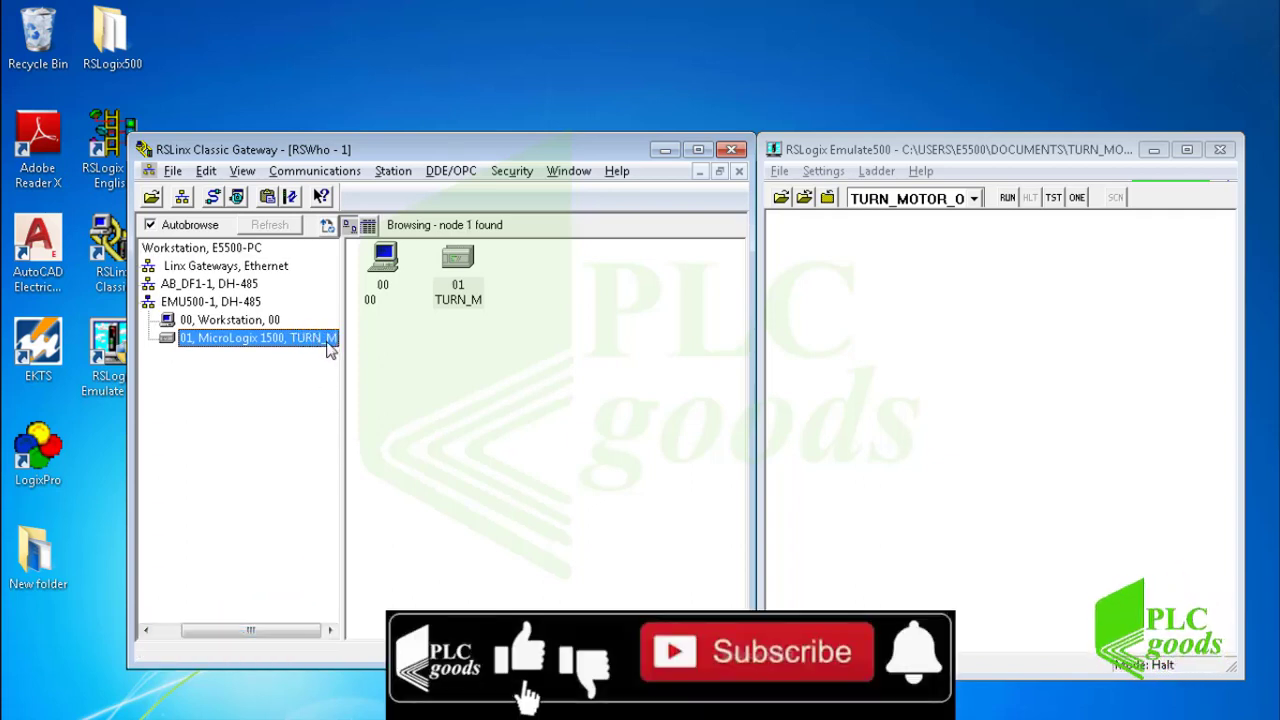
click(781, 199)
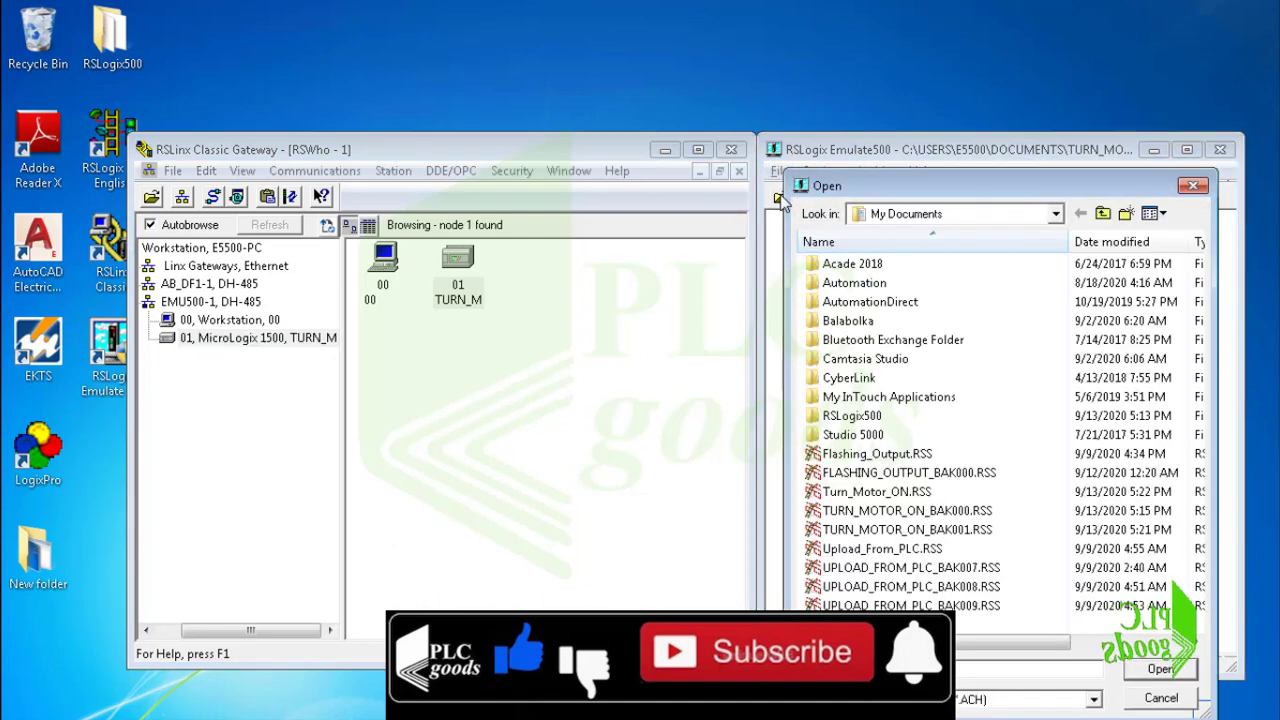
double_click(838, 454)
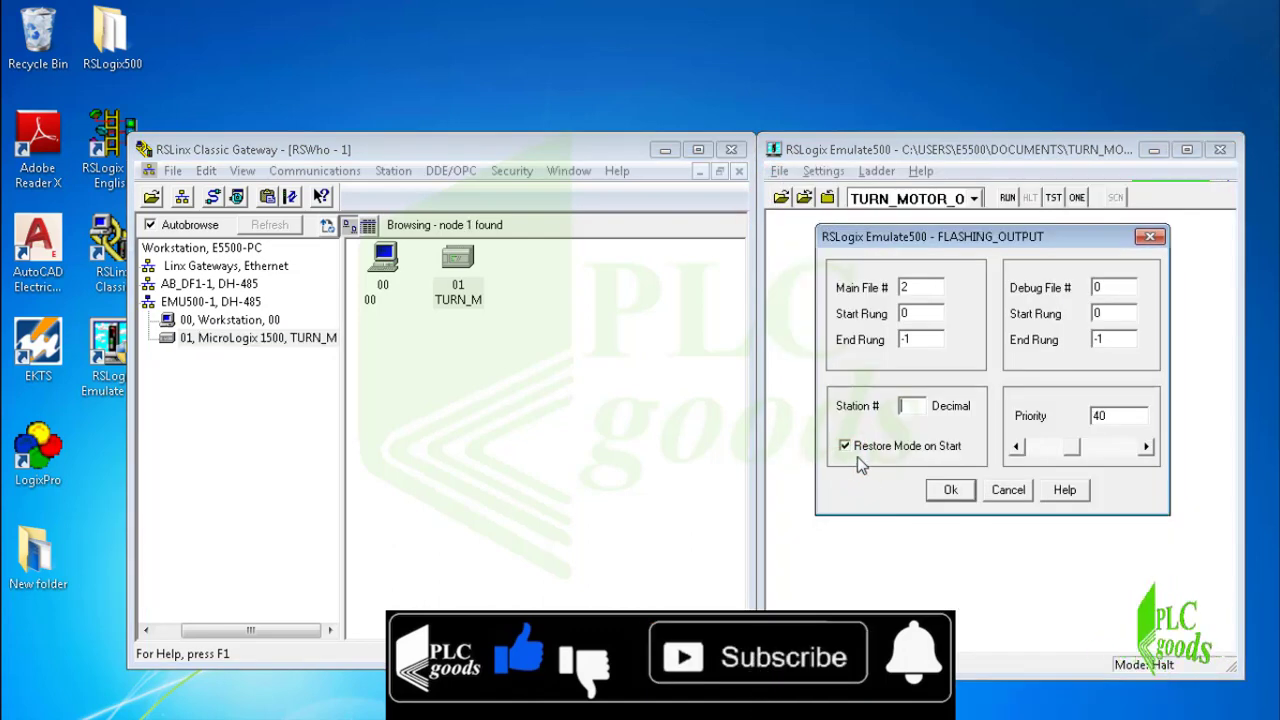
text(02)
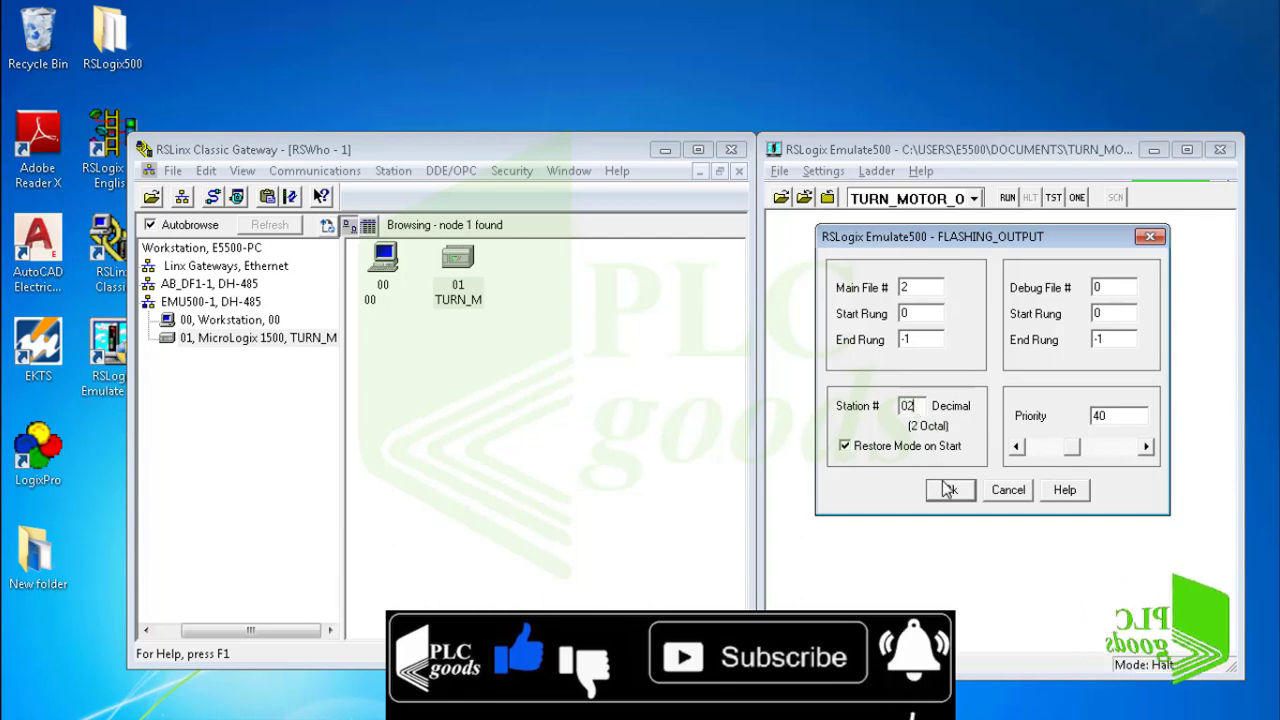
click(946, 489)
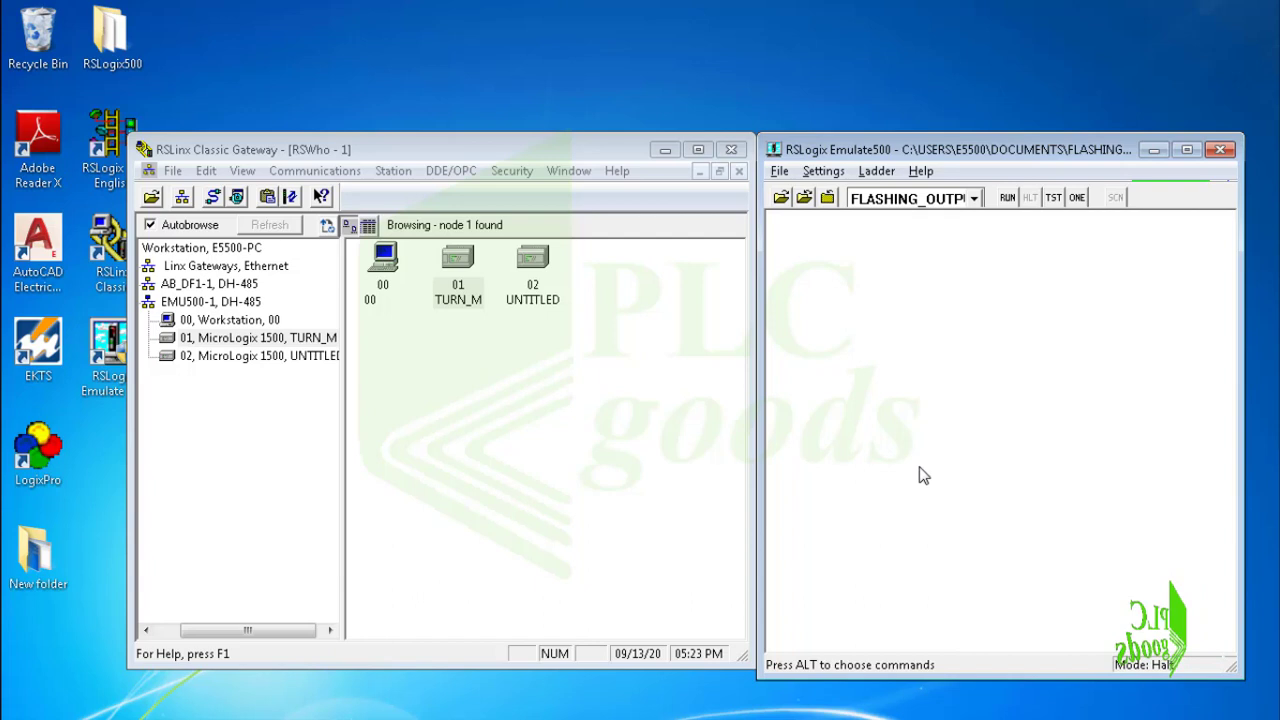
Select the new station 02 MicroLogix 1500 (UNTITLED) in RSLinx.
click(323, 355)
click(548, 292)
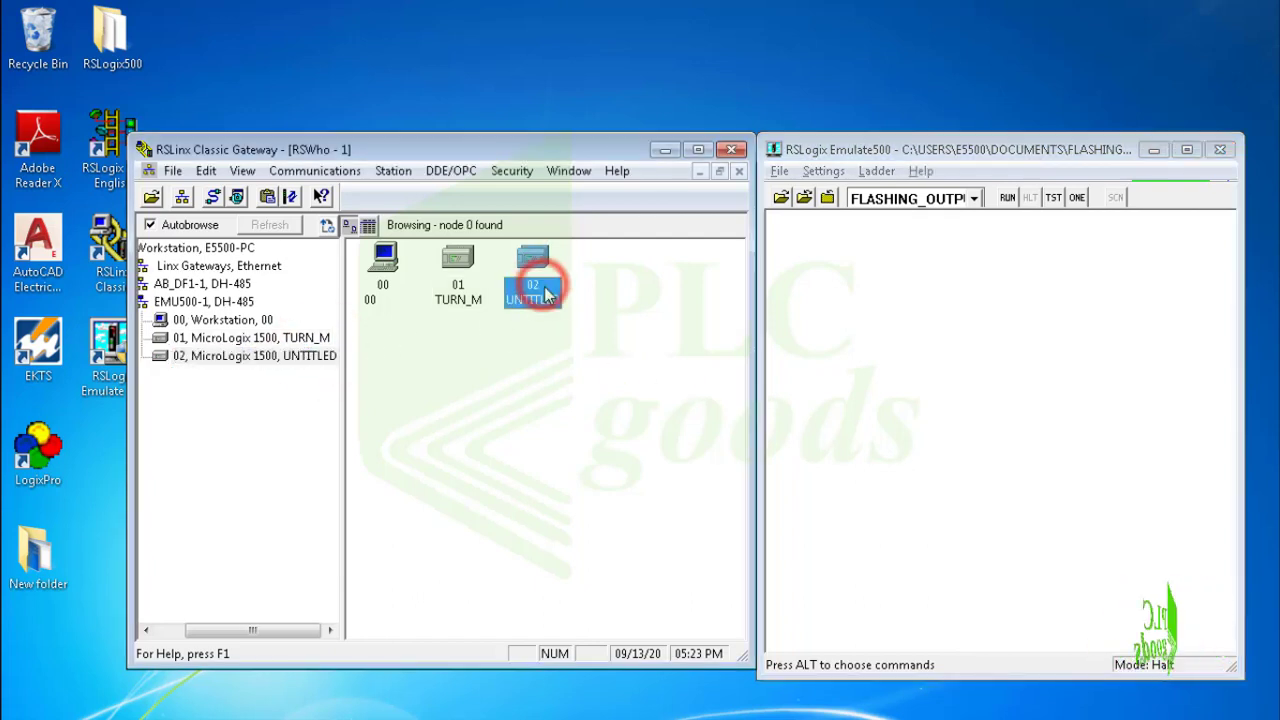
click(973, 198)
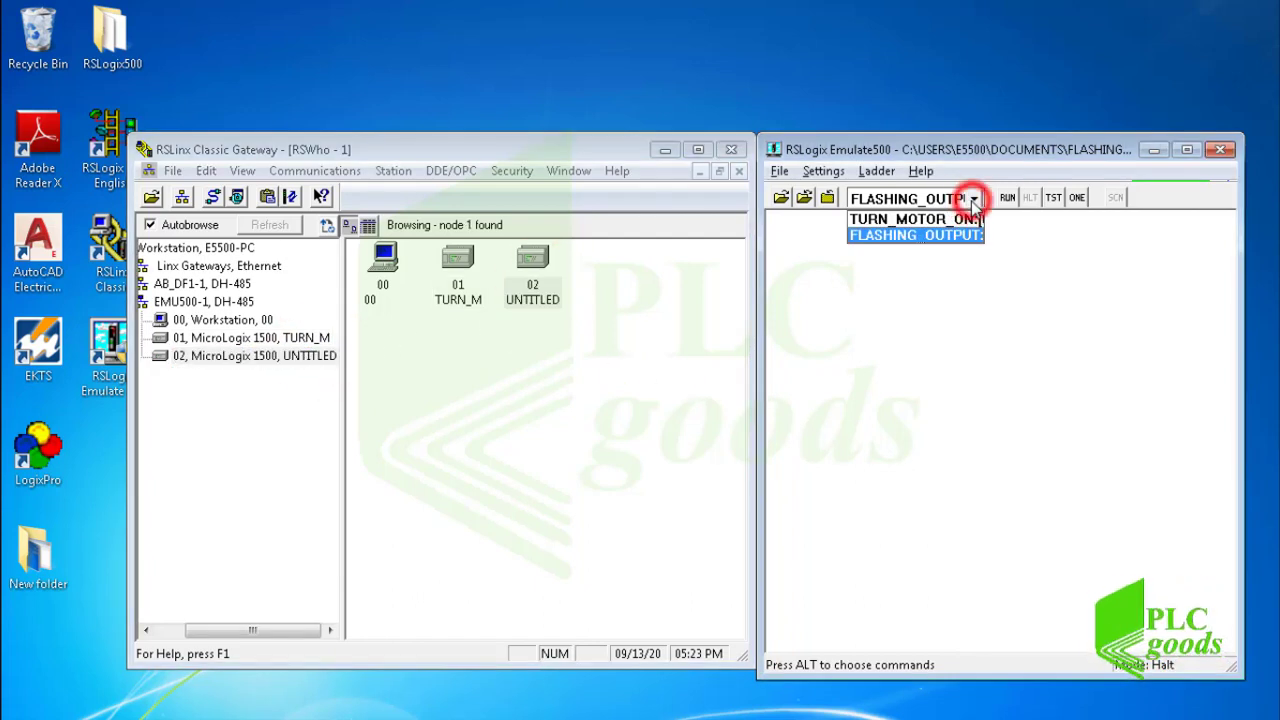
Download TURN_MOTOR_ON to node 01 TURN_M on EMU500-1, dismissing the emulator-start error.
click(882, 220)
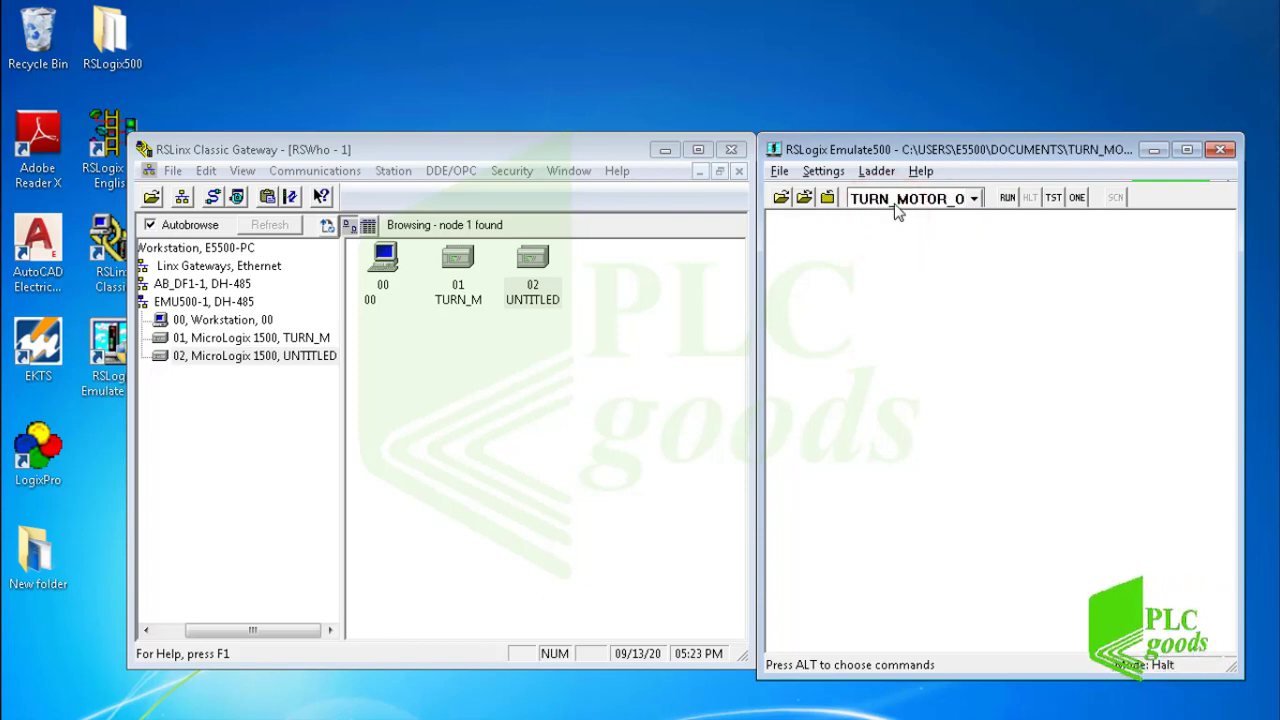
key(alt+Tab)
key(alt+Tab)
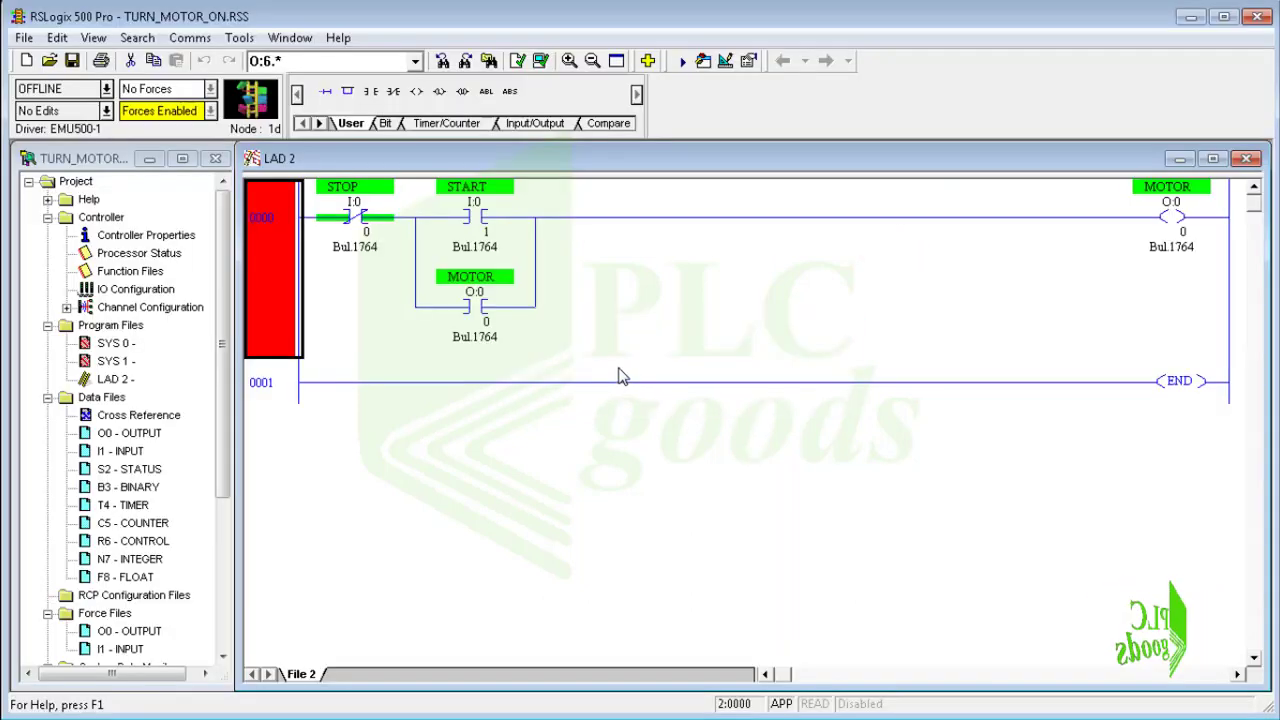
click(173, 37)
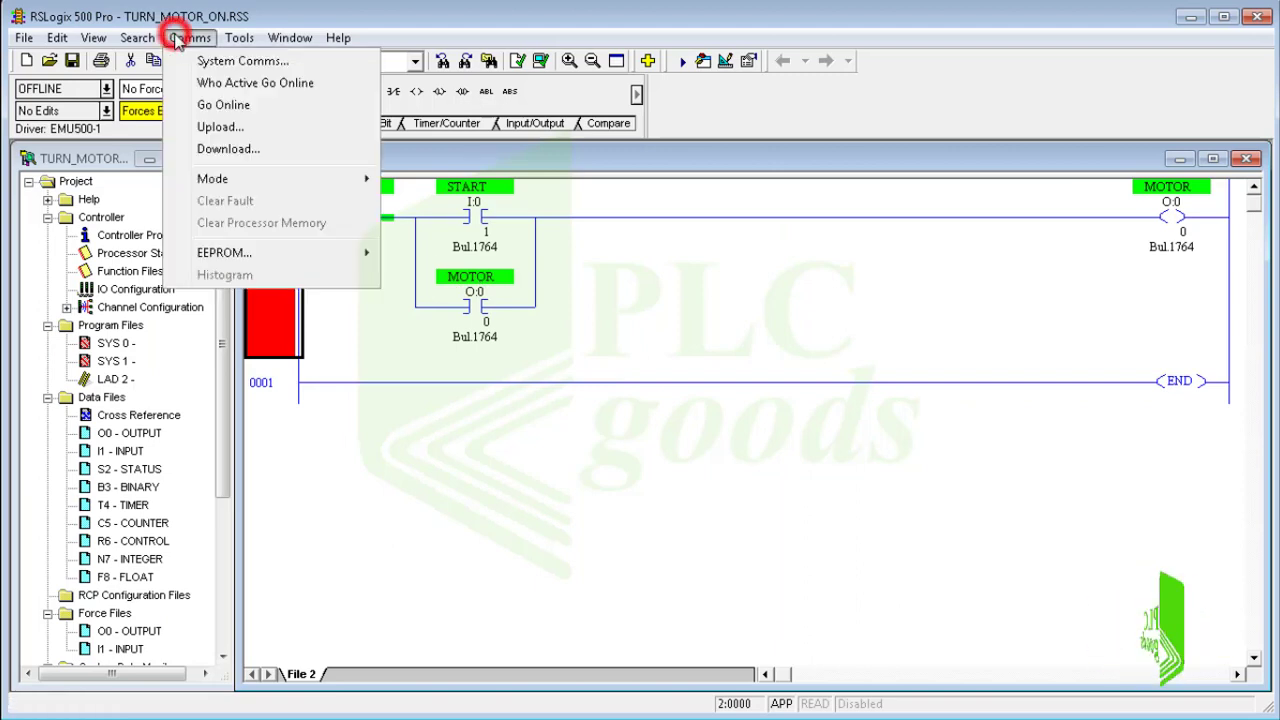
click(200, 60)
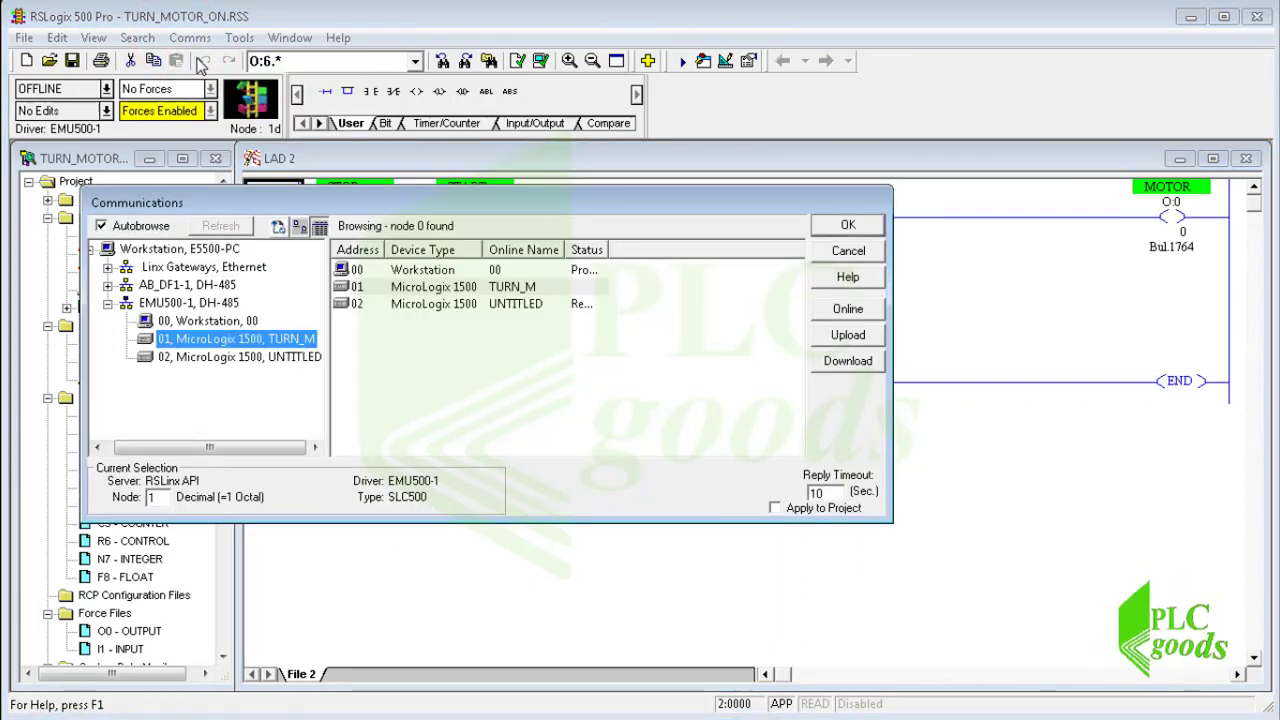
click(187, 304)
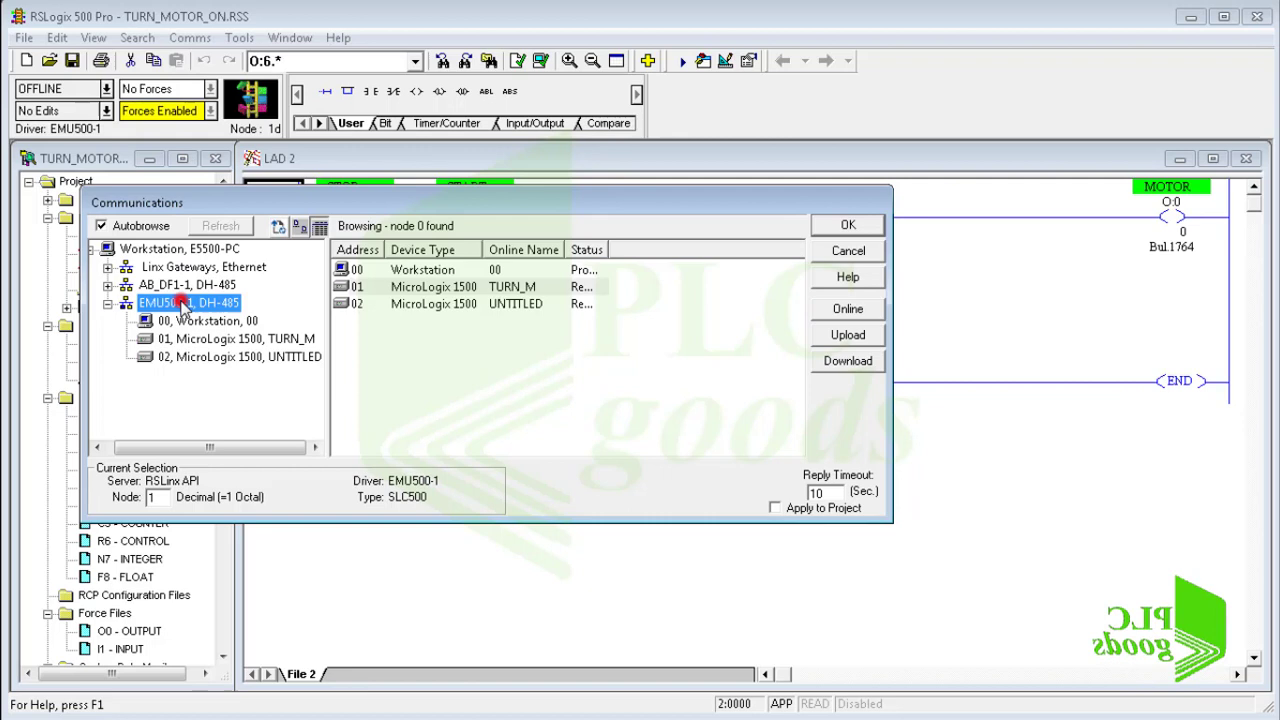
click(234, 340)
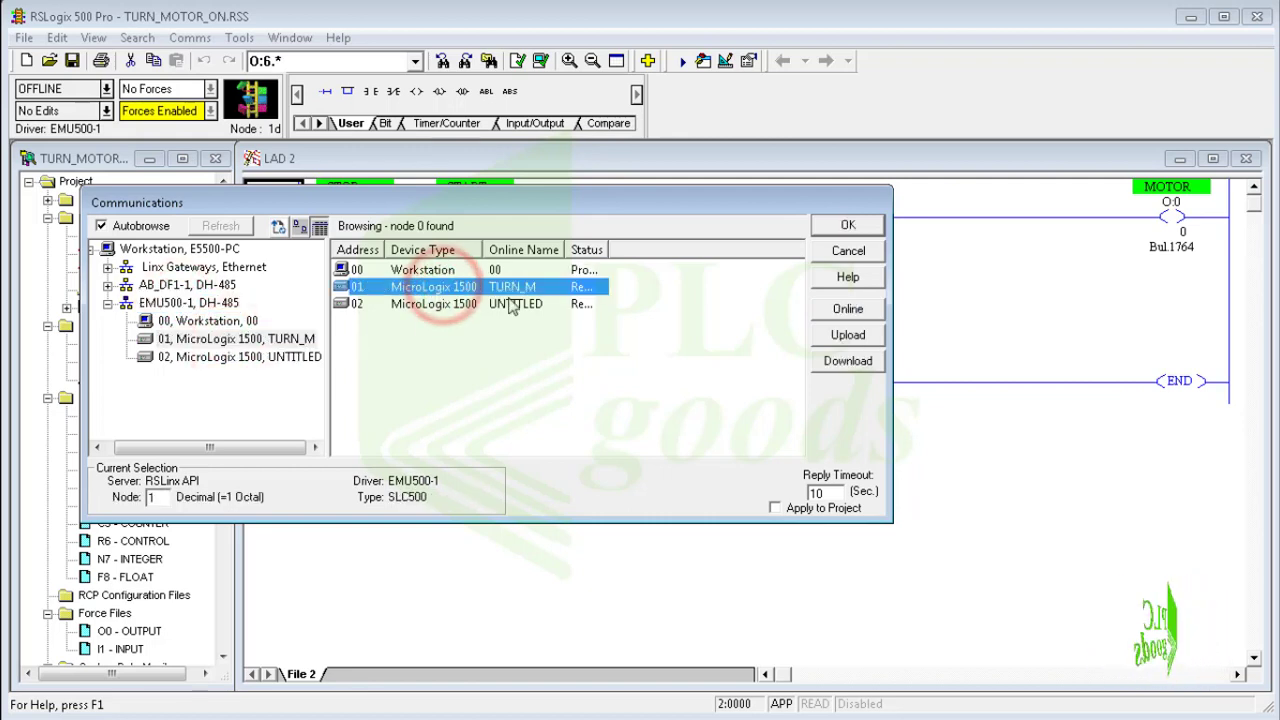
click(444, 288)
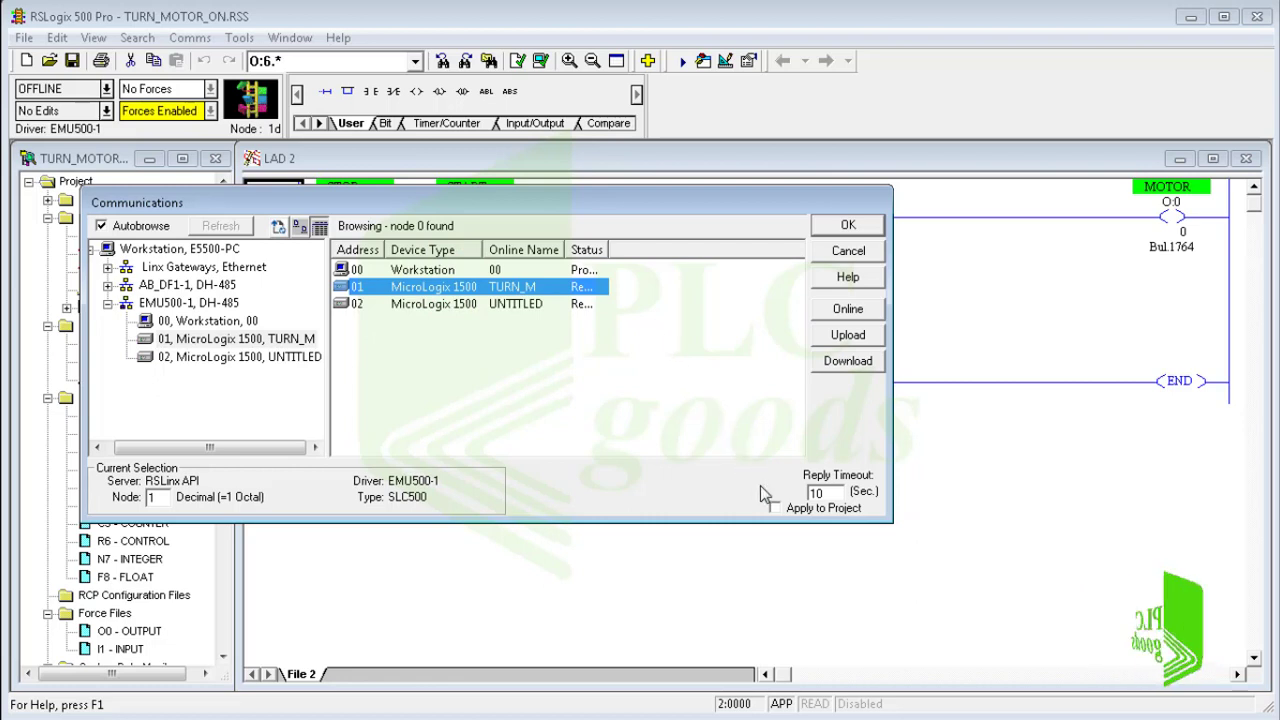
click(775, 508)
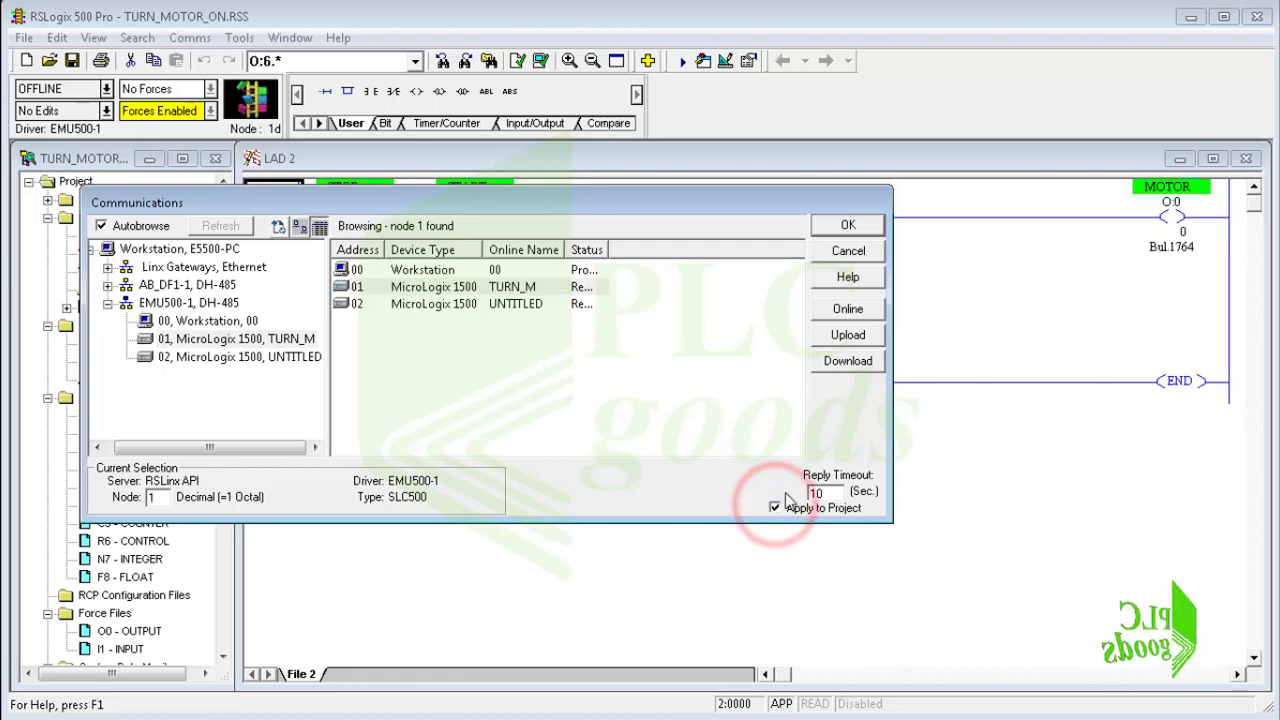
click(827, 368)
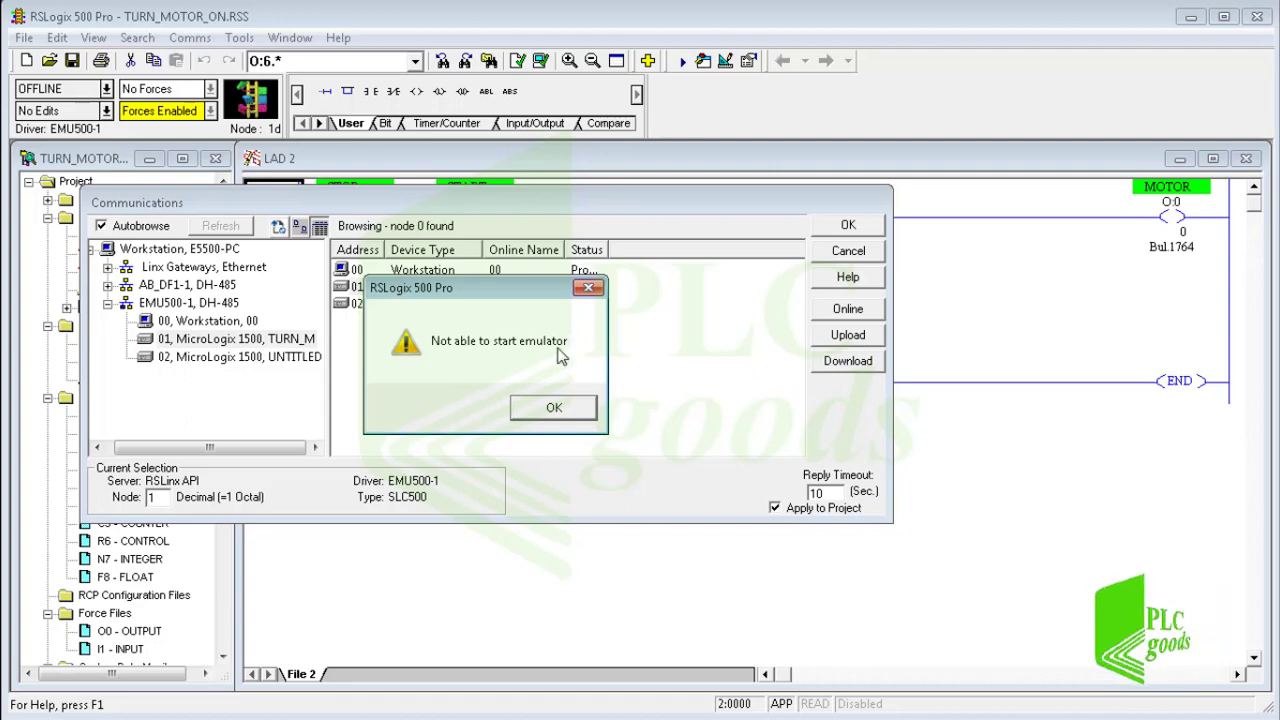
click(578, 409)
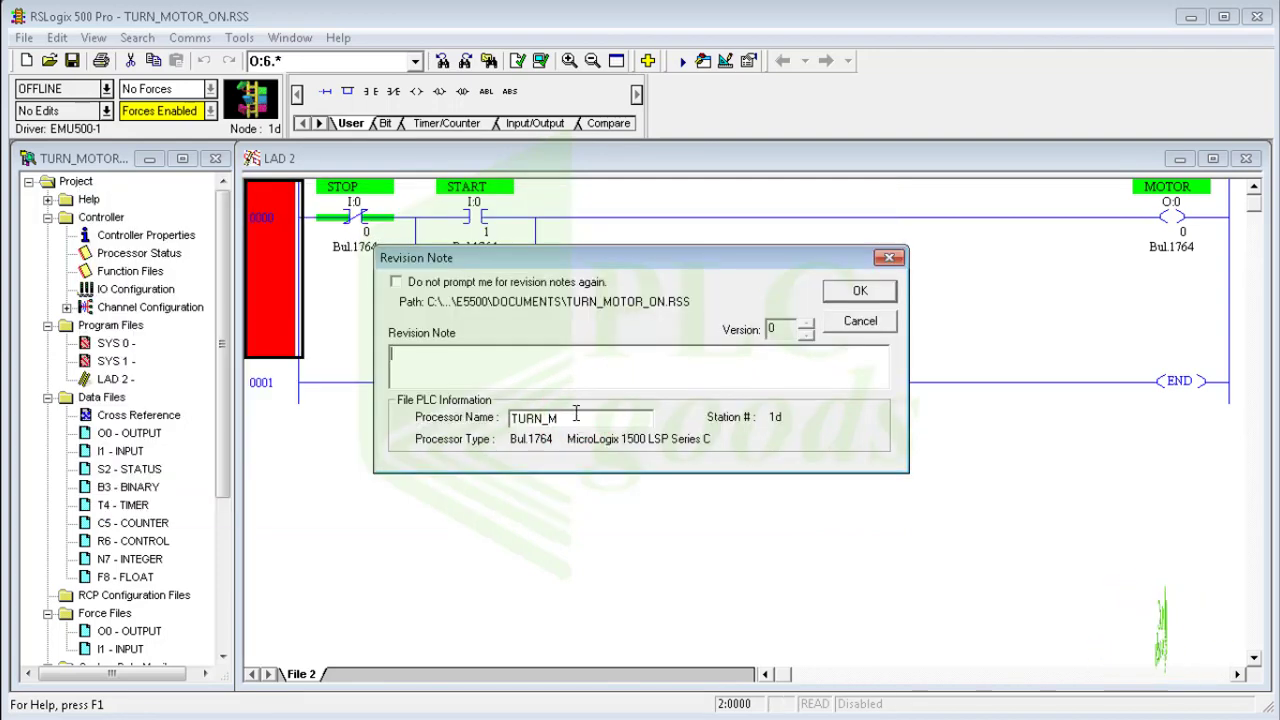
Close RSLogix 500 saving TURN_MOTOR_ON.RSS, then close RSLinx Classic and Emulate 500.
click(857, 323)
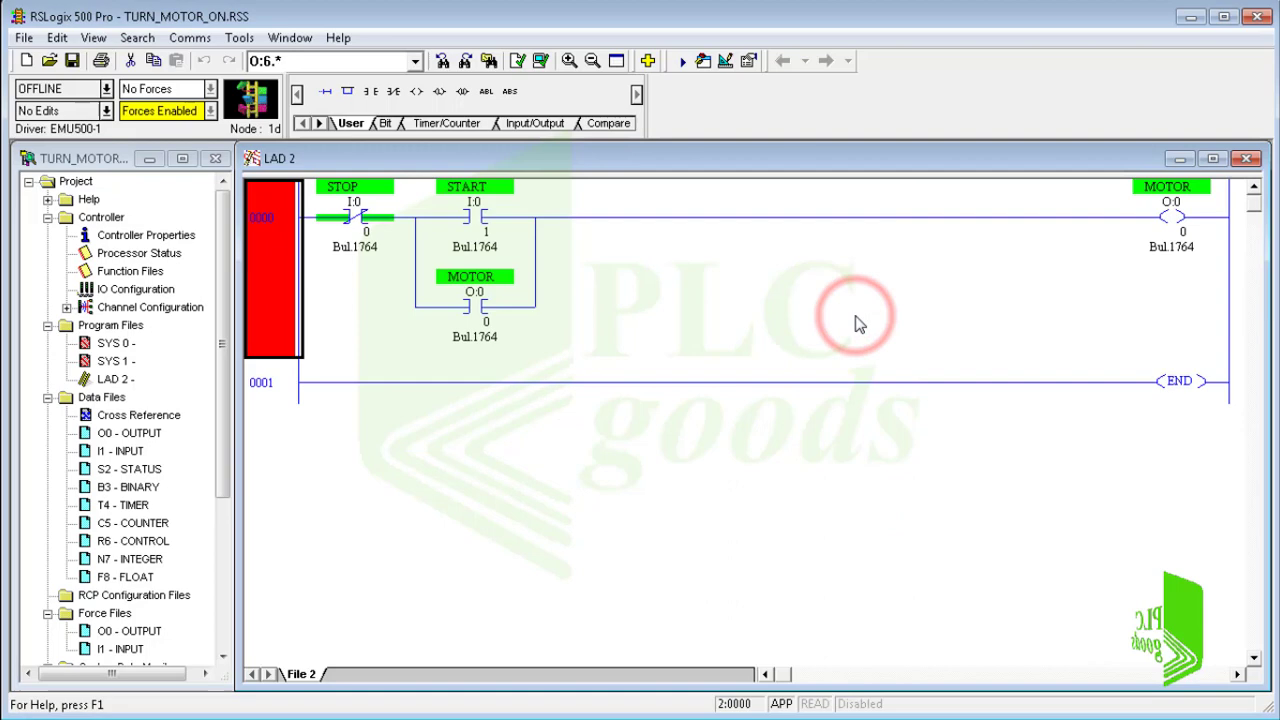
click(1257, 17)
click(560, 415)
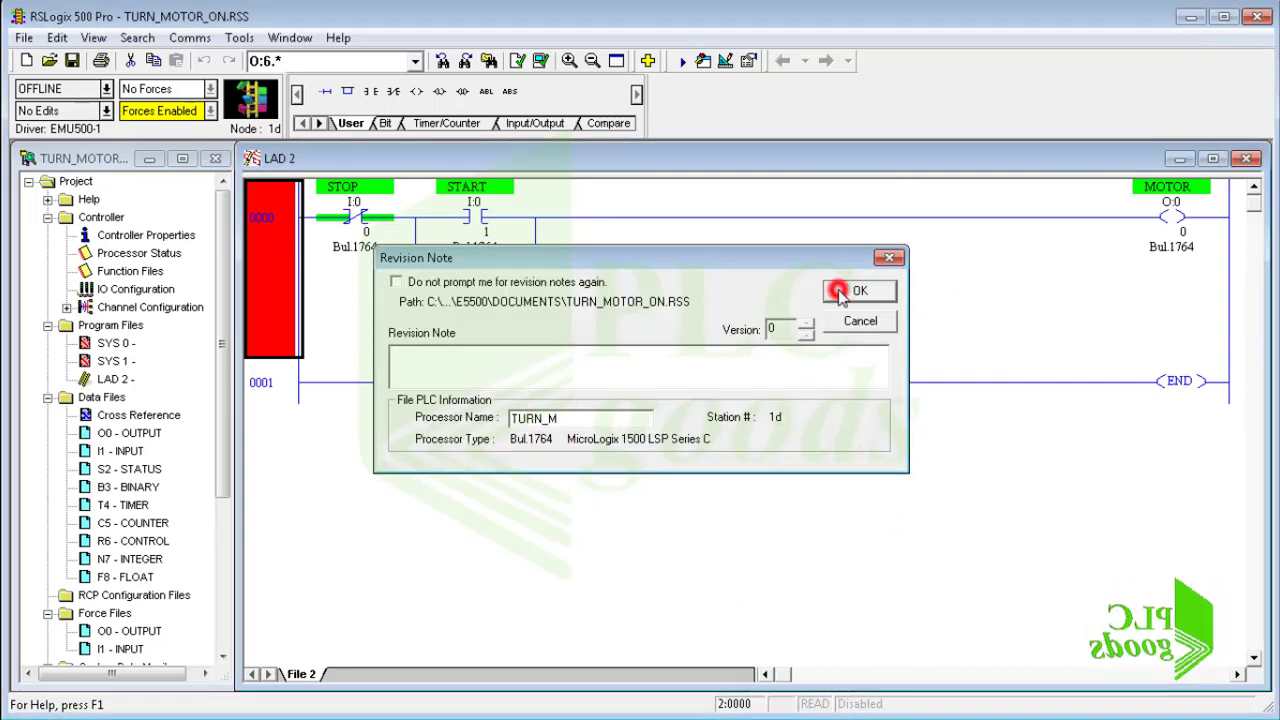
click(843, 290)
click(731, 149)
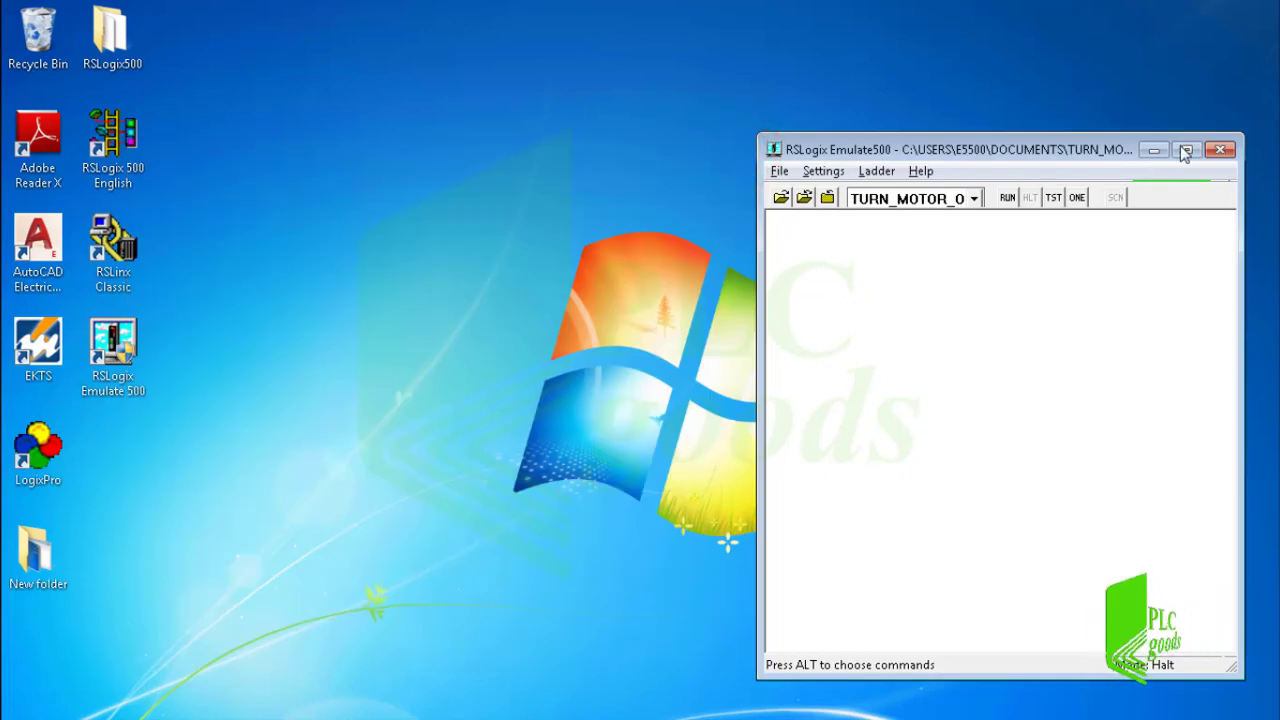
click(1220, 149)
Set the RSLogix 500 English shortcut to Windows XP (SP3) compatibility mode.
right_click(127, 169)
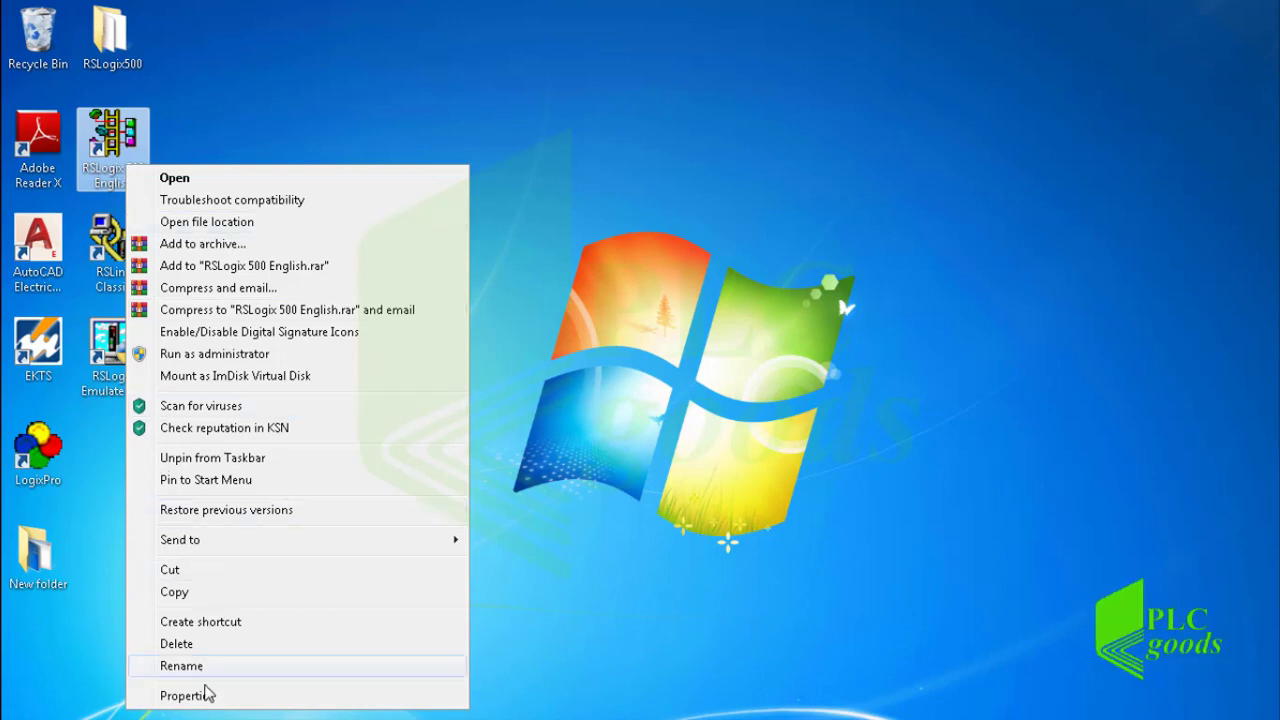
click(203, 693)
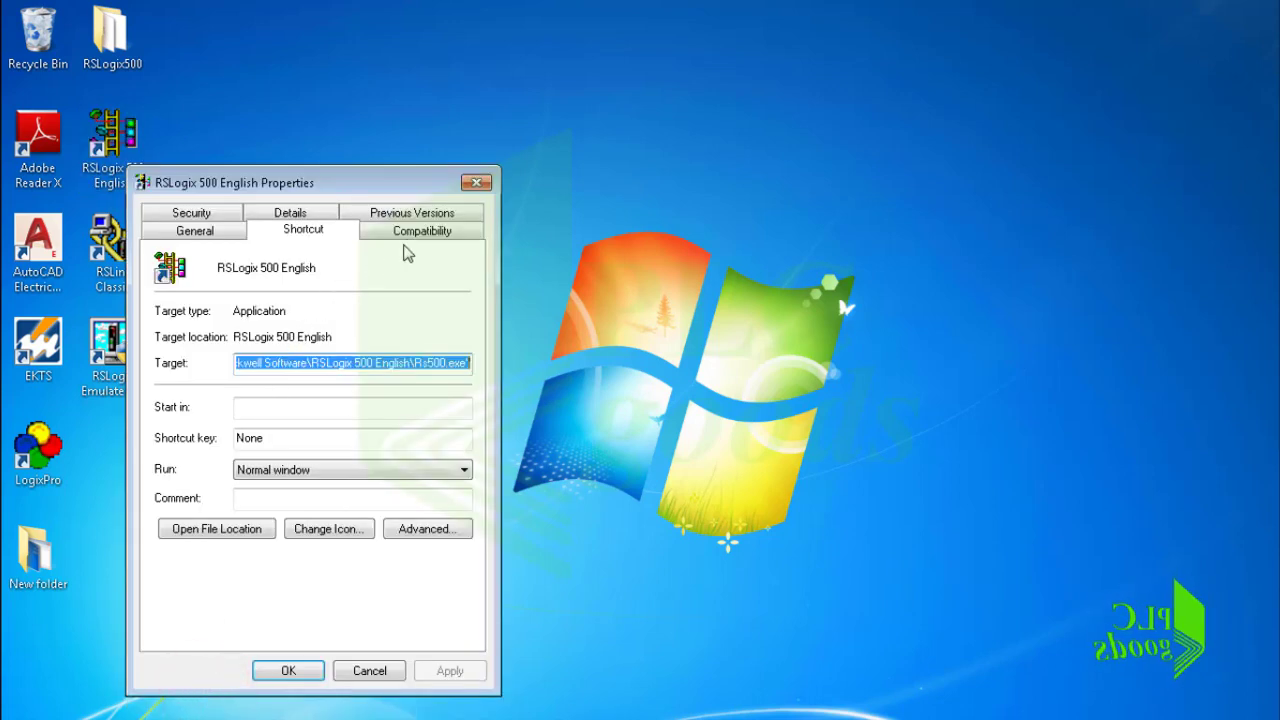
click(406, 232)
click(177, 345)
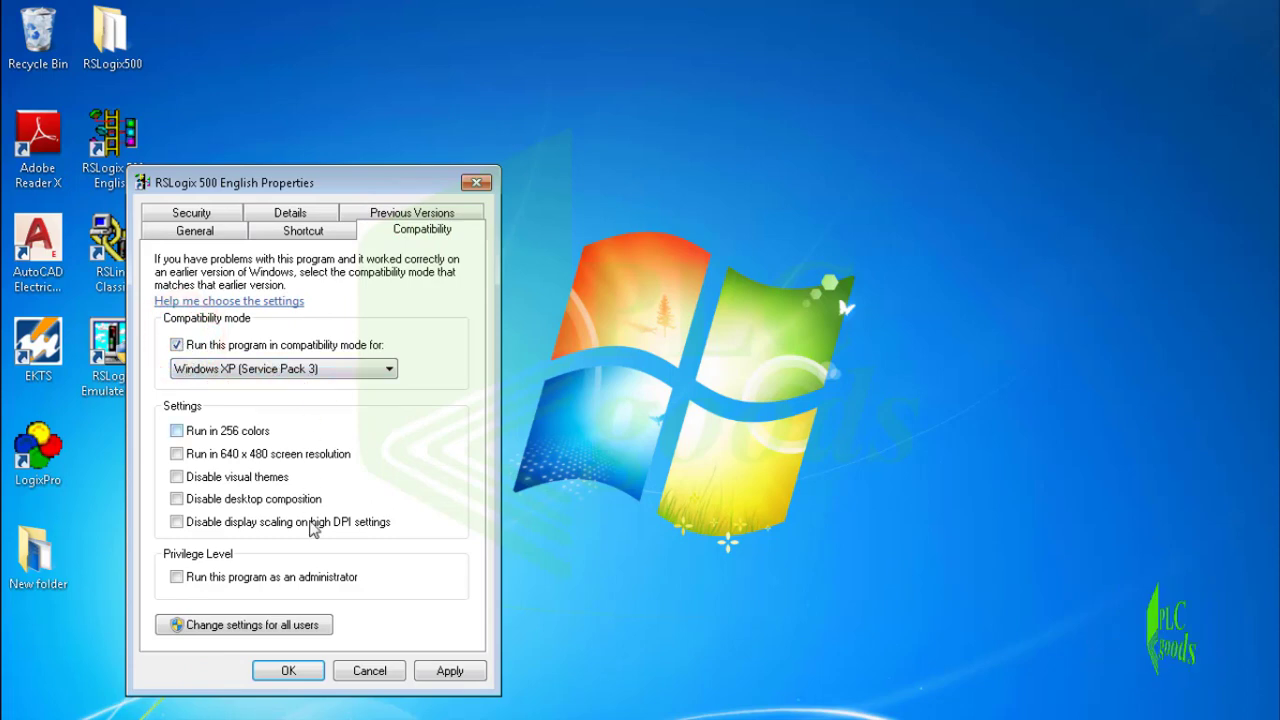
click(288, 670)
Set the RSLinx Classic shortcut to Windows XP (SP3) compatibility mode.
right_click(112, 258)
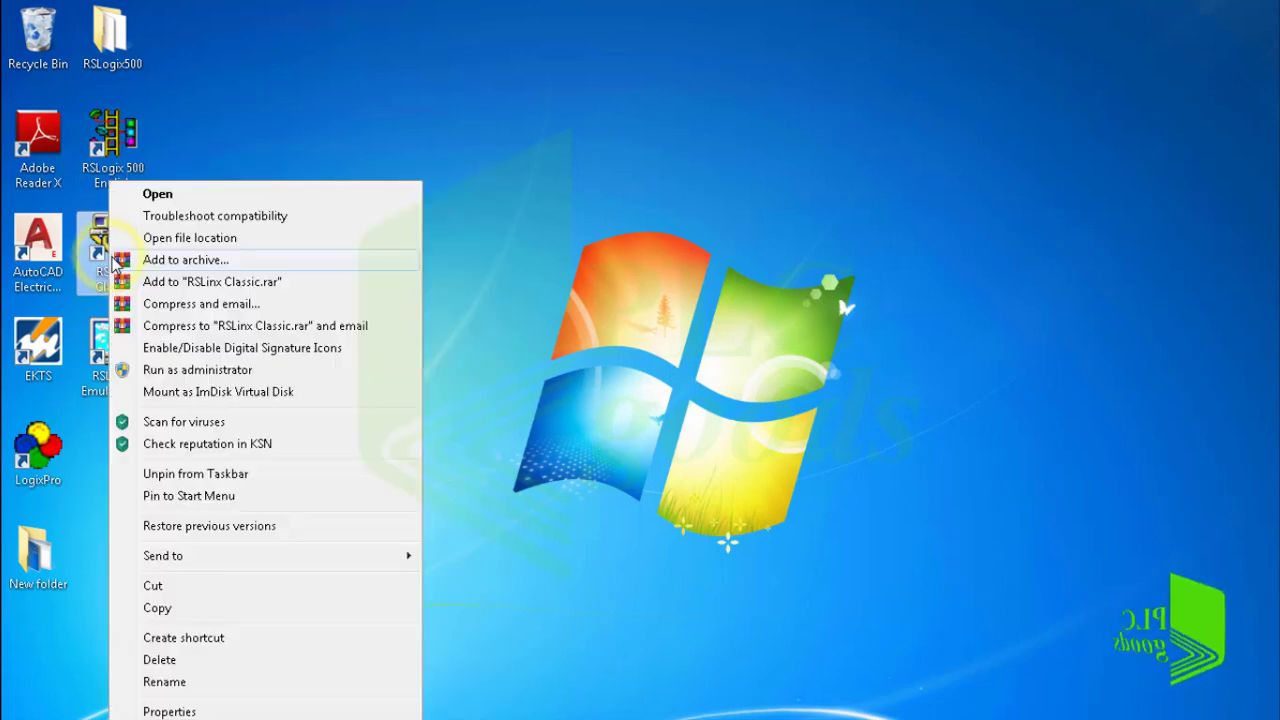
click(175, 709)
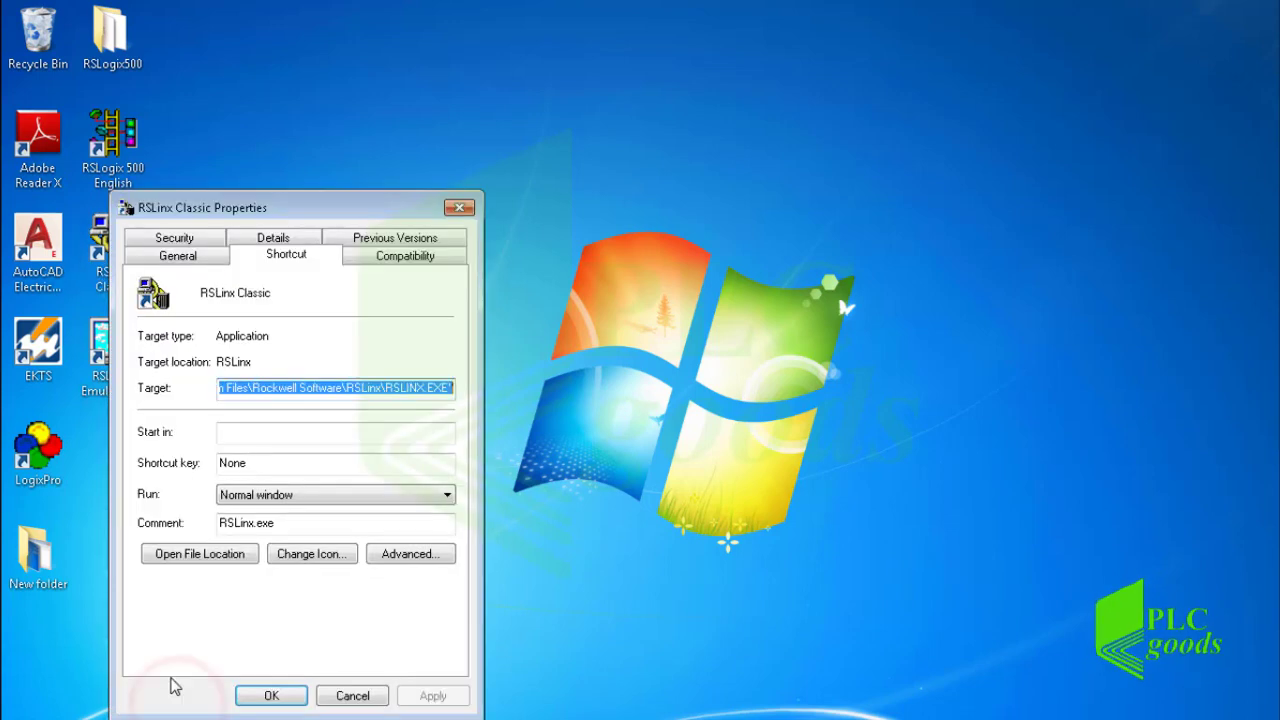
click(422, 257)
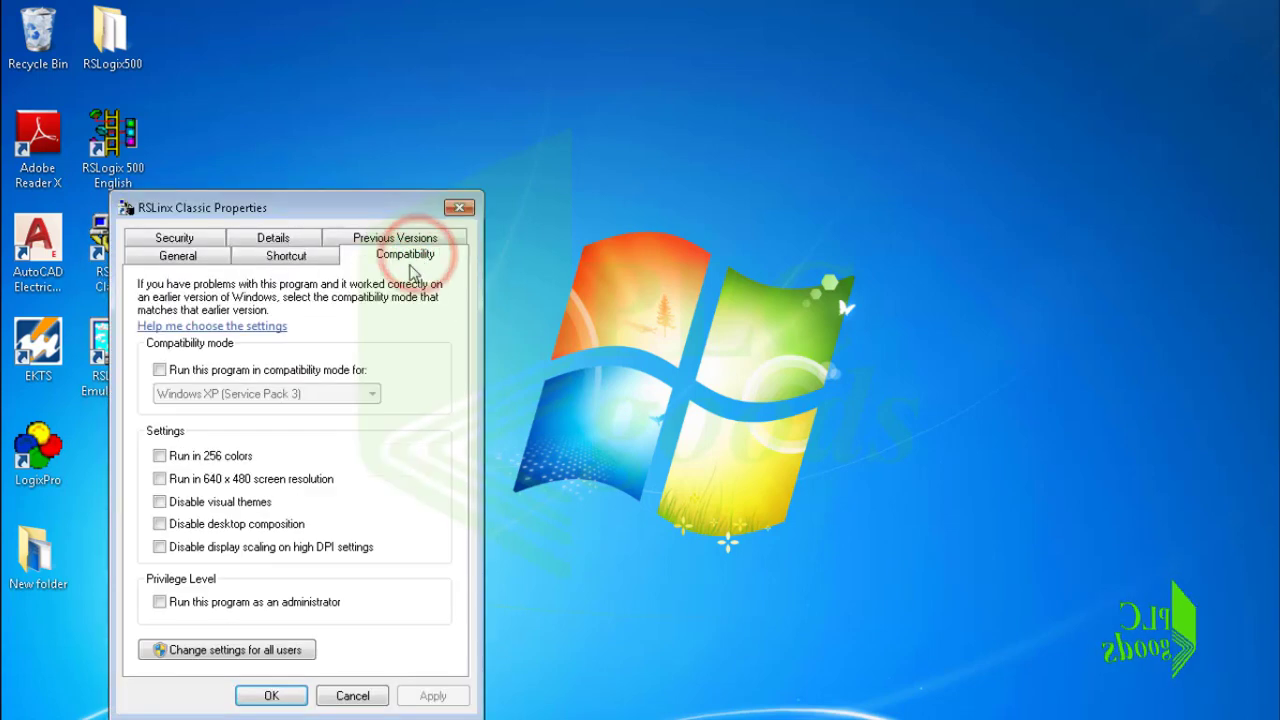
click(160, 371)
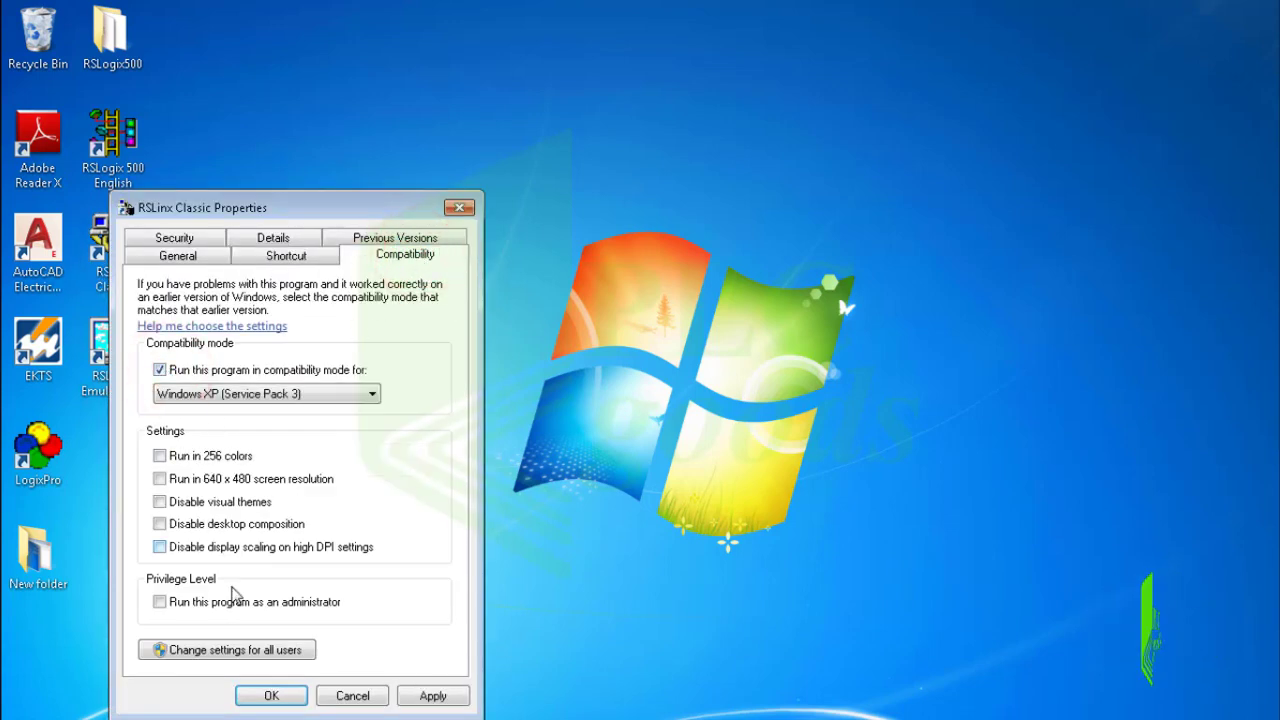
click(263, 692)
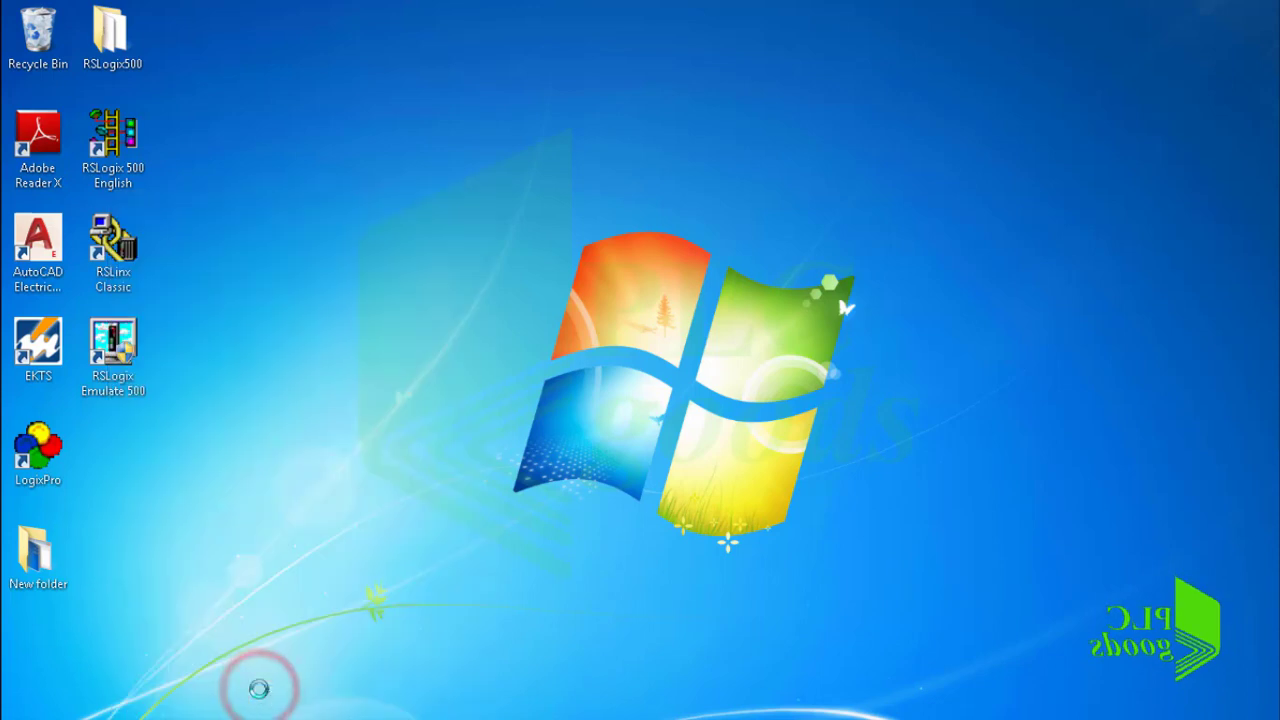
Set the RSLogix Emulate 500 shortcut to Windows XP (SP3) compatibility mode.
right_click(122, 345)
click(182, 708)
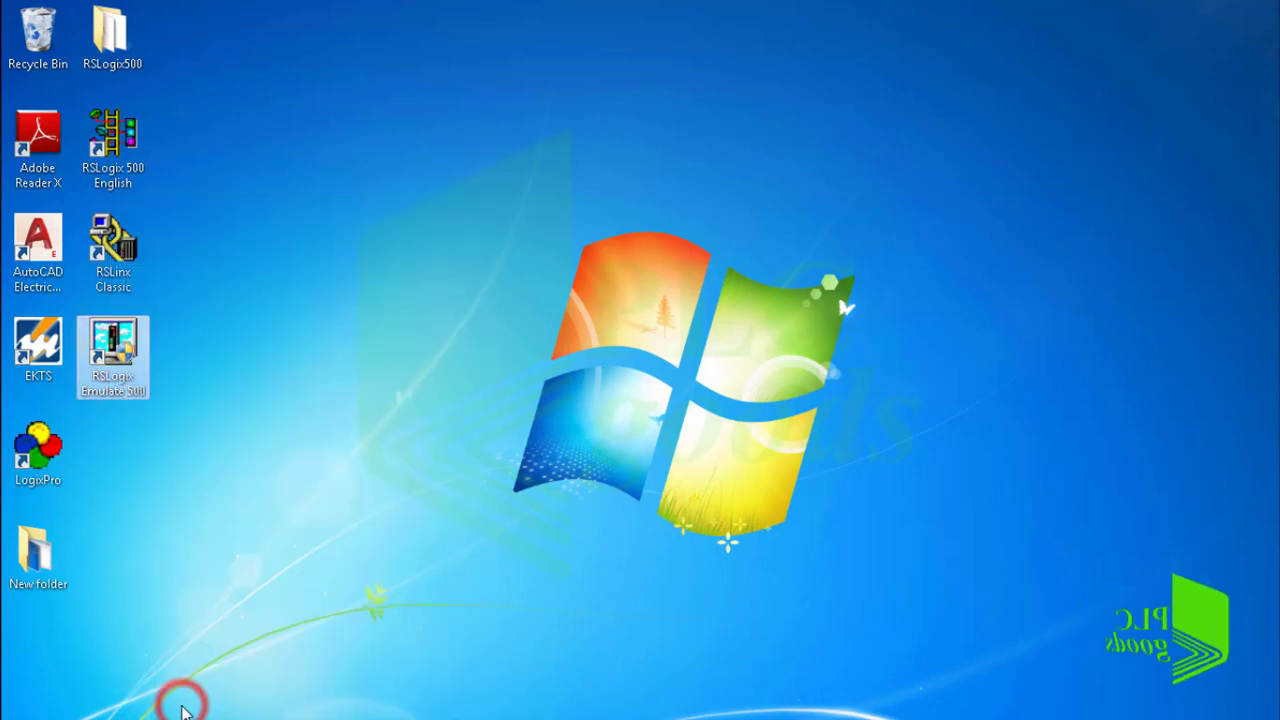
click(410, 262)
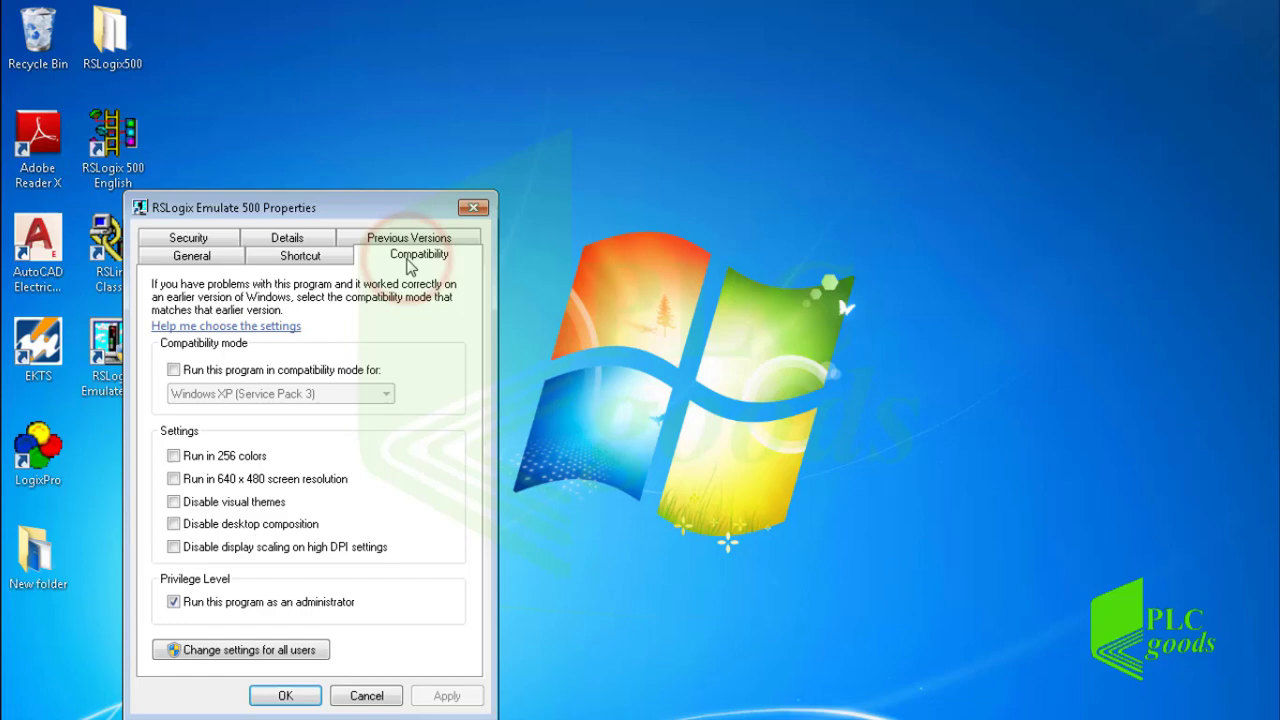
click(185, 371)
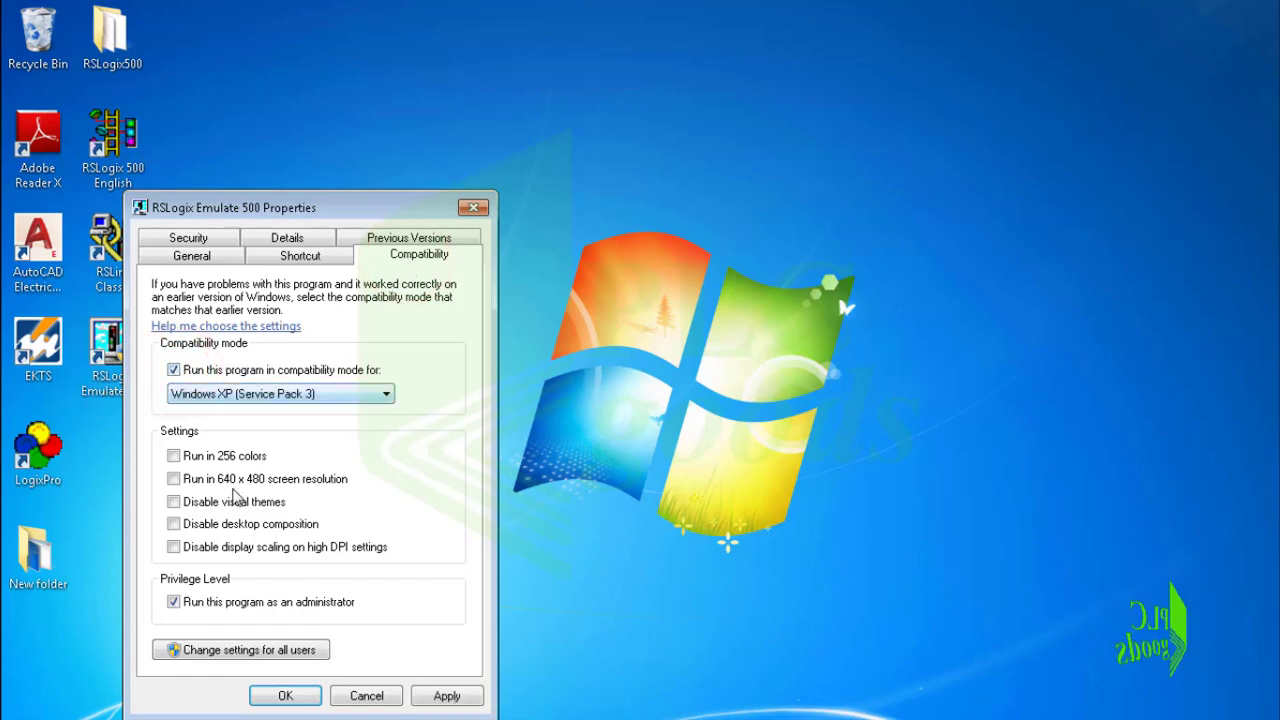
click(283, 697)
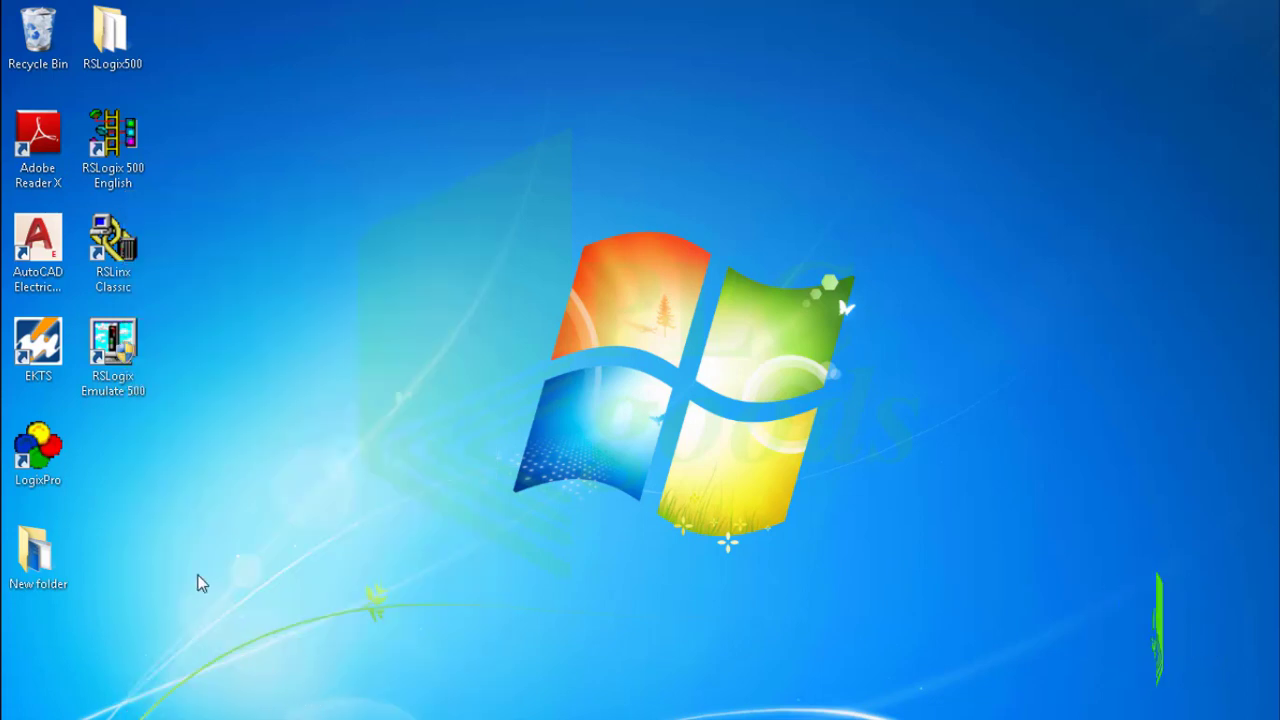
Relaunch RSLogix Emulate 500 and RSLinx Classic, approving both UAC prompts.
double_click(122, 352)
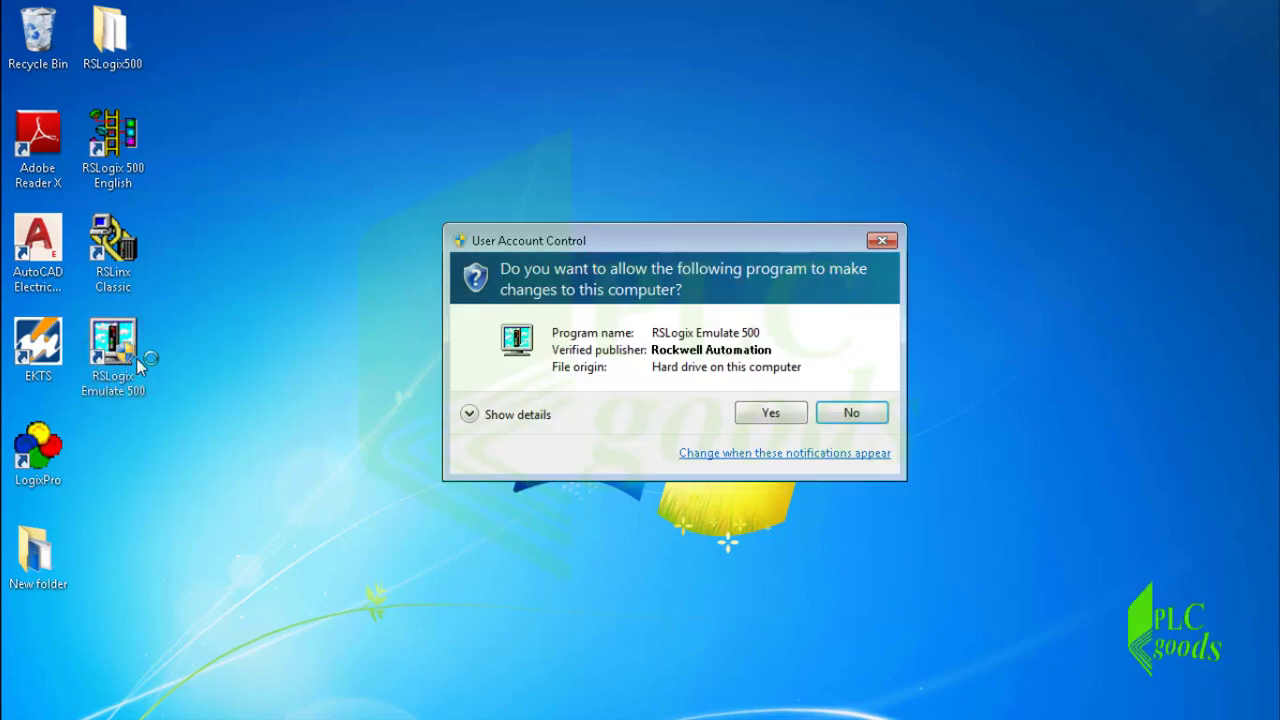
click(757, 413)
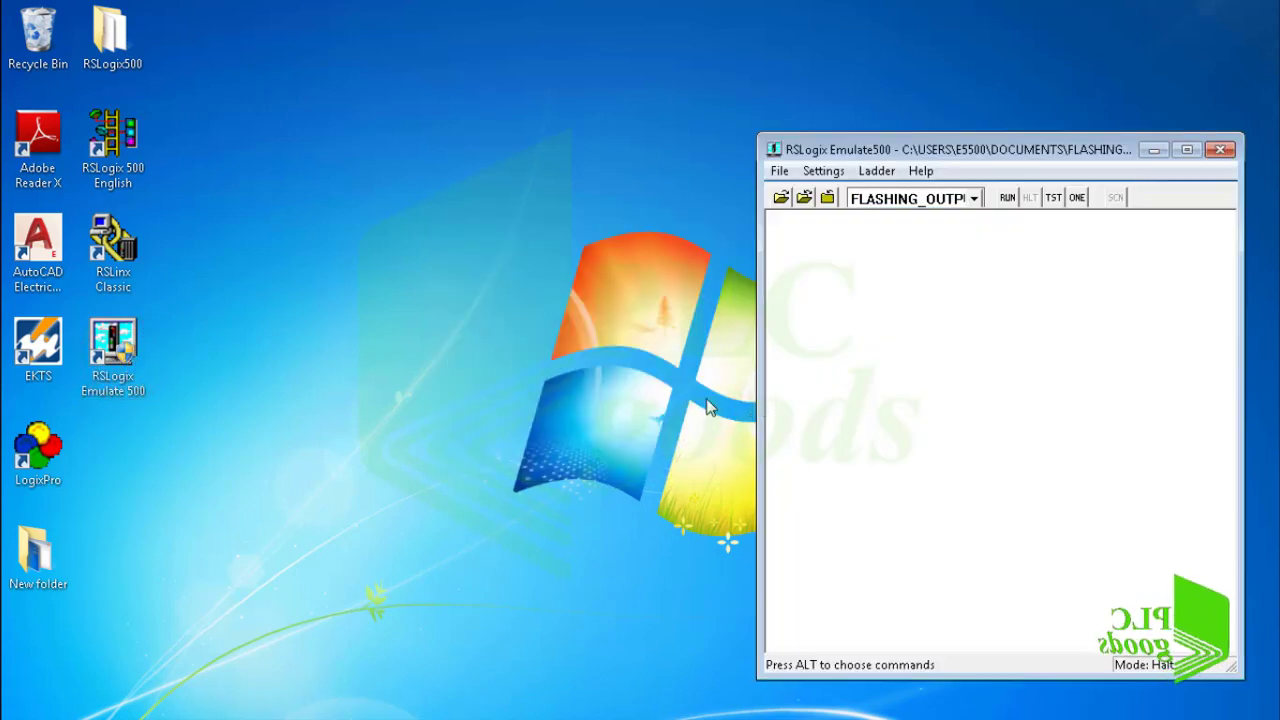
double_click(130, 266)
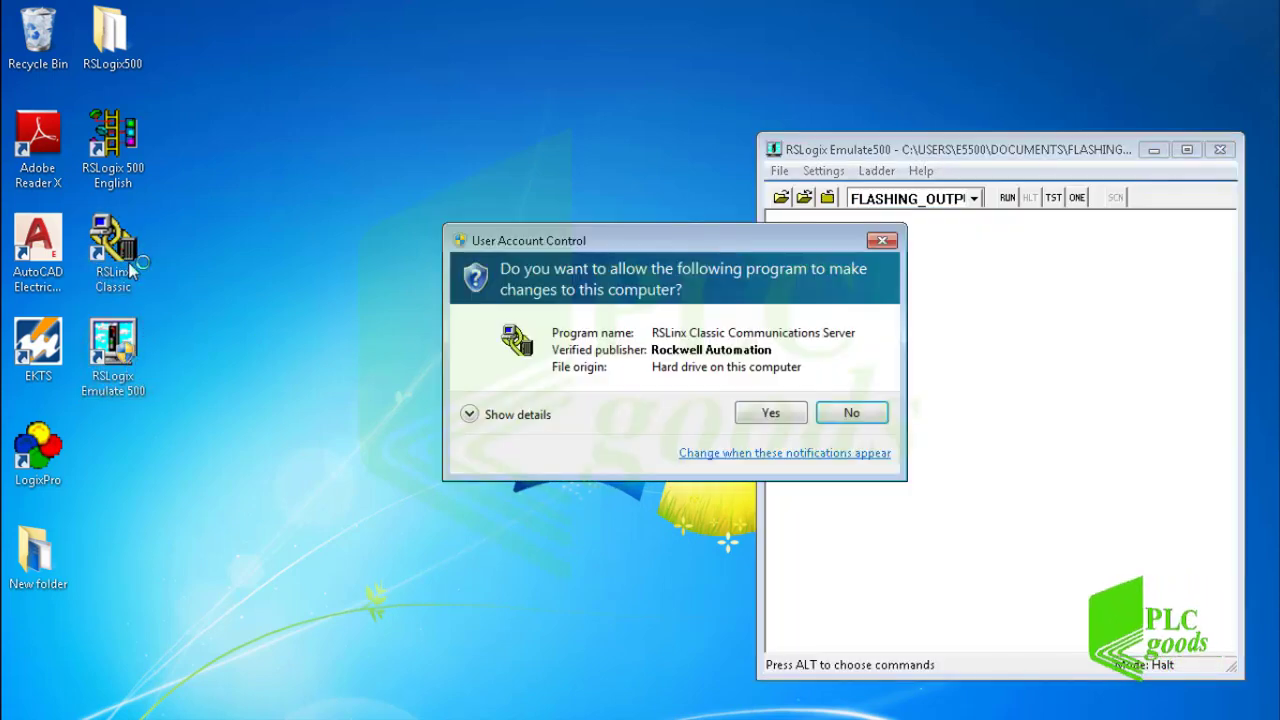
click(768, 411)
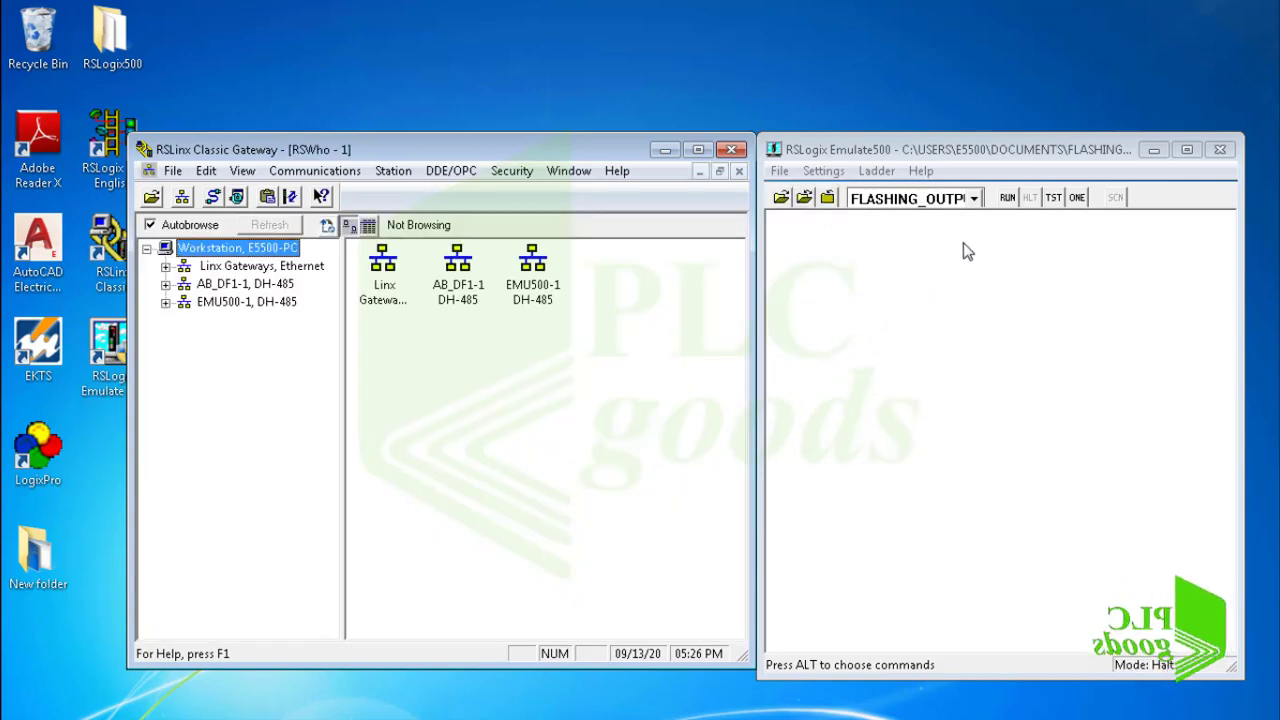
Run TURN_MOTOR_ON in Emulate, show node 01 under EMU500-1, and start RSLogix 500 English.
click(973, 199)
click(960, 219)
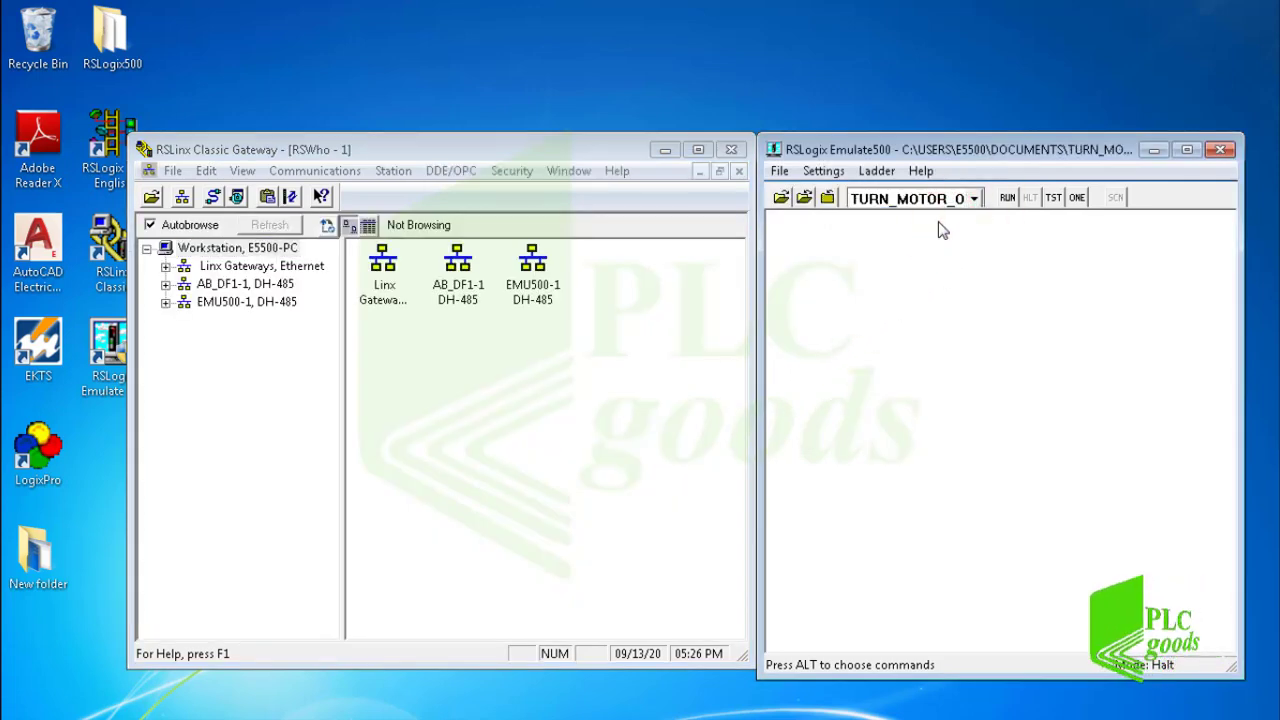
click(165, 303)
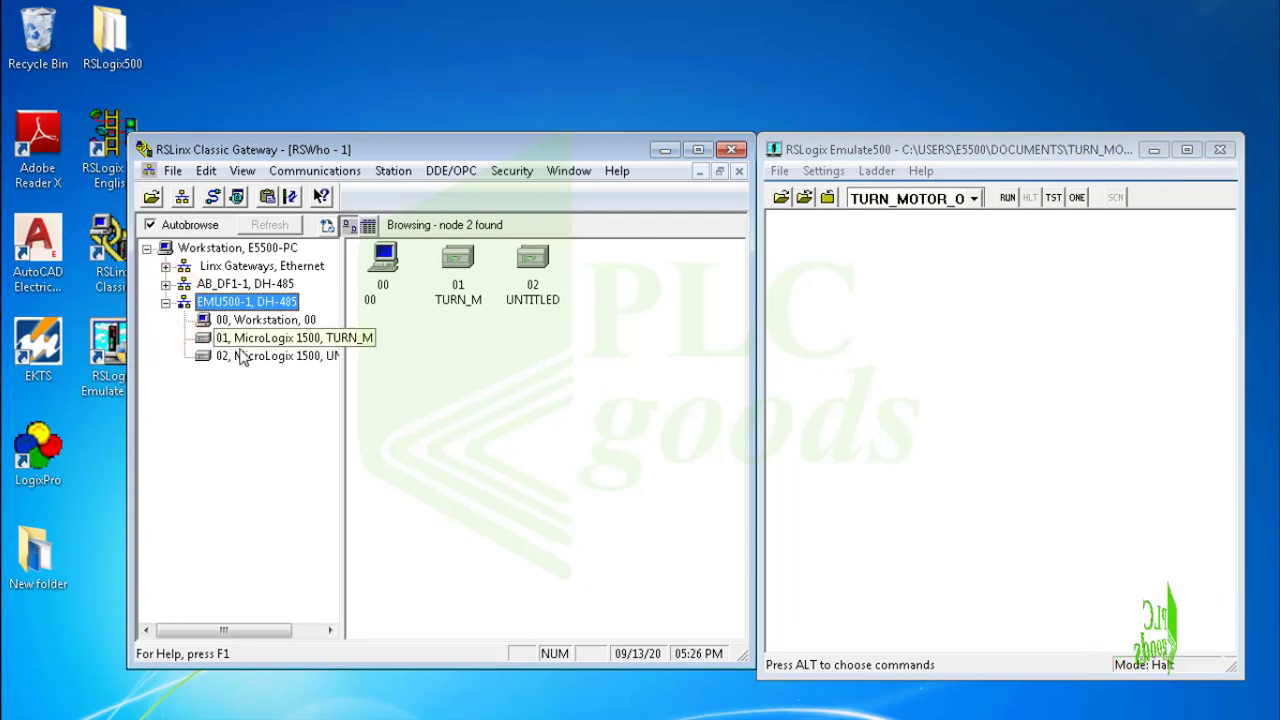
click(268, 338)
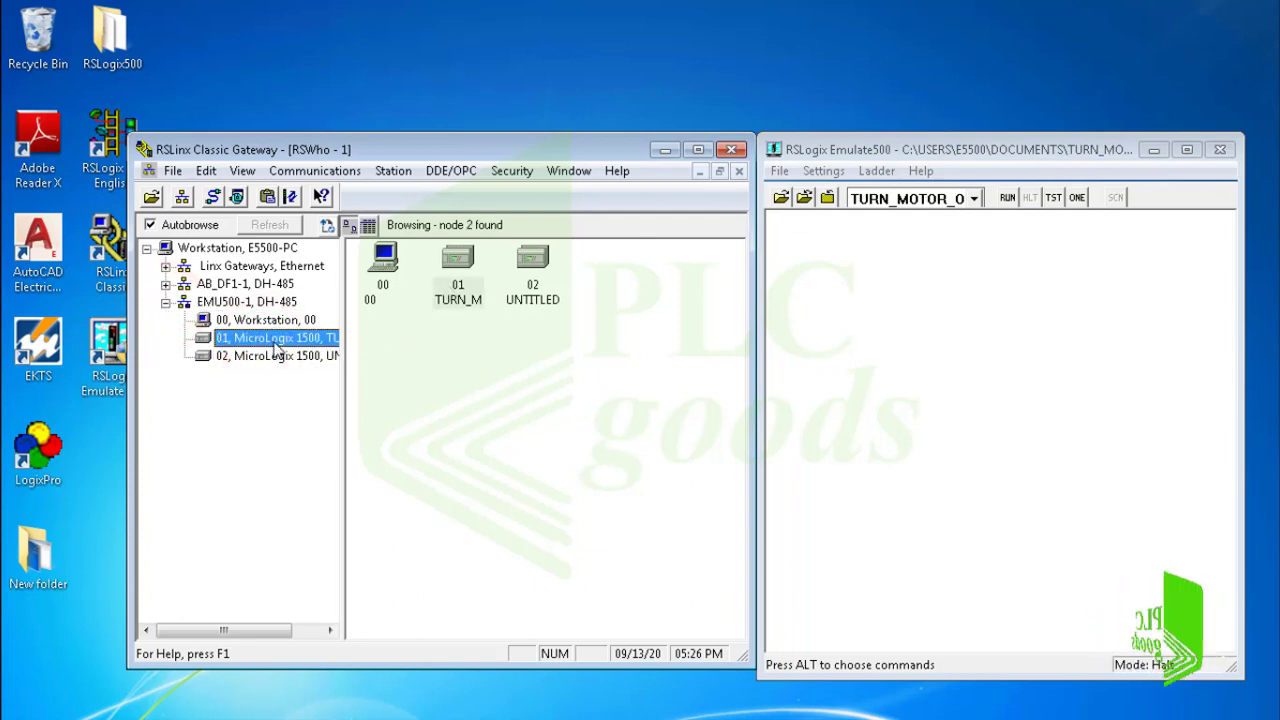
double_click(118, 158)
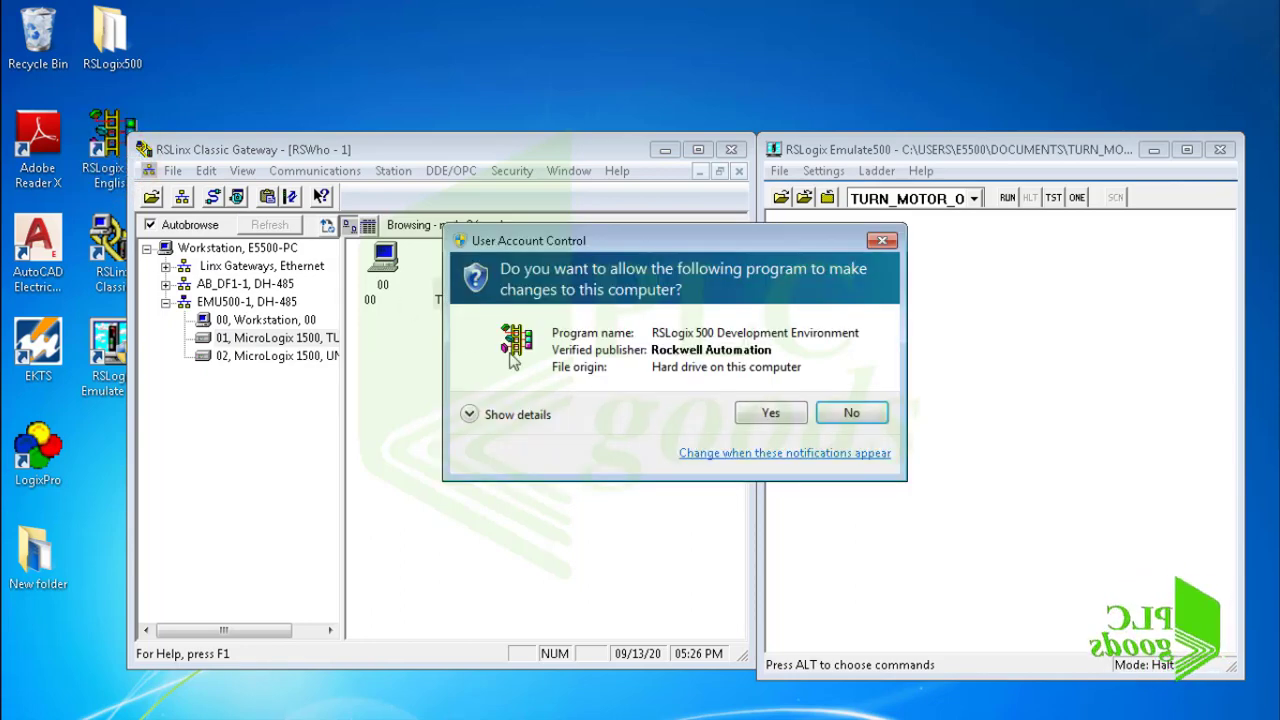
click(746, 413)
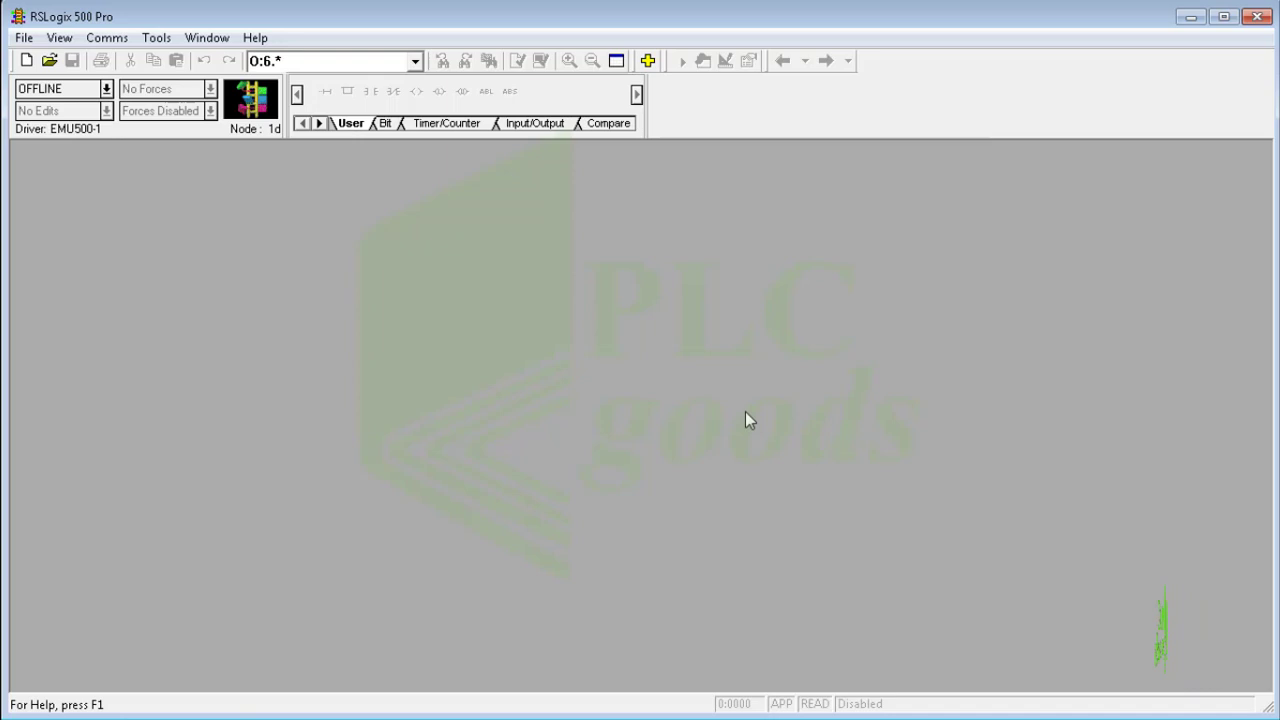
Reopen TURN_MOTOR_ON.RSS and open System Comms listing nodes 01 TURN_M and 02 UNTITLED.
click(48, 60)
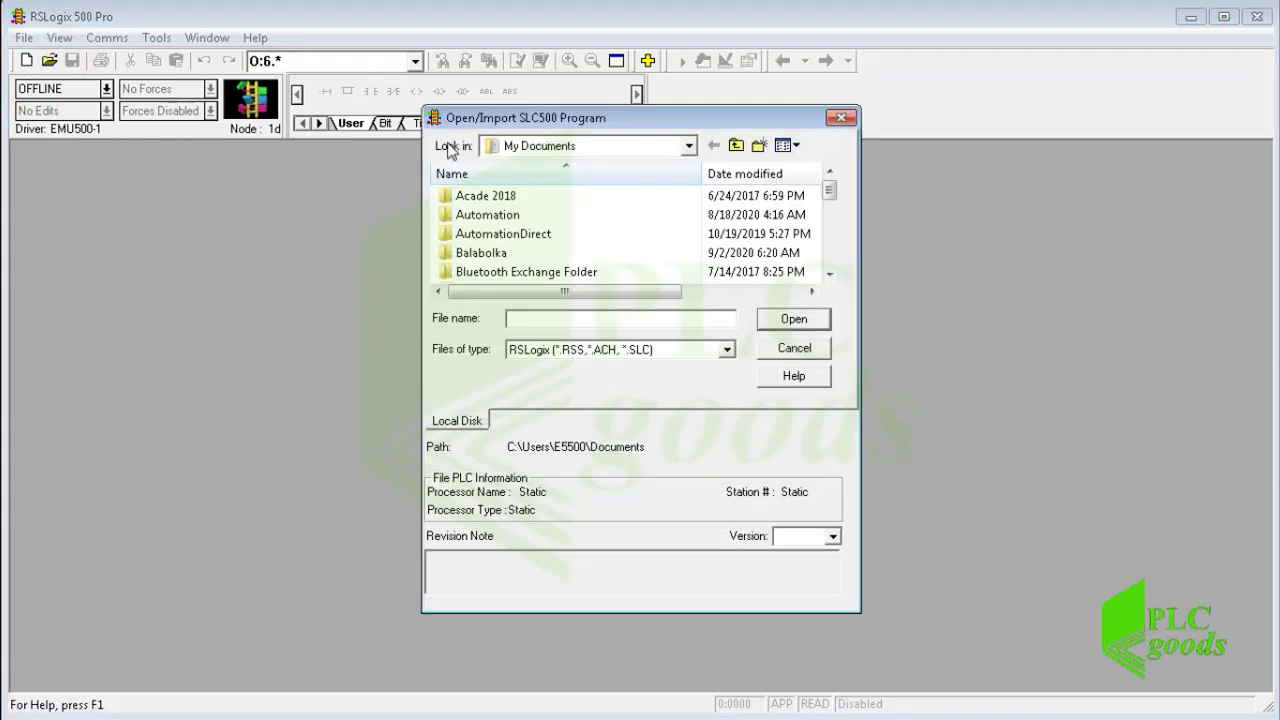
drag(829, 189, 838, 248)
double_click(554, 234)
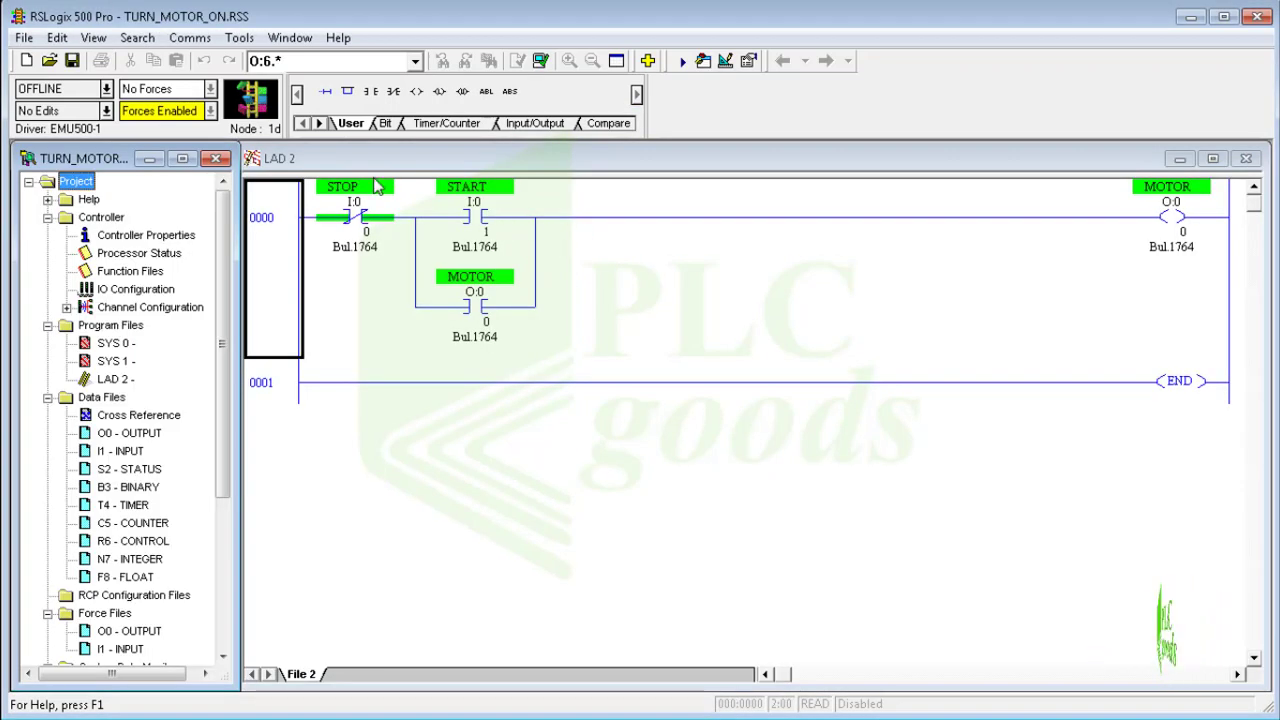
click(189, 37)
click(214, 61)
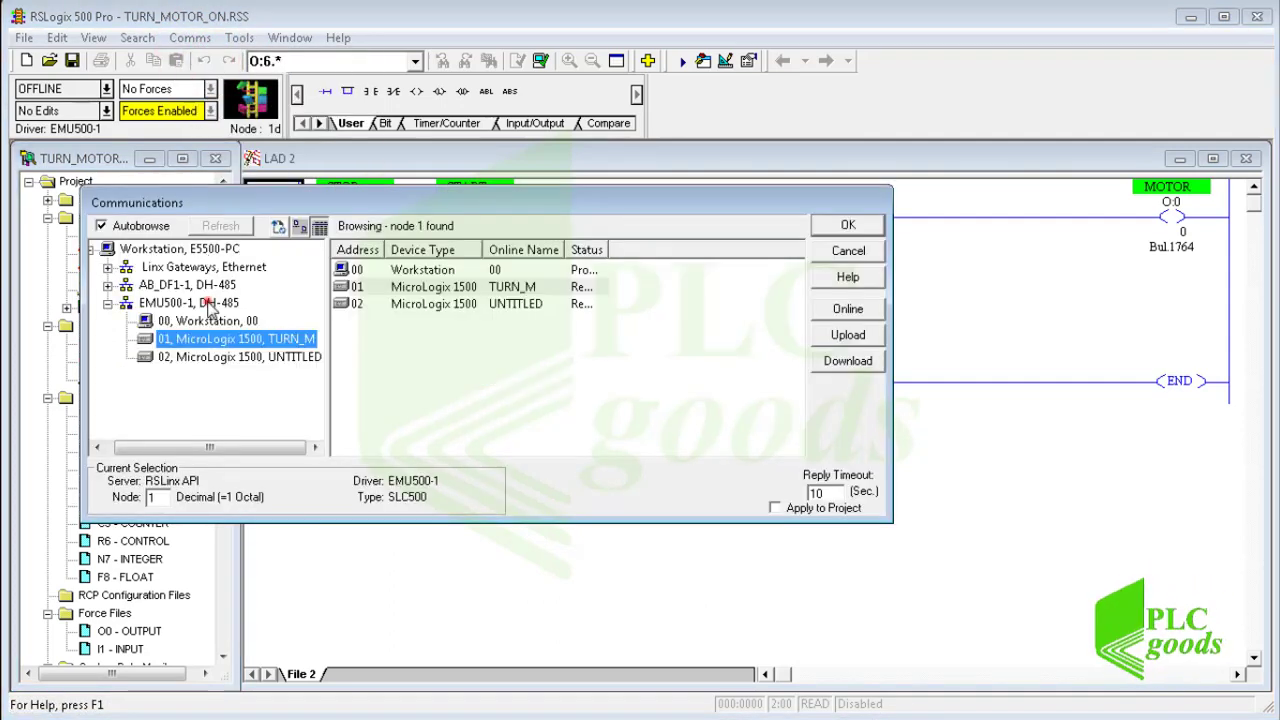
Download TURN_MOTOR_ON to the node 01 MicroLogix 1500 and go online in REMOTE PROG.
click(208, 303)
click(222, 338)
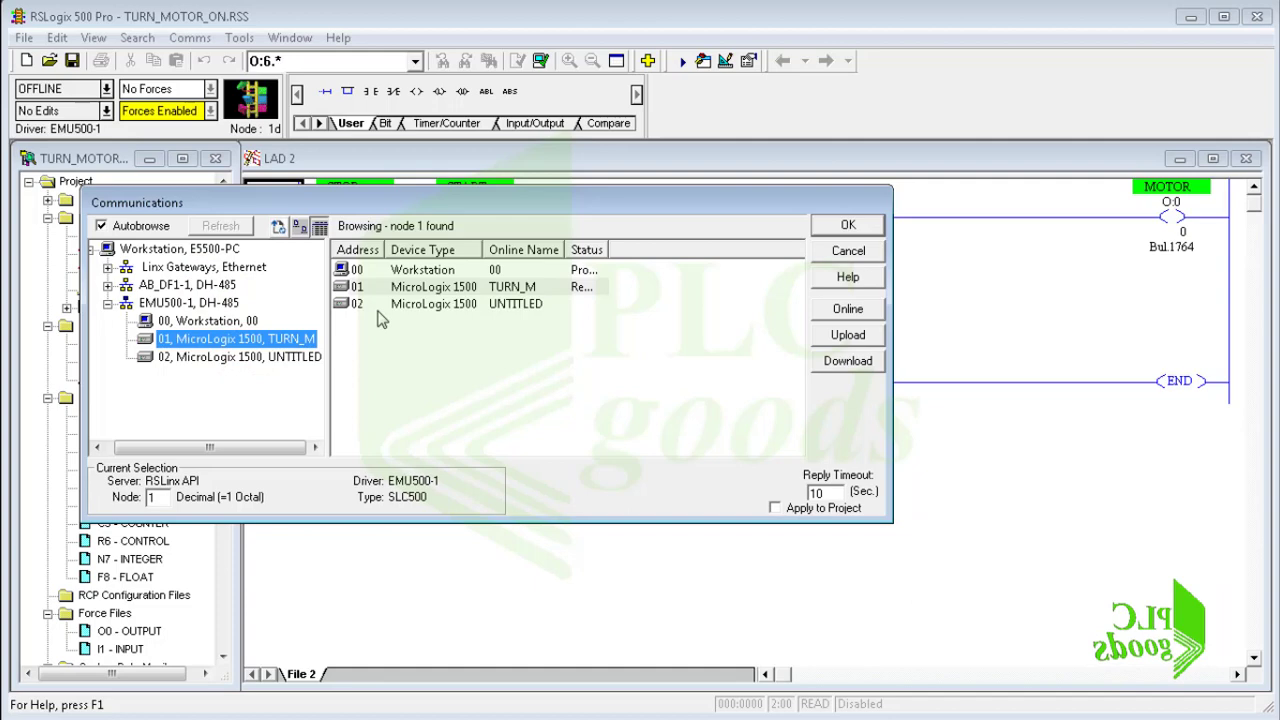
click(425, 288)
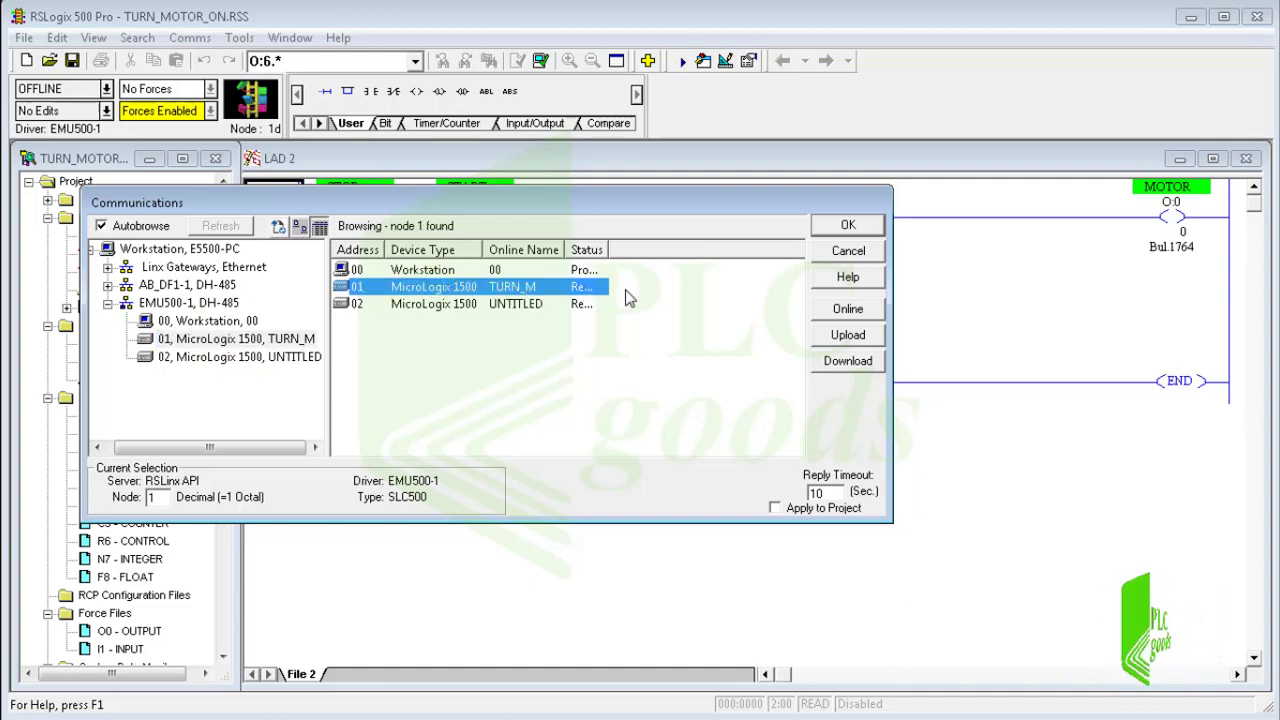
click(845, 361)
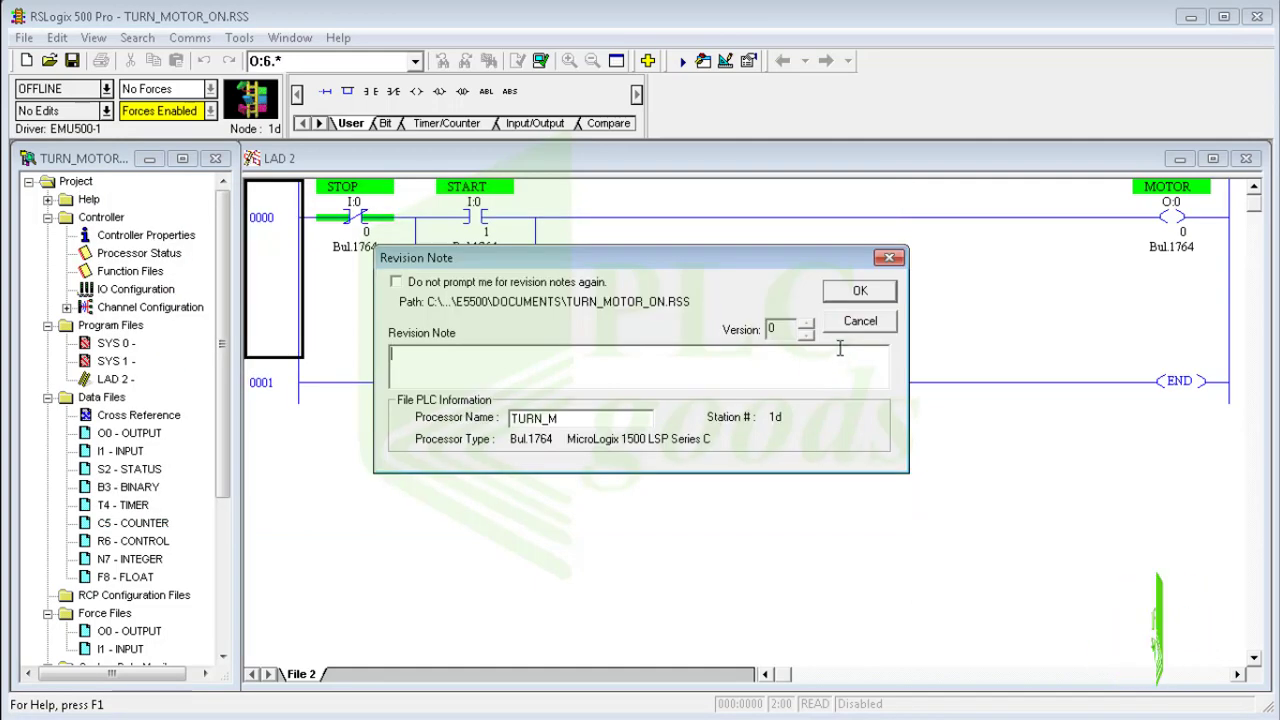
click(857, 295)
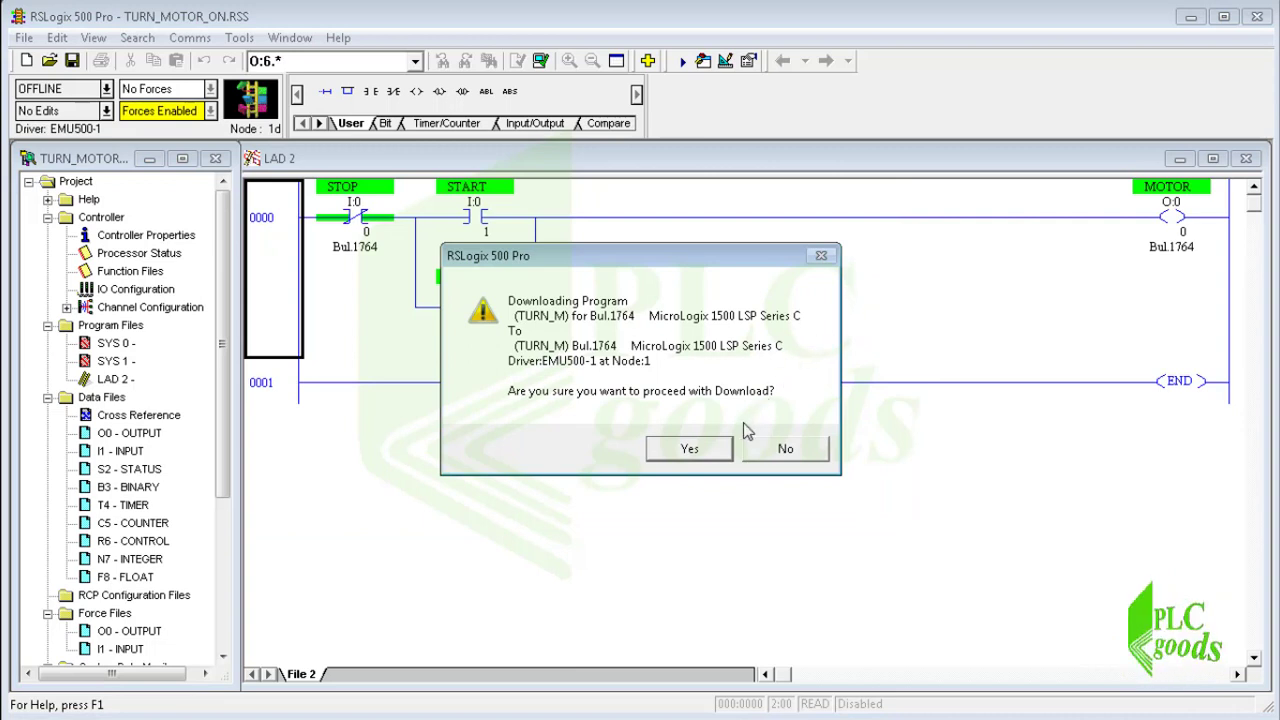
click(716, 442)
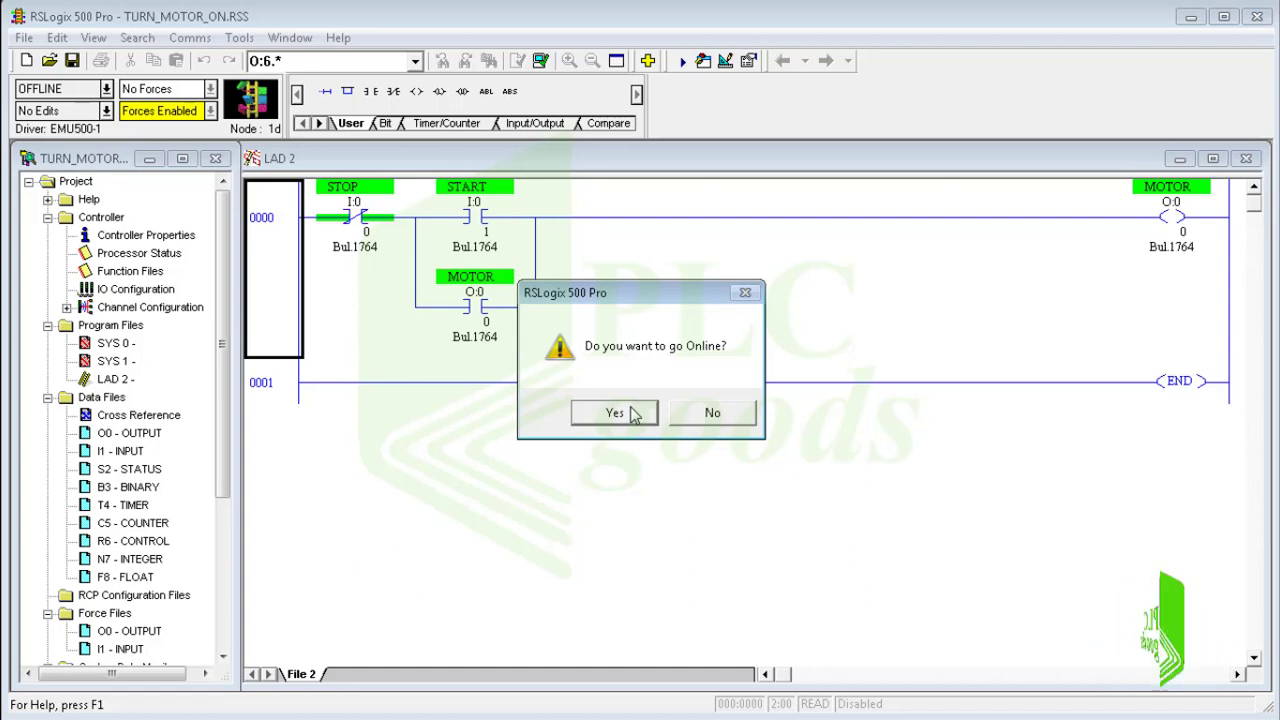
click(633, 414)
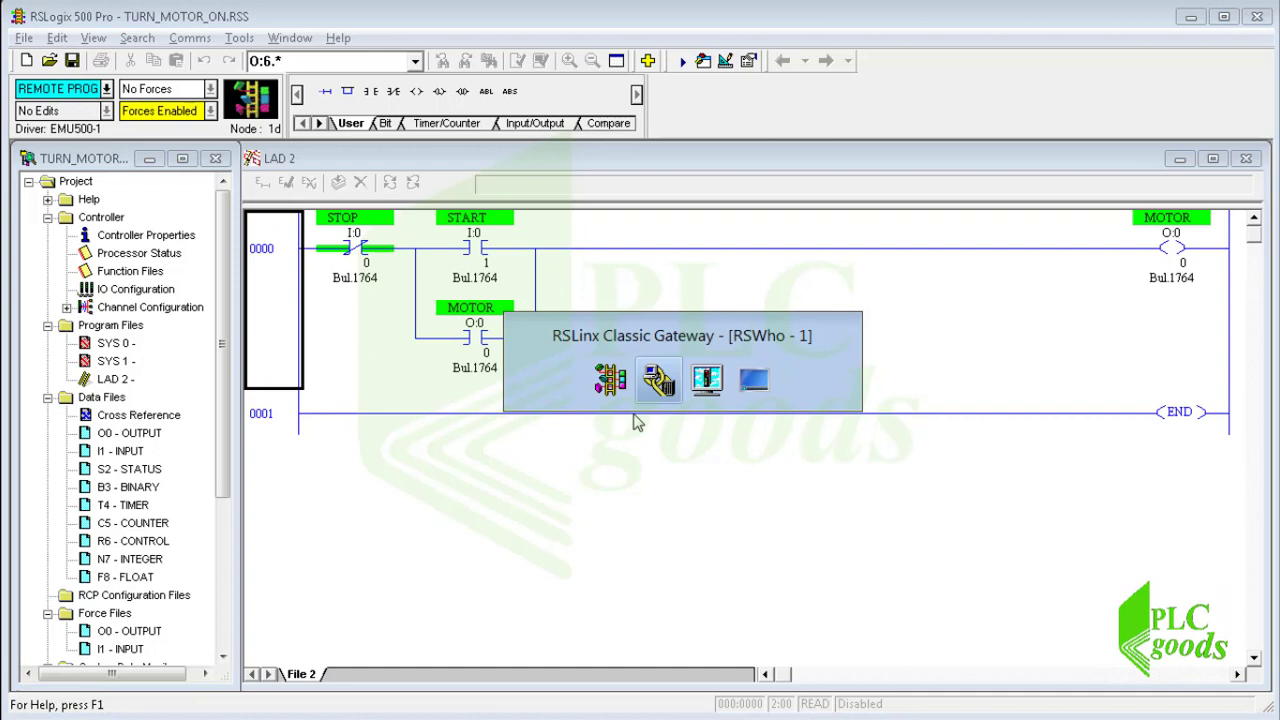
Switch to RSLogix Emulate 500 and put the emulated controller into Run.
key(alt+Tab)
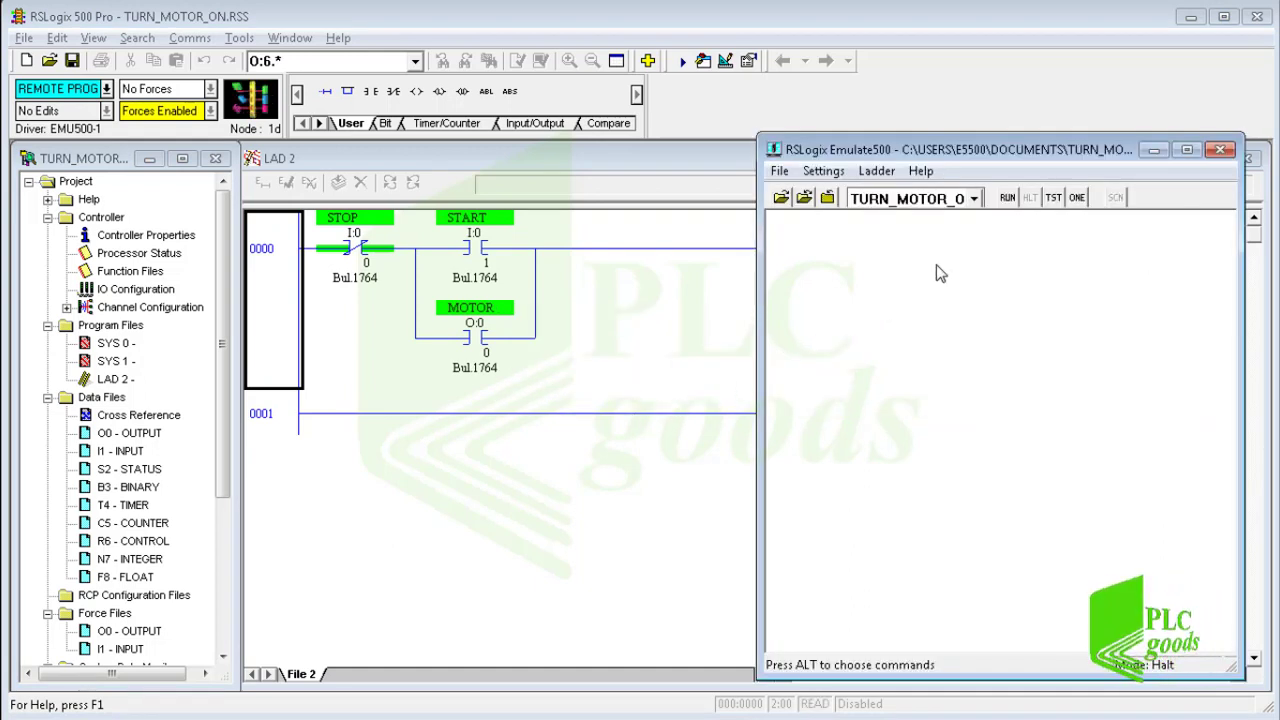
click(1007, 198)
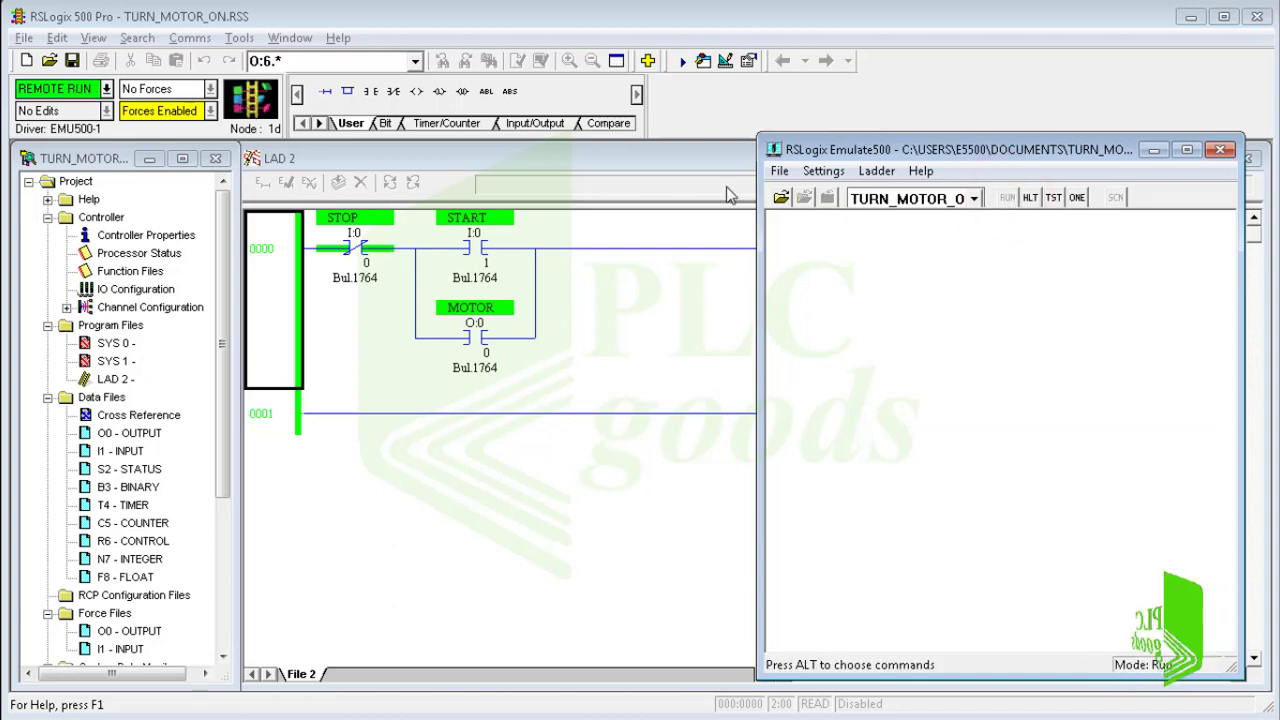
Toggle the START input I:0/1 on and back off to latch the MOTOR output.
click(629, 298)
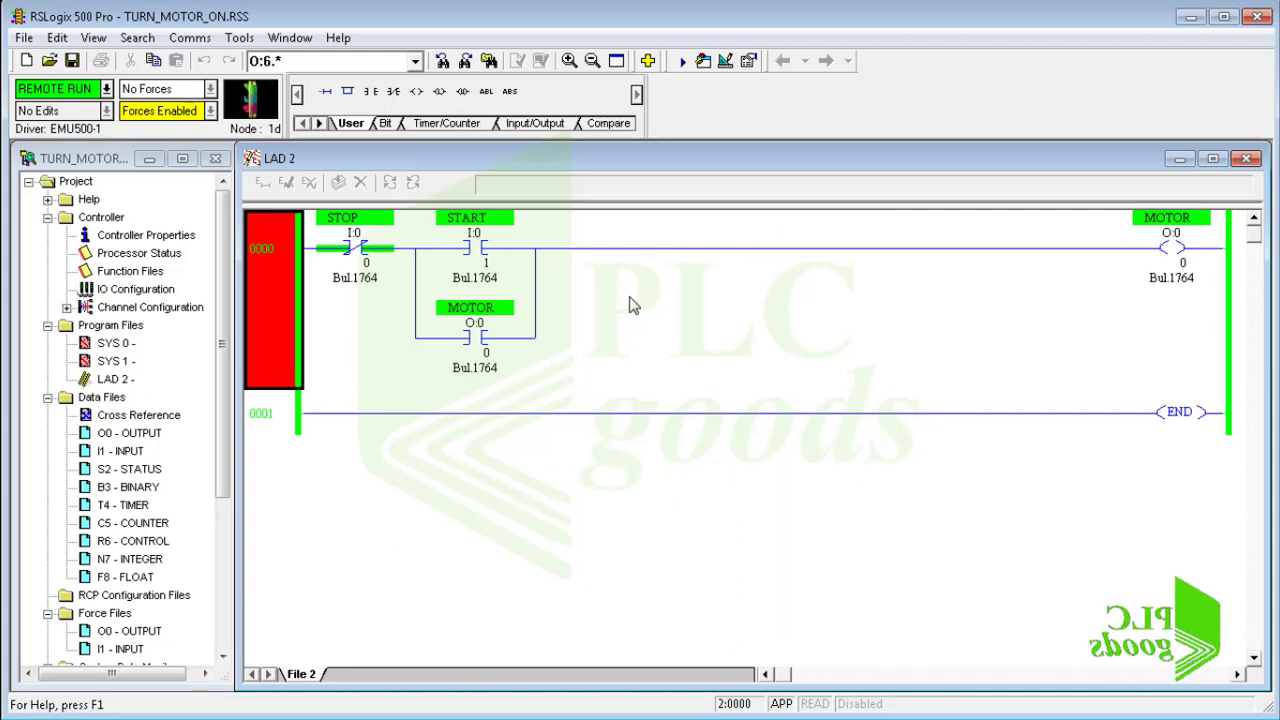
right_click(479, 260)
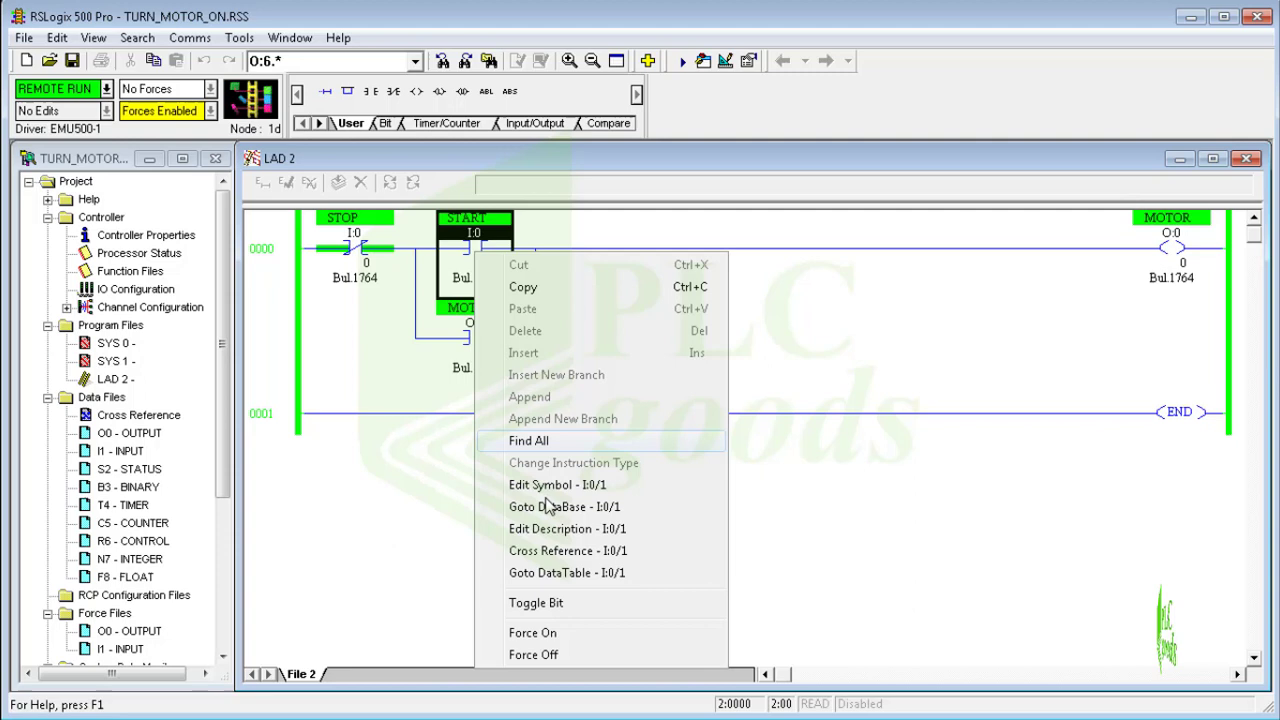
click(544, 608)
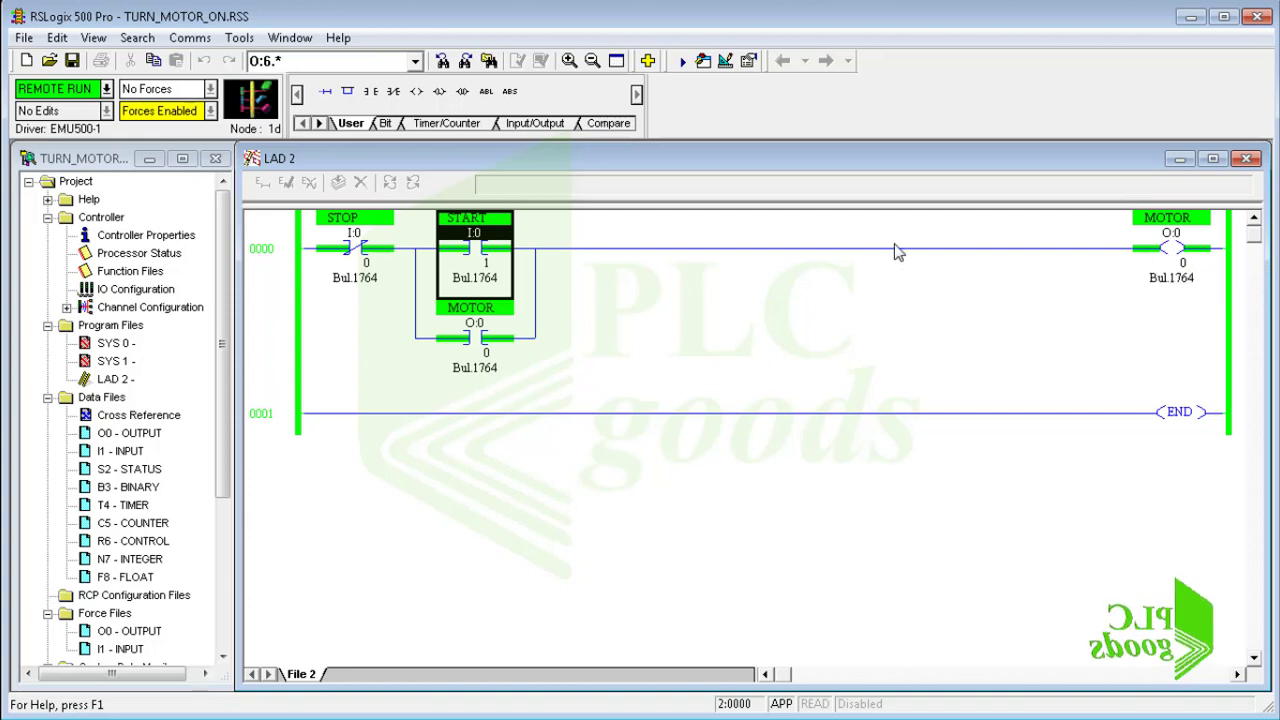
right_click(494, 254)
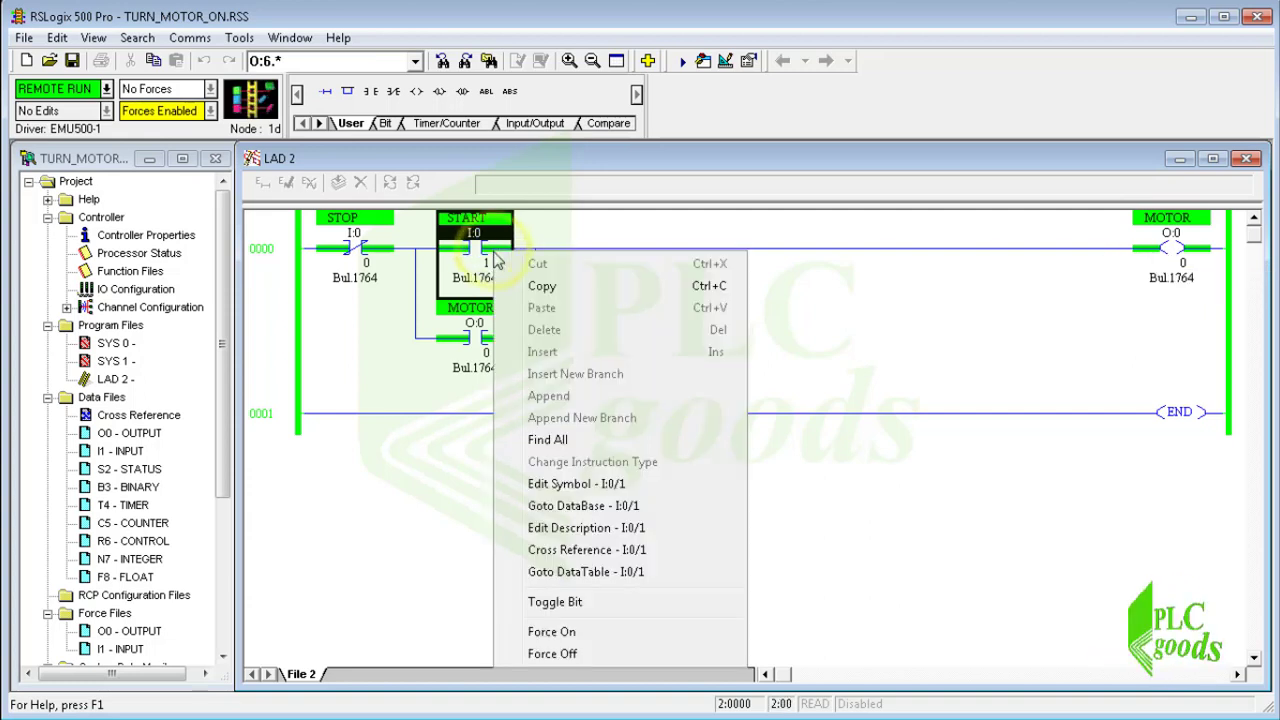
click(560, 602)
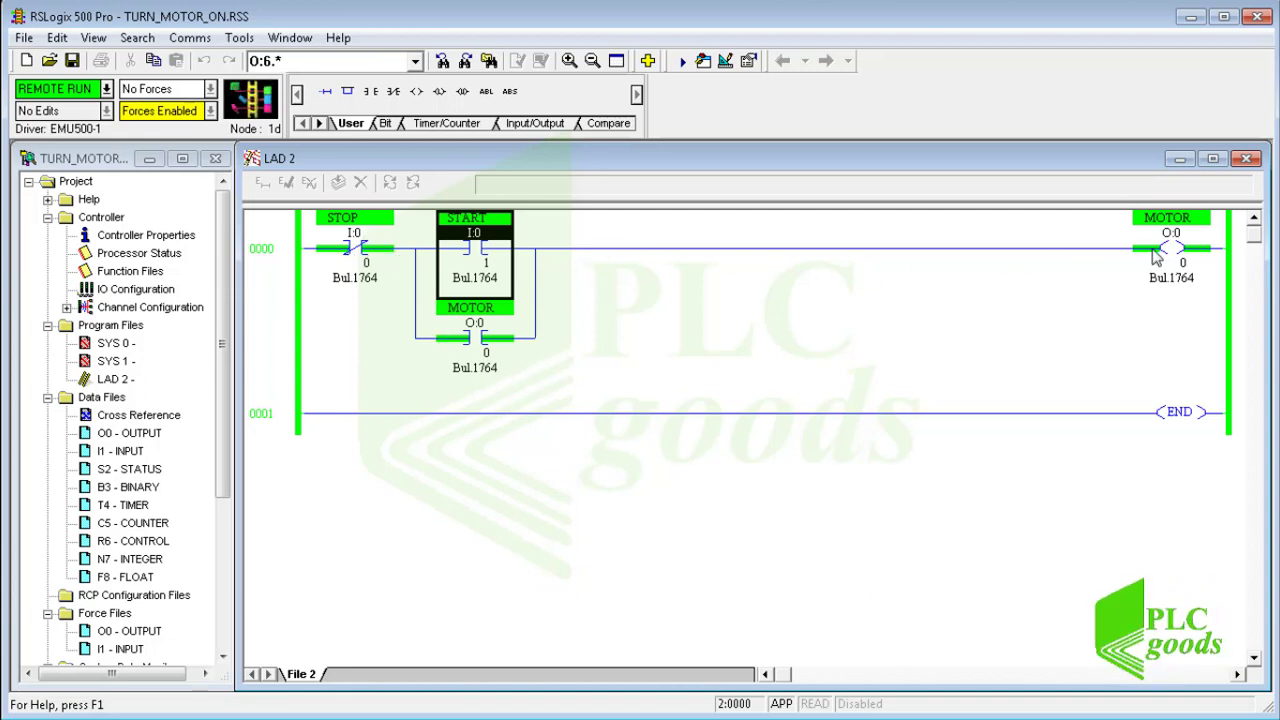
Toggle the STOP input I:0/0 on and back off so MOTOR drops out.
click(355, 250)
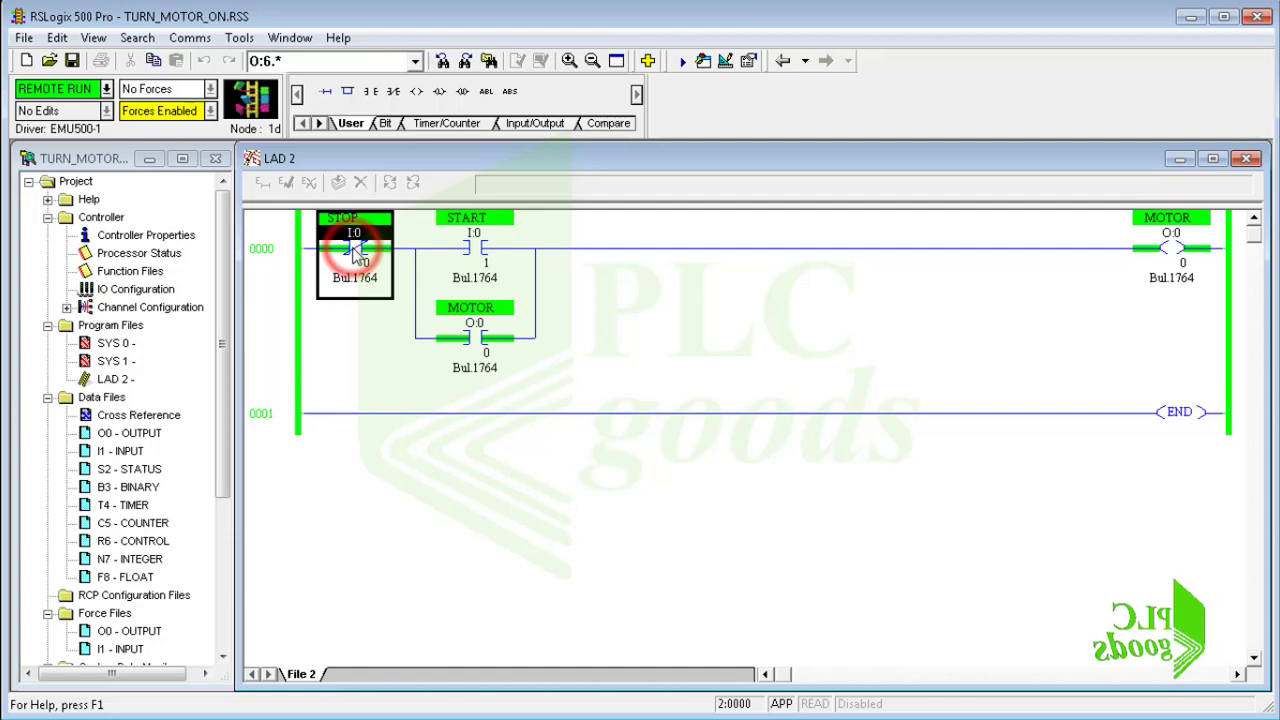
right_click(355, 250)
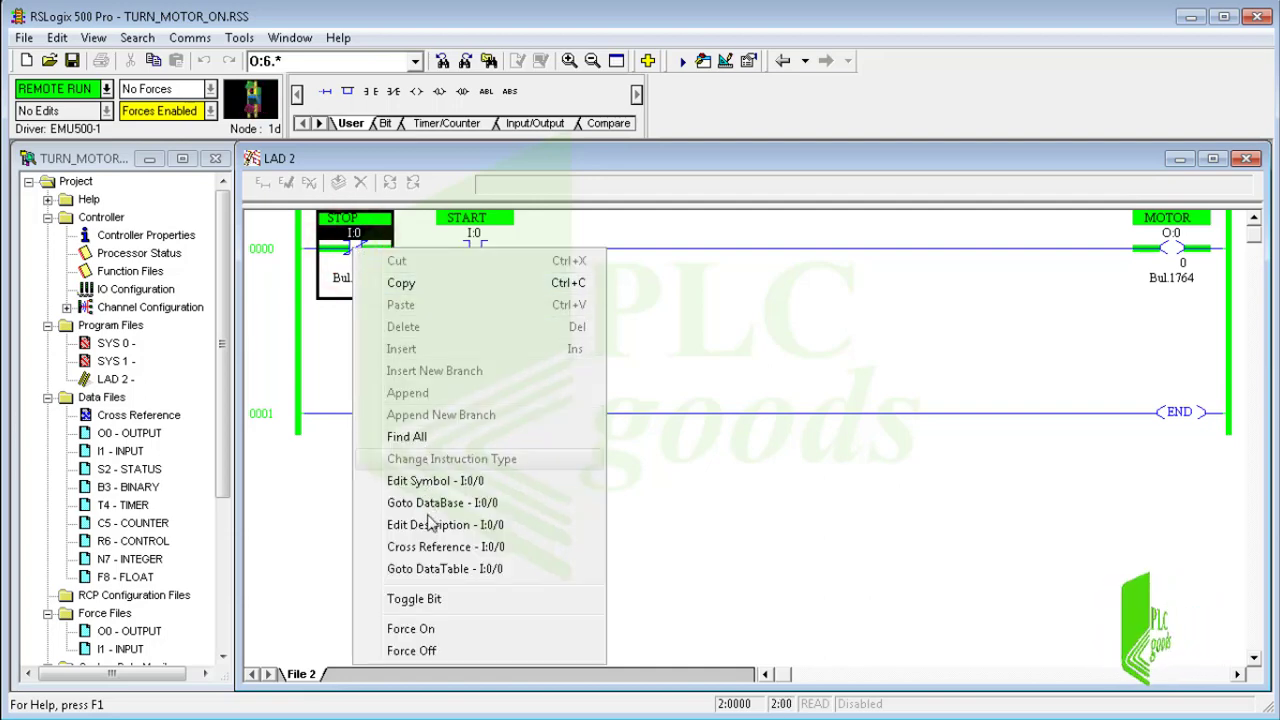
click(423, 600)
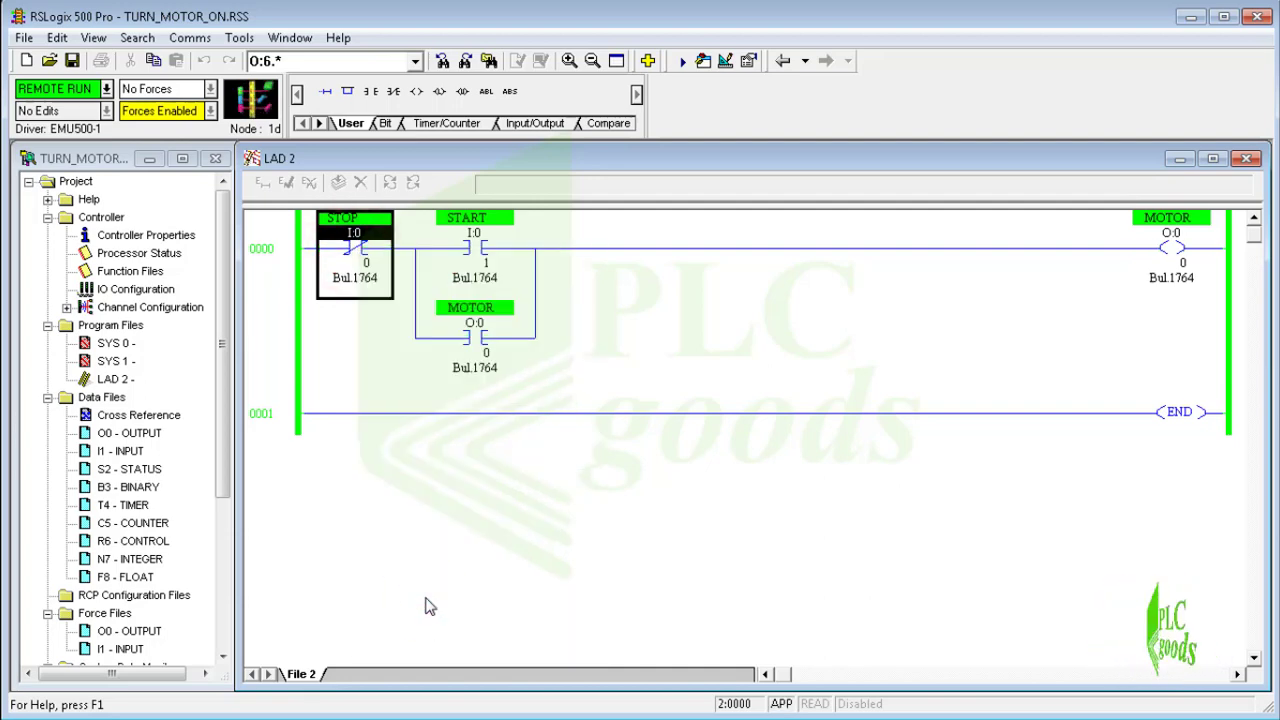
click(348, 232)
right_click(348, 232)
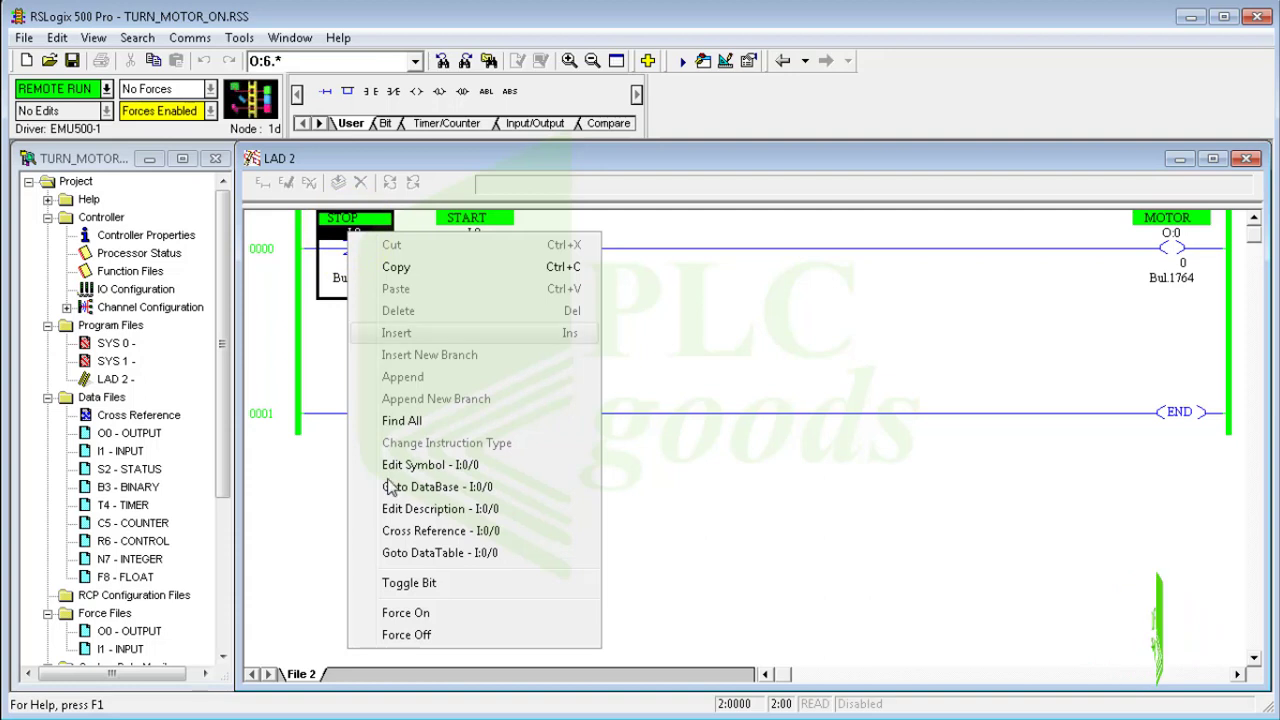
click(389, 582)
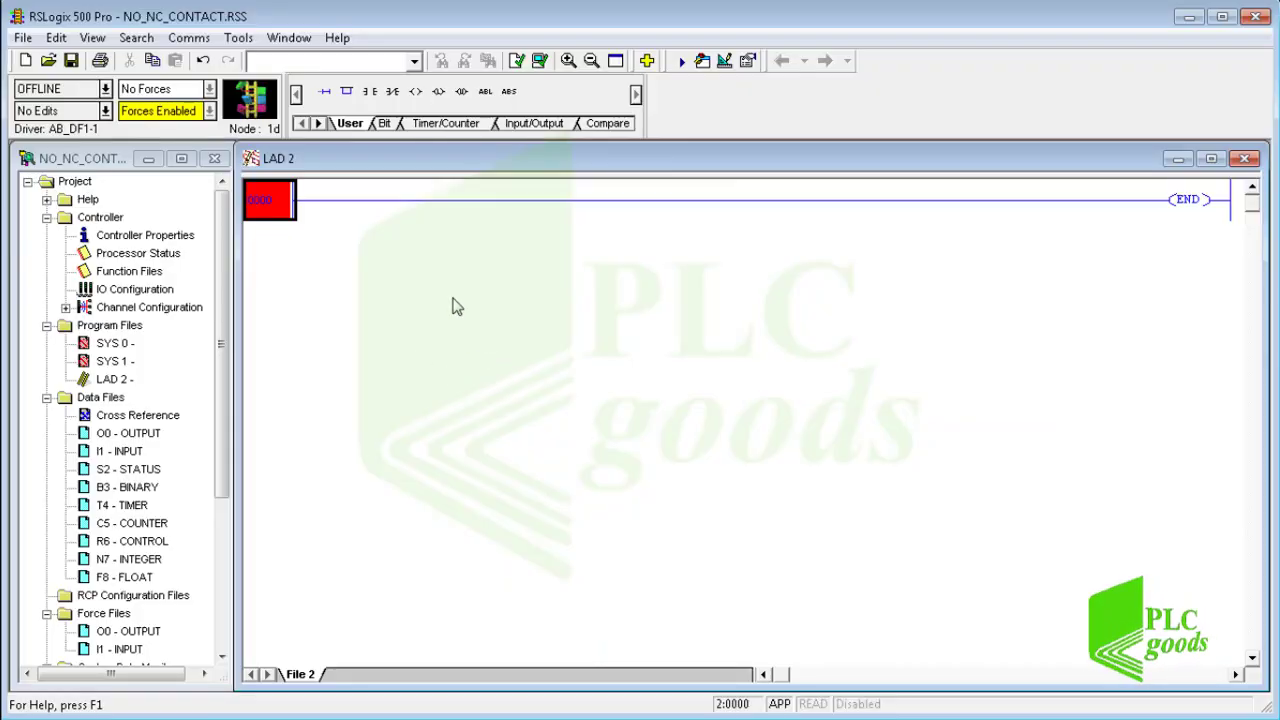
Add rung 0000 with an XIC contact and coil, and rung 0001 with an XIO contact and coil.
click(324, 91)
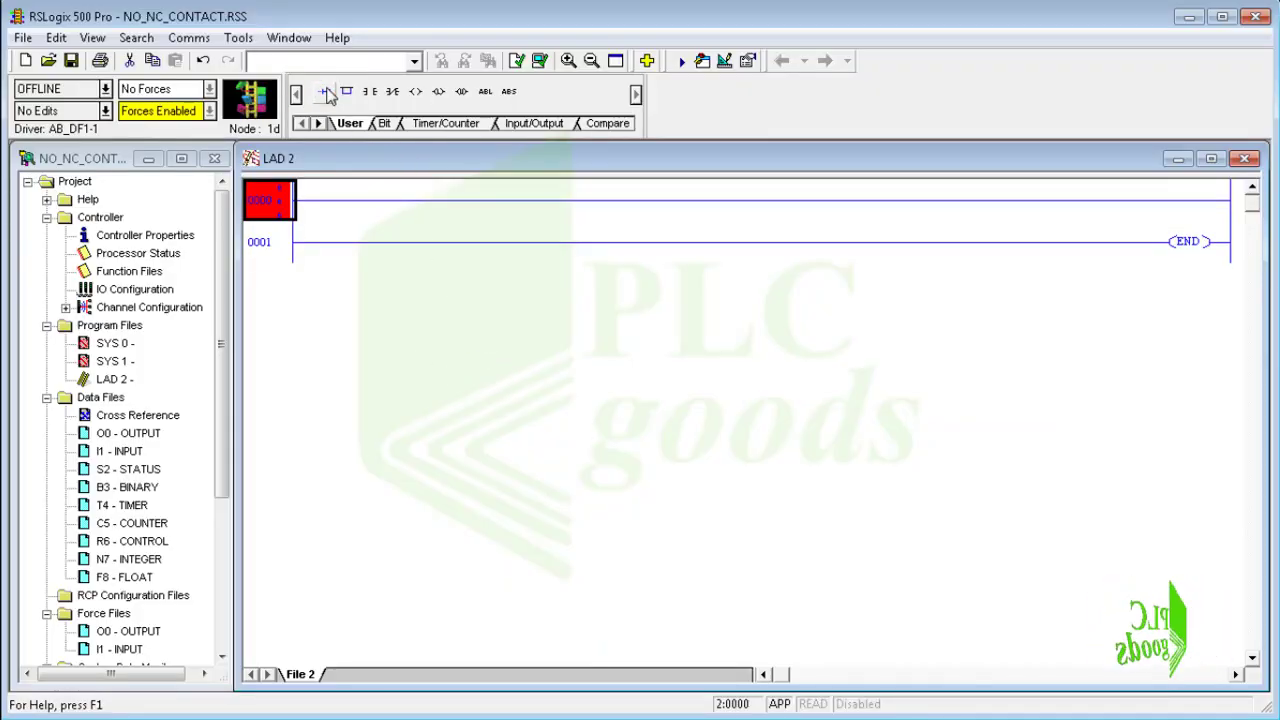
click(369, 92)
click(415, 91)
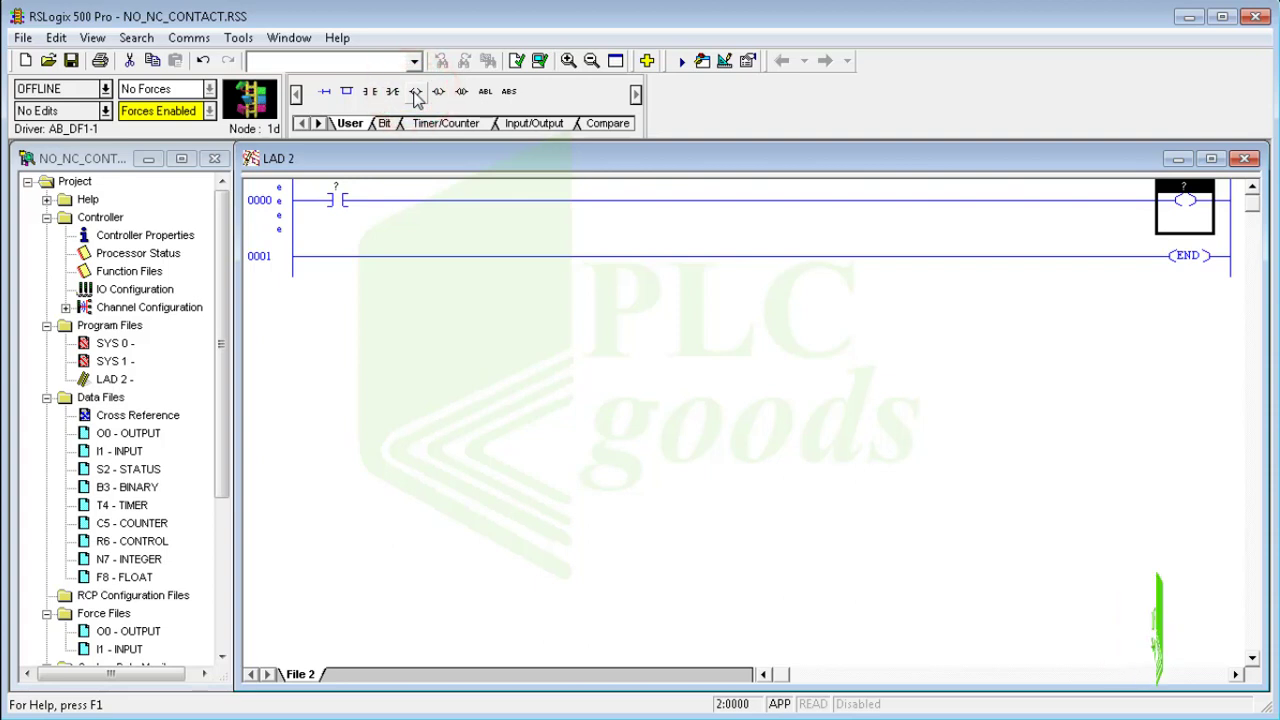
click(325, 93)
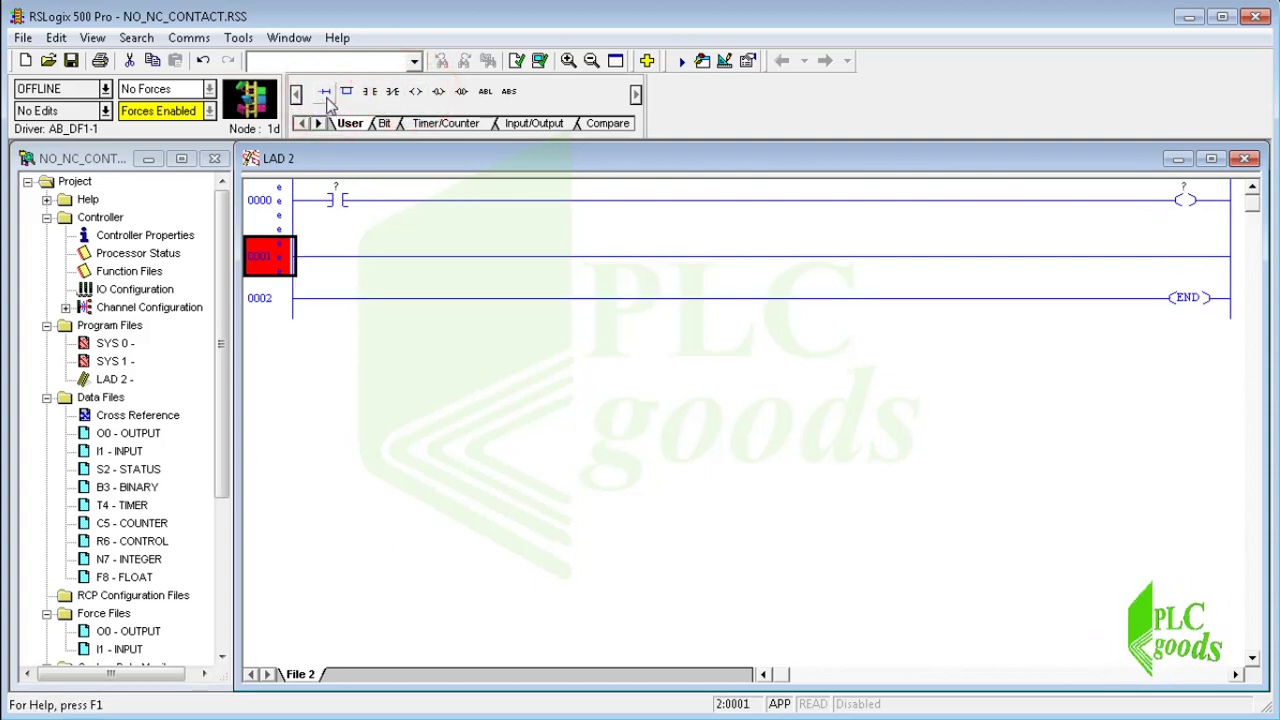
click(393, 92)
click(416, 91)
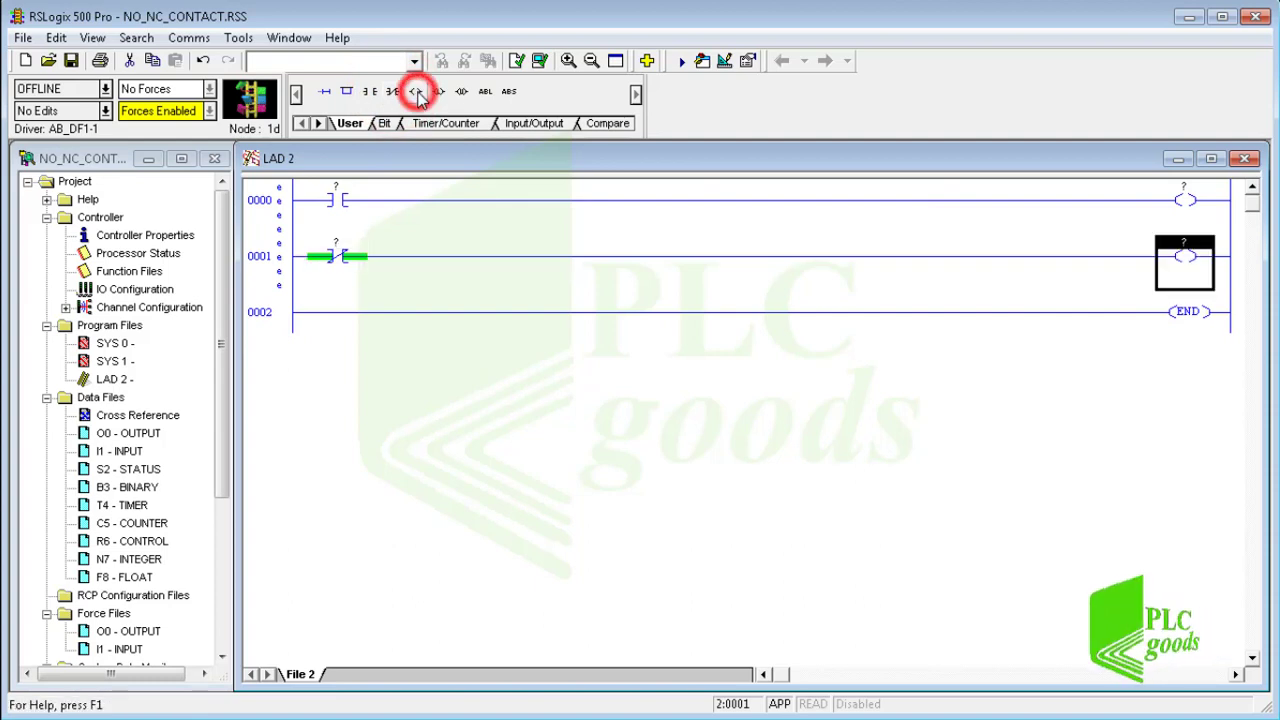
click(338, 198)
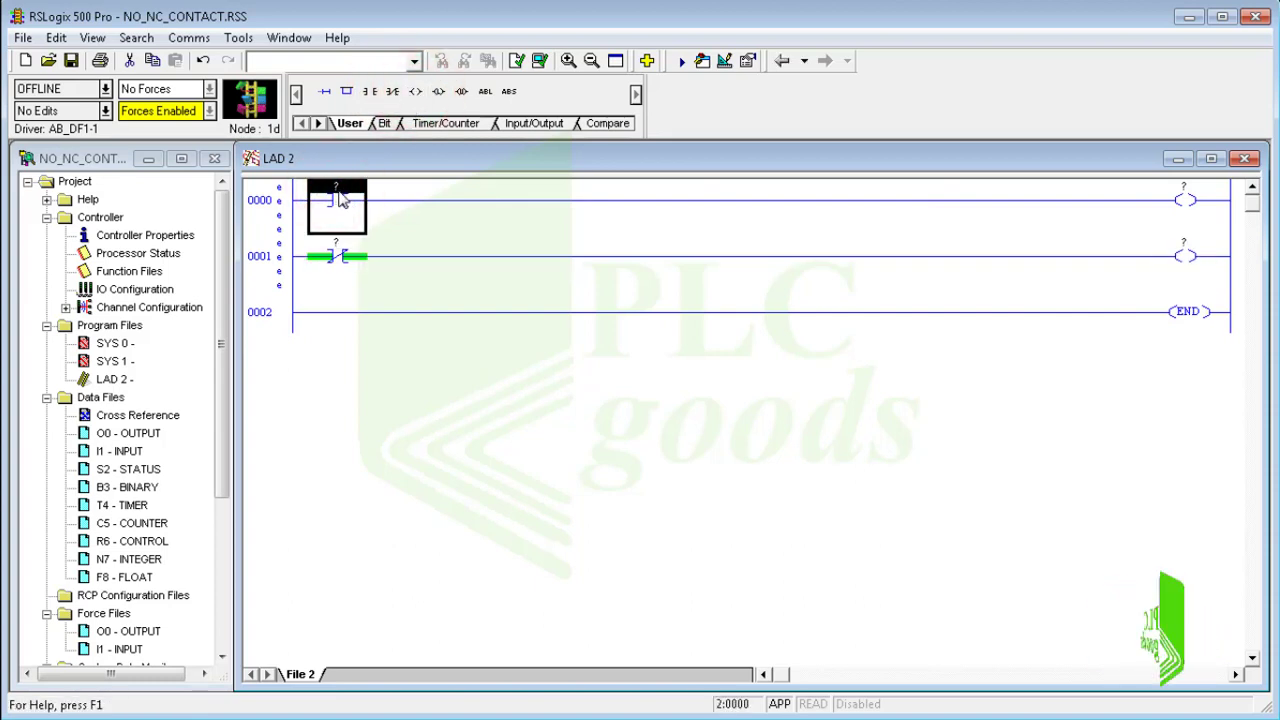
Drag inputs I:0/0 (S_1) and I:0/1 (S_2) from the I1 table onto the two contacts.
double_click(123, 451)
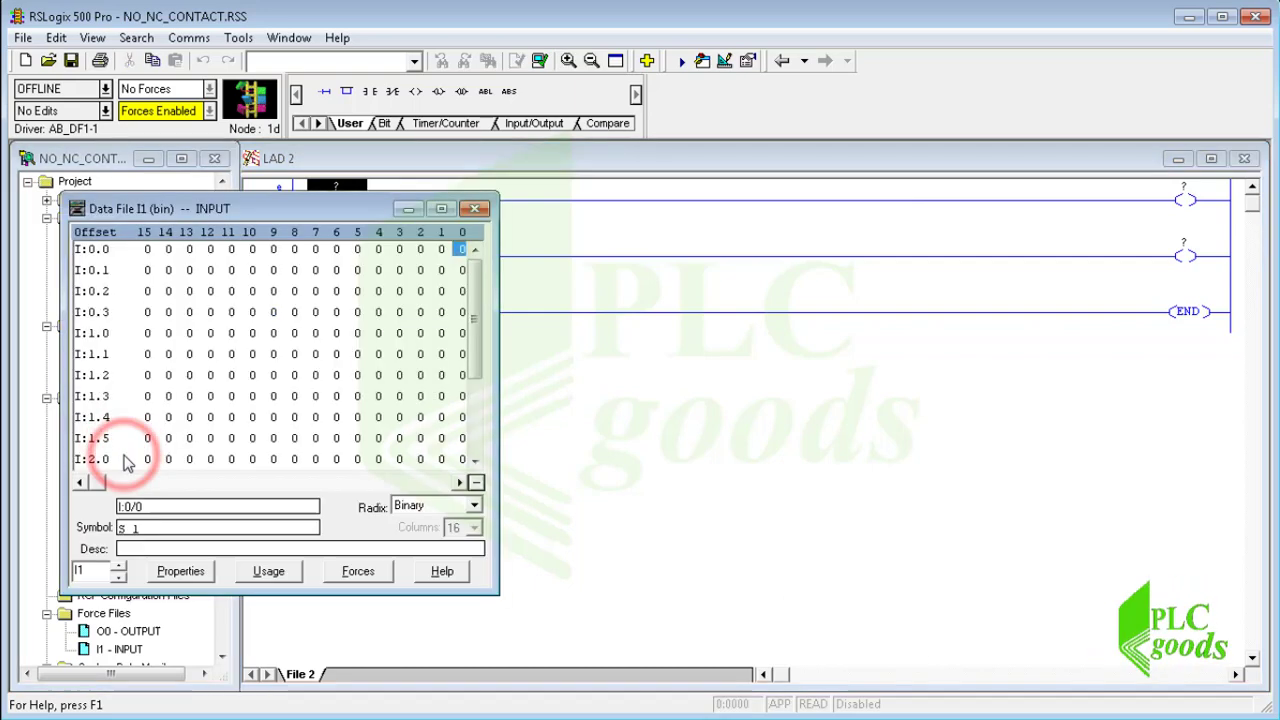
drag(343, 212, 351, 303)
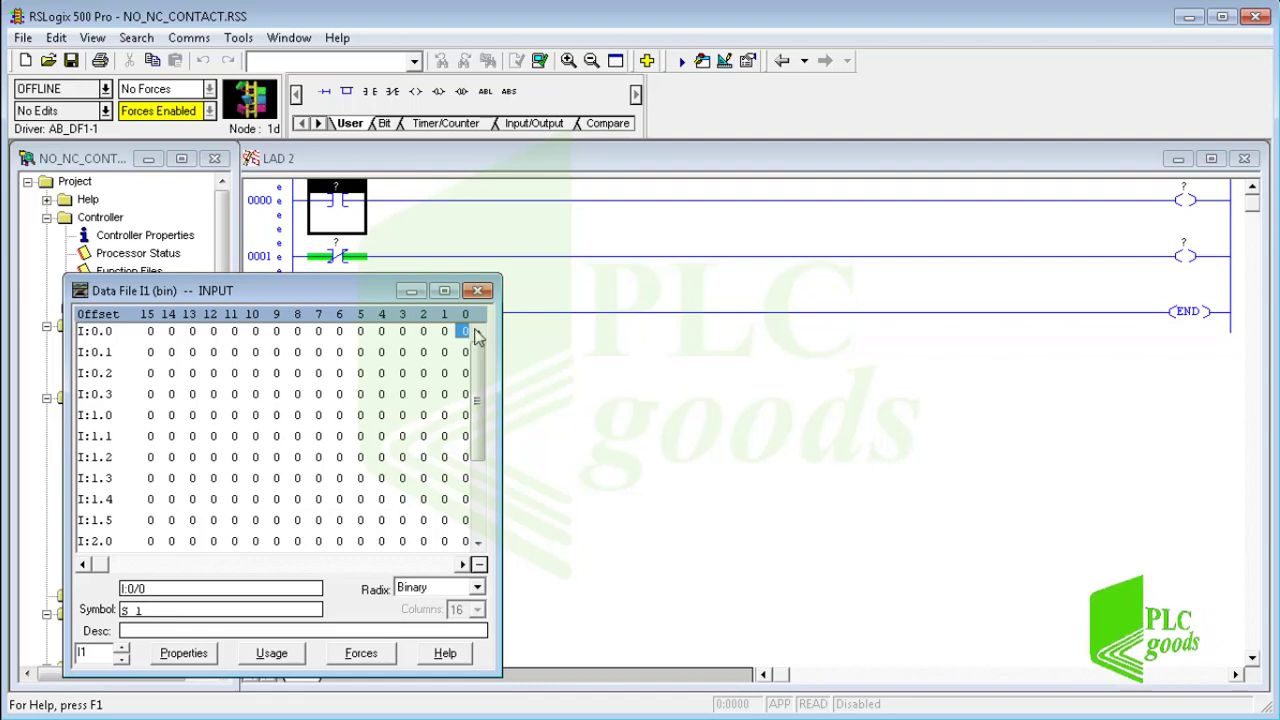
drag(465, 331, 370, 197)
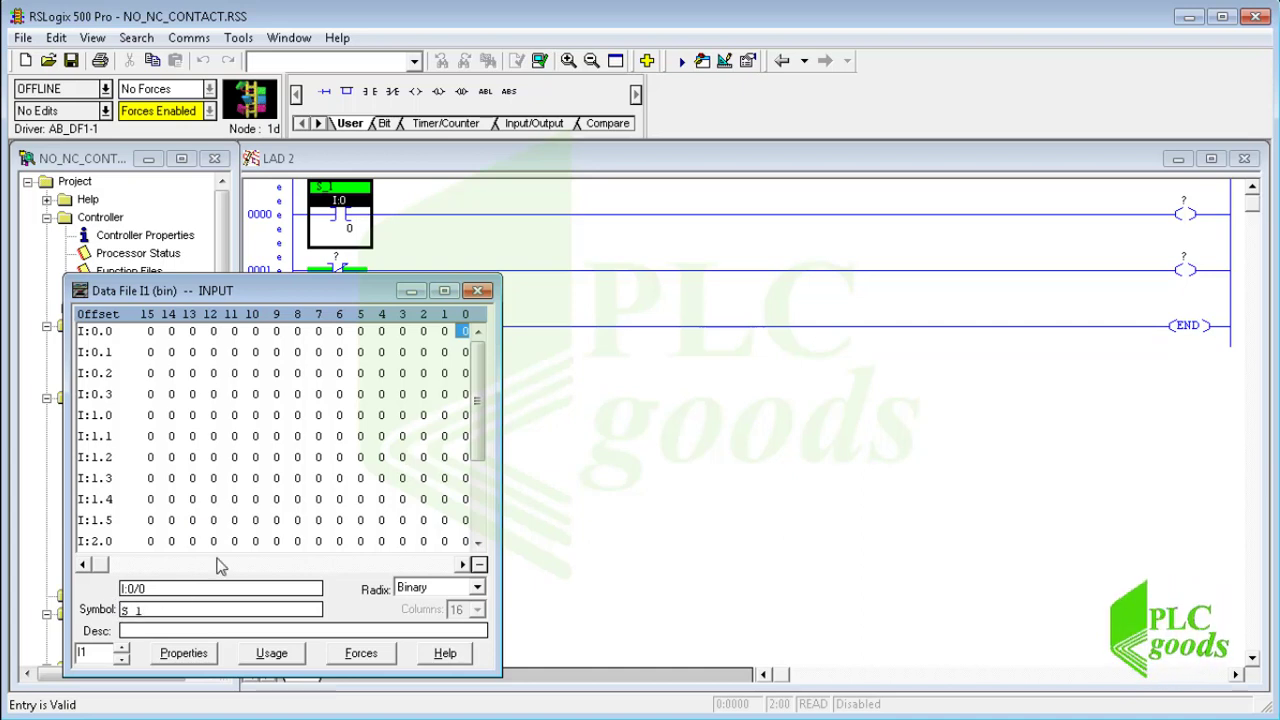
drag(444, 332, 375, 306)
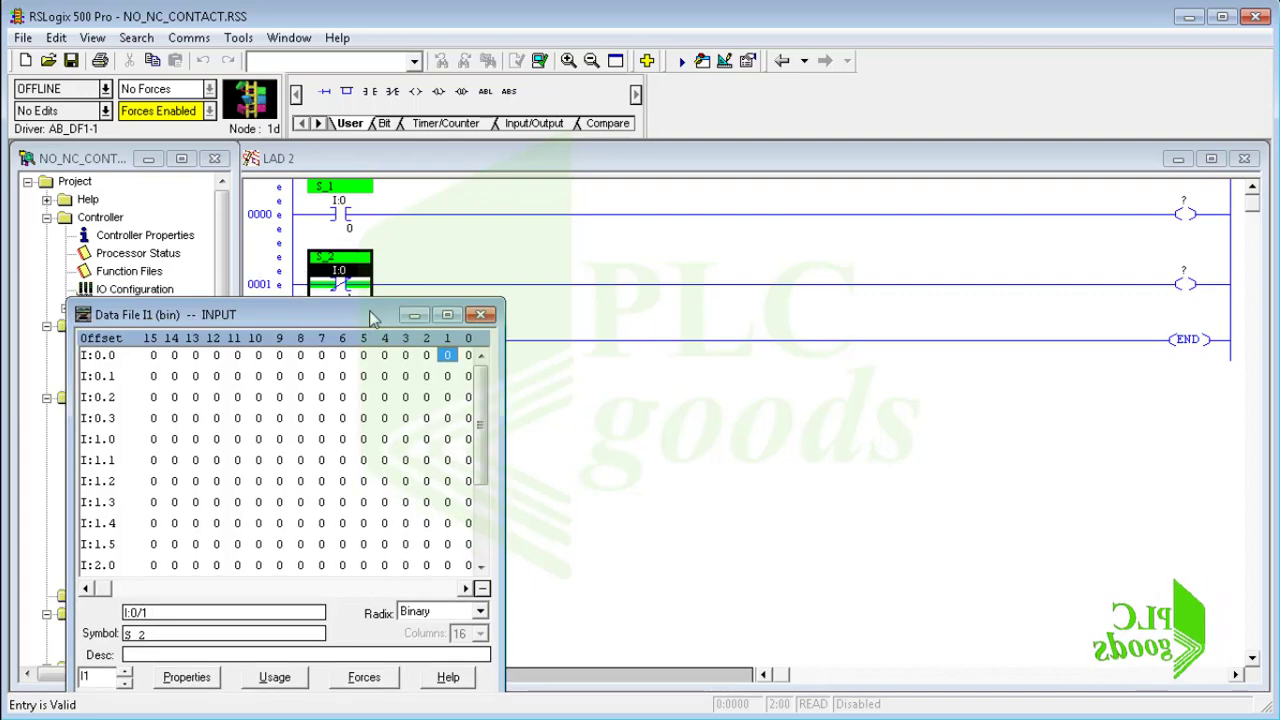
click(480, 315)
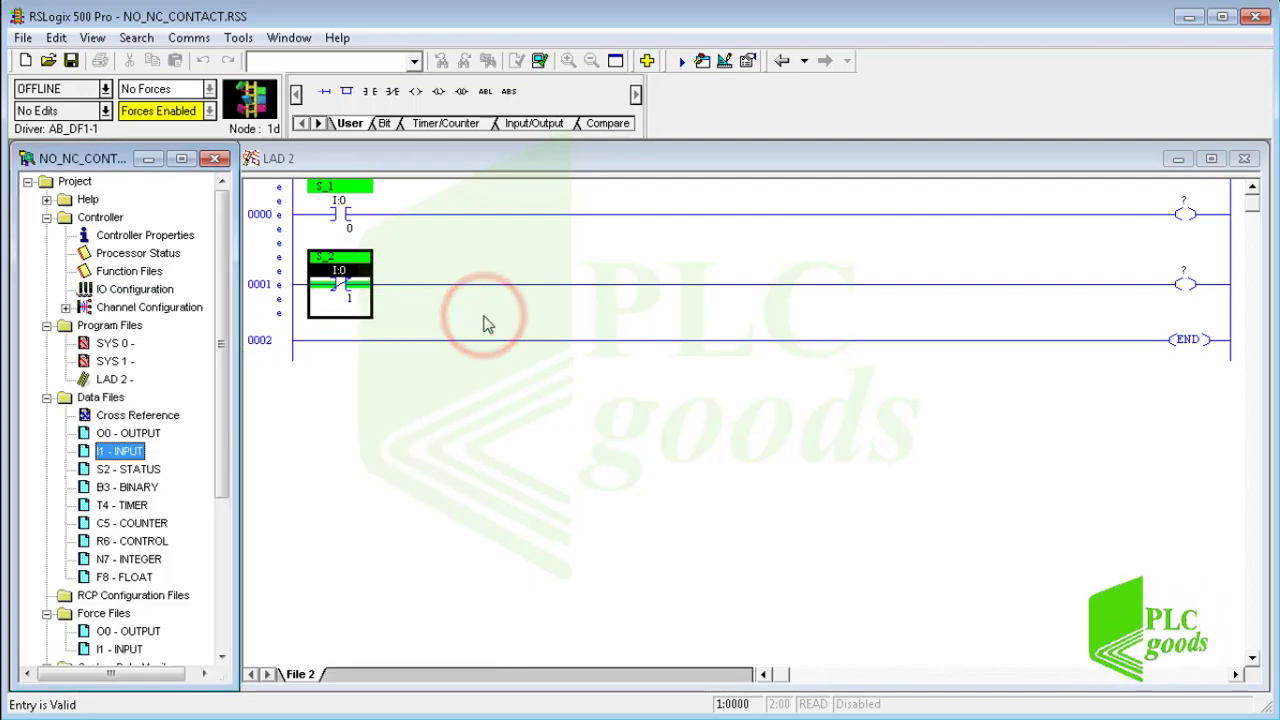
Drag outputs O:0/0 (H1) and O:0/1 (H2) from the O0 table onto the rung 0000 and 0001 coils.
double_click(135, 433)
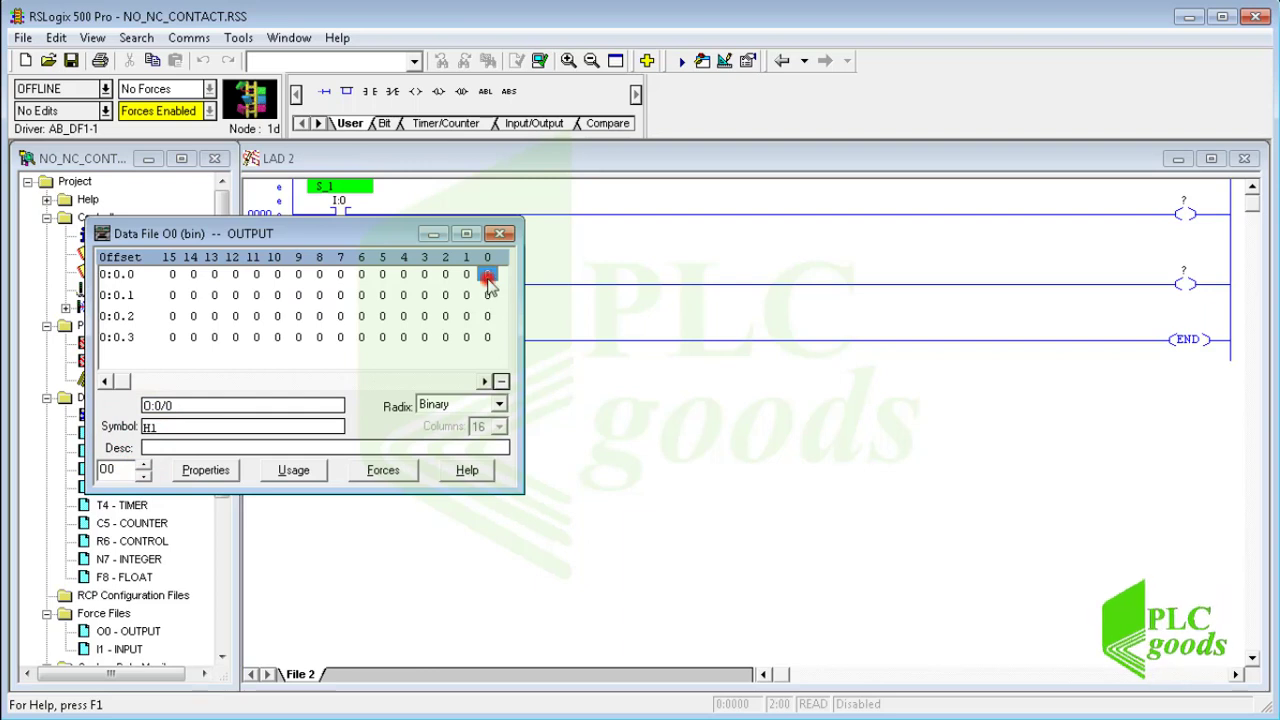
click(487, 276)
click(153, 431)
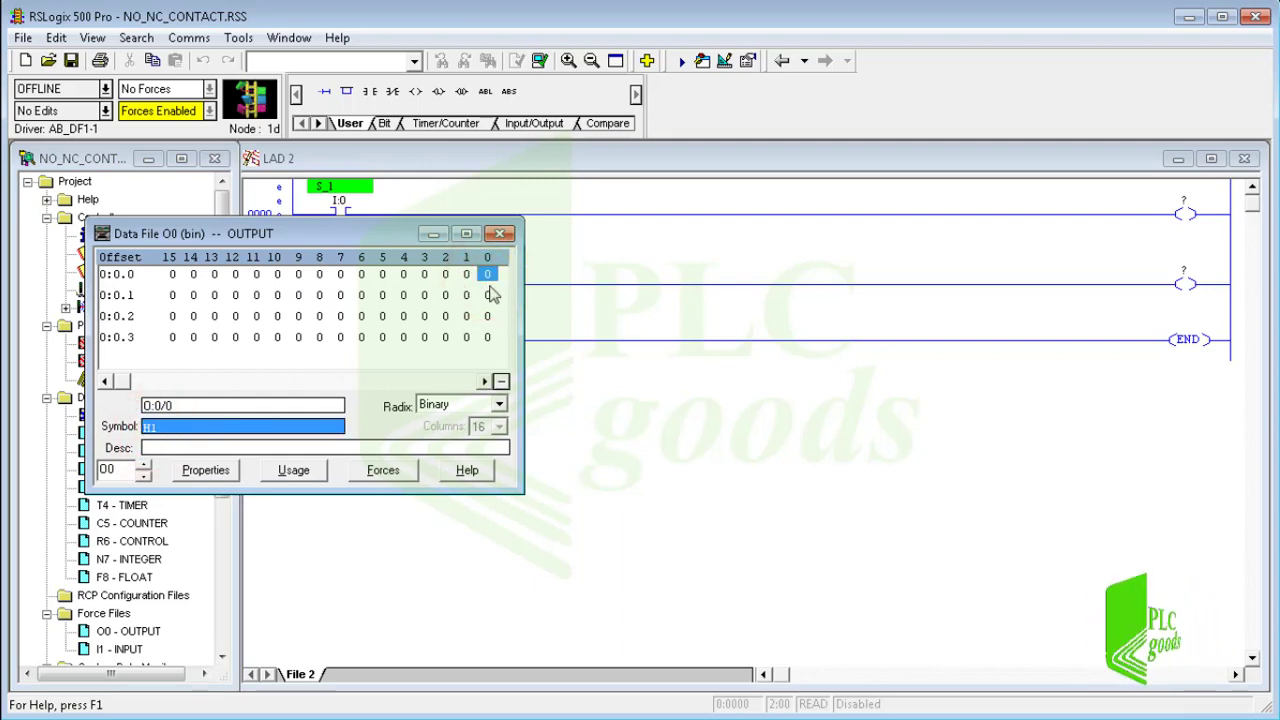
drag(487, 276, 1215, 207)
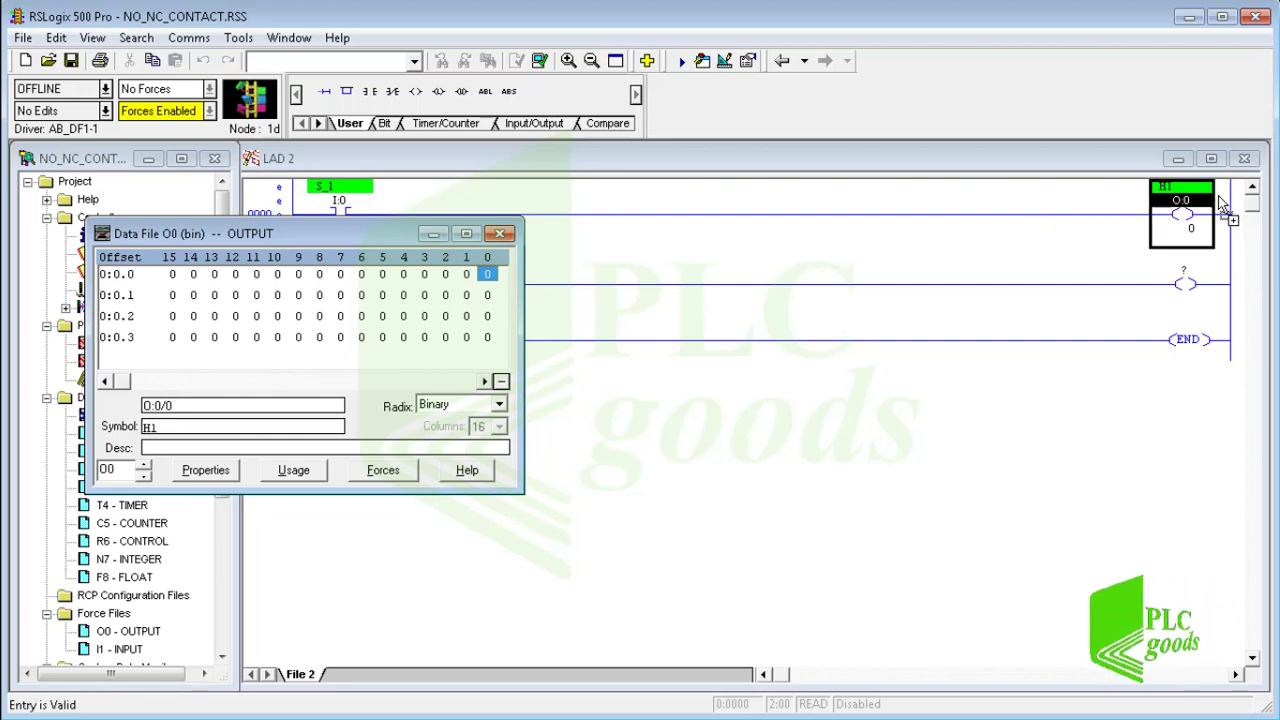
click(466, 275)
double_click(145, 428)
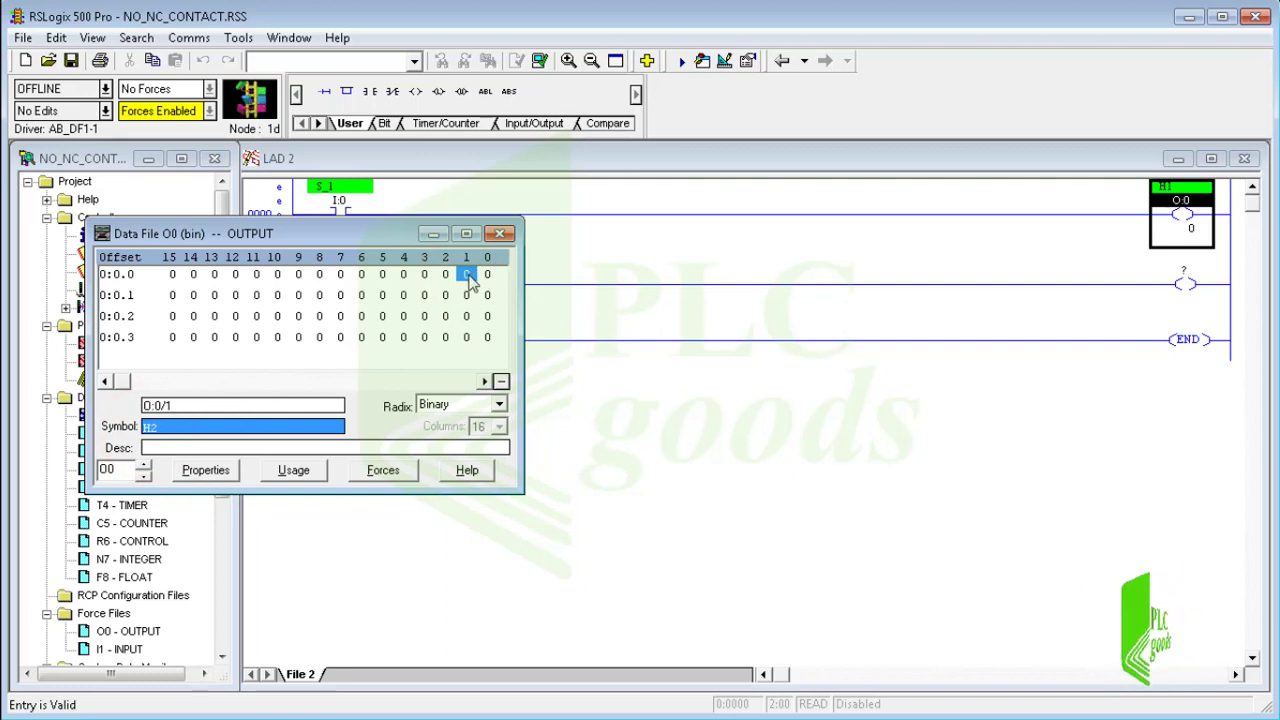
drag(466, 275, 1220, 272)
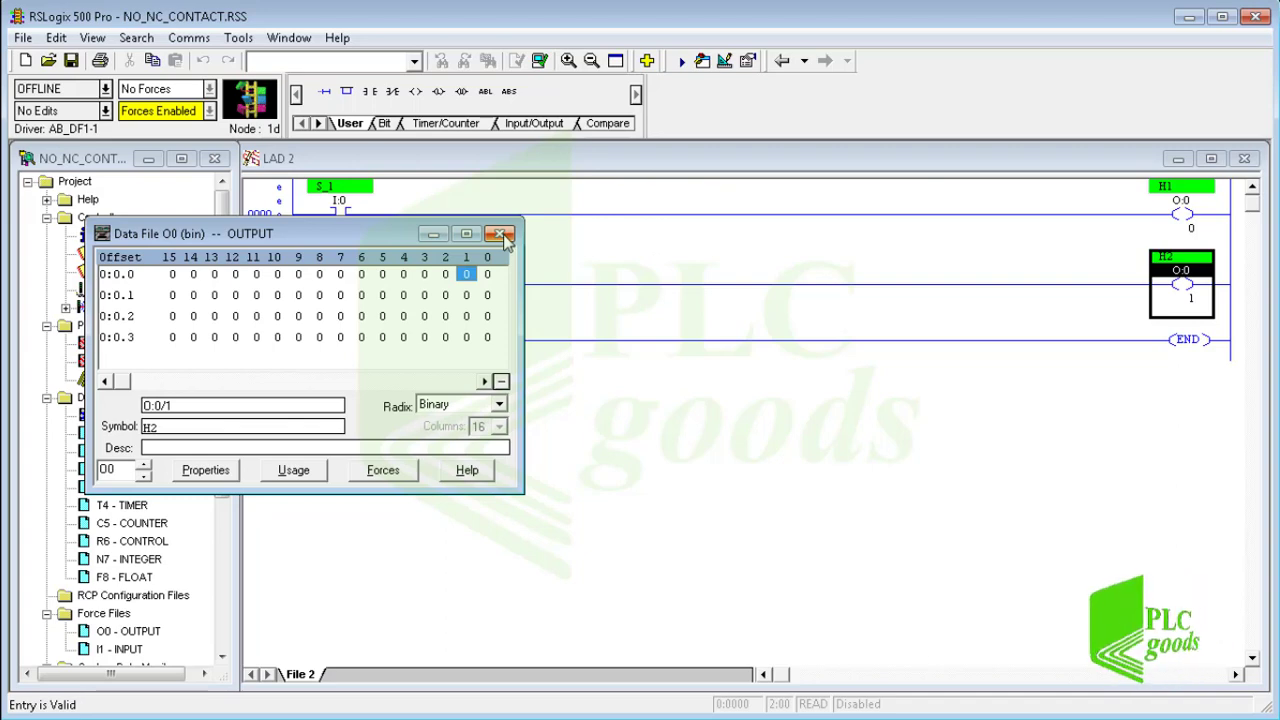
Reposition the O0 output table and open a resized I1 input table beside it.
drag(380, 235, 1084, 400)
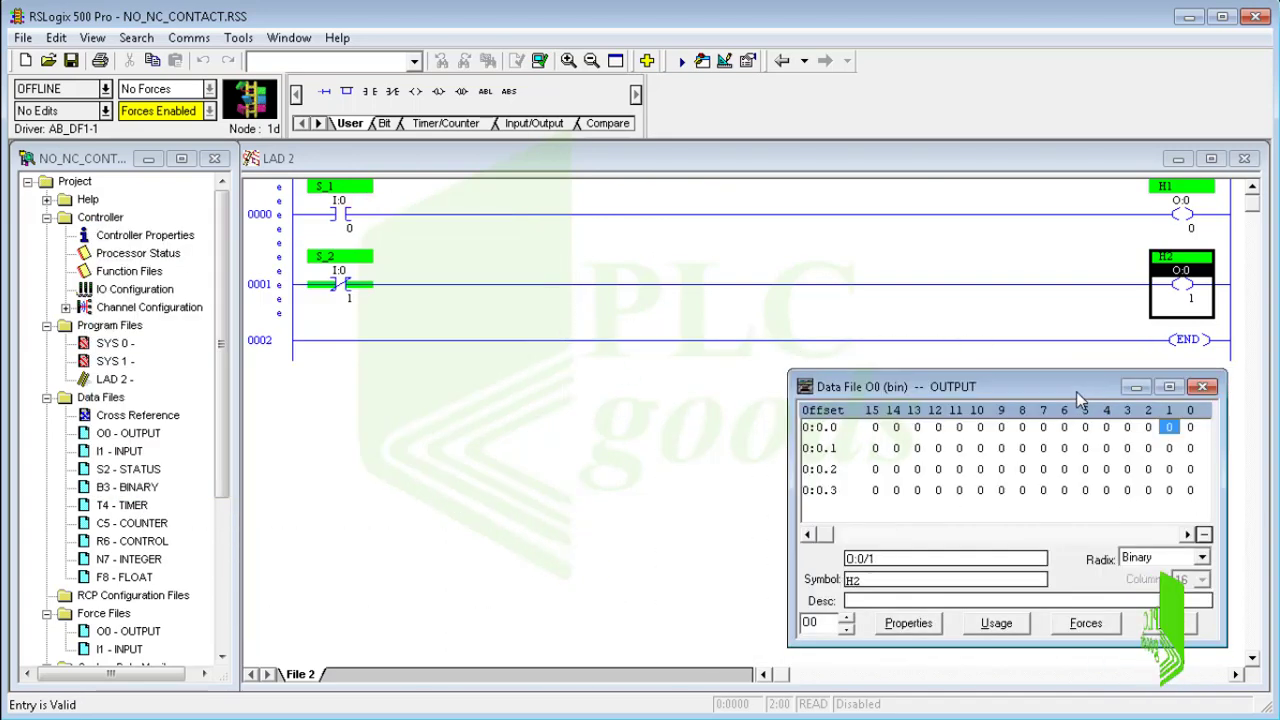
double_click(122, 451)
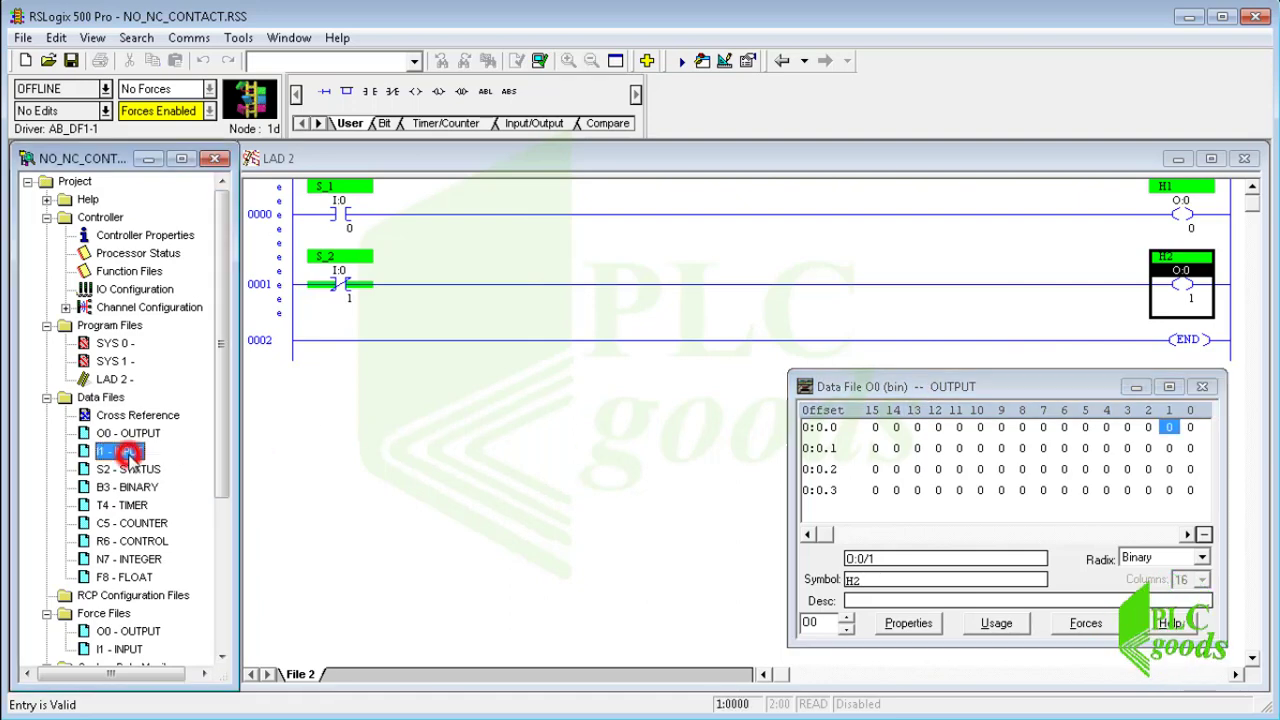
drag(330, 245, 549, 380)
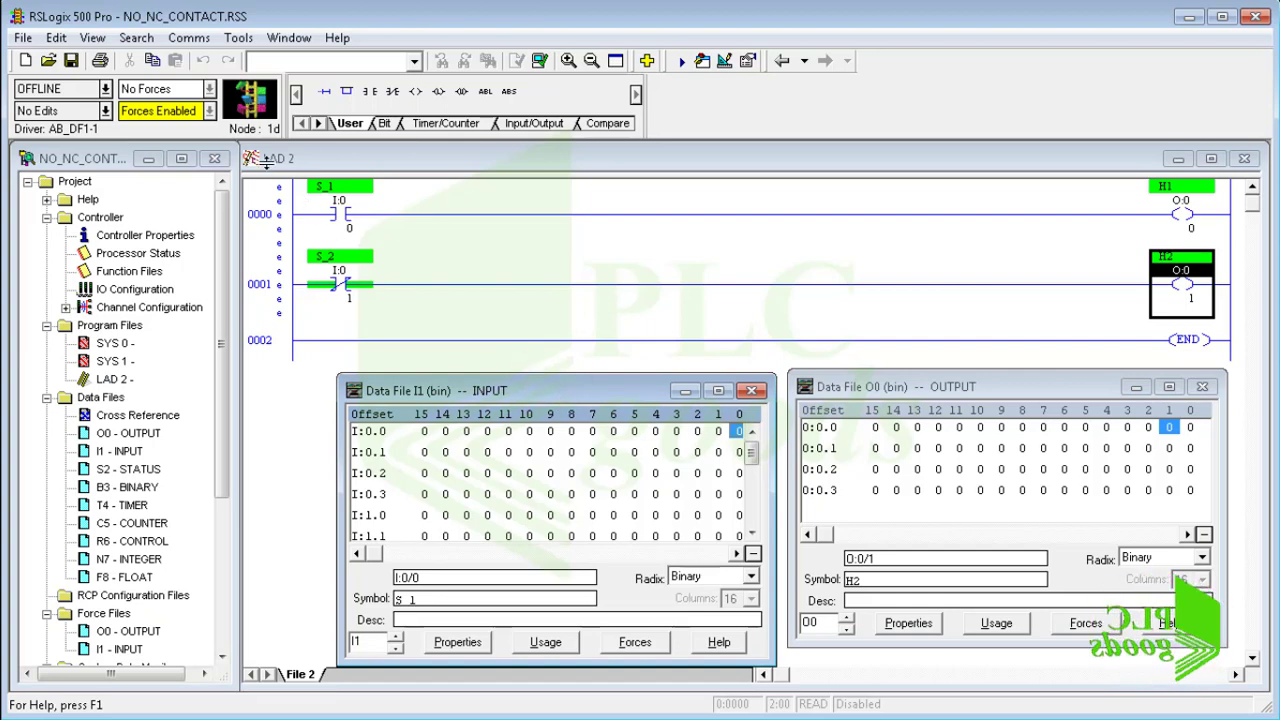
In System Comms, select the node 01 MicroLogix 1500 under AB_DF1-1 and start the download.
click(192, 38)
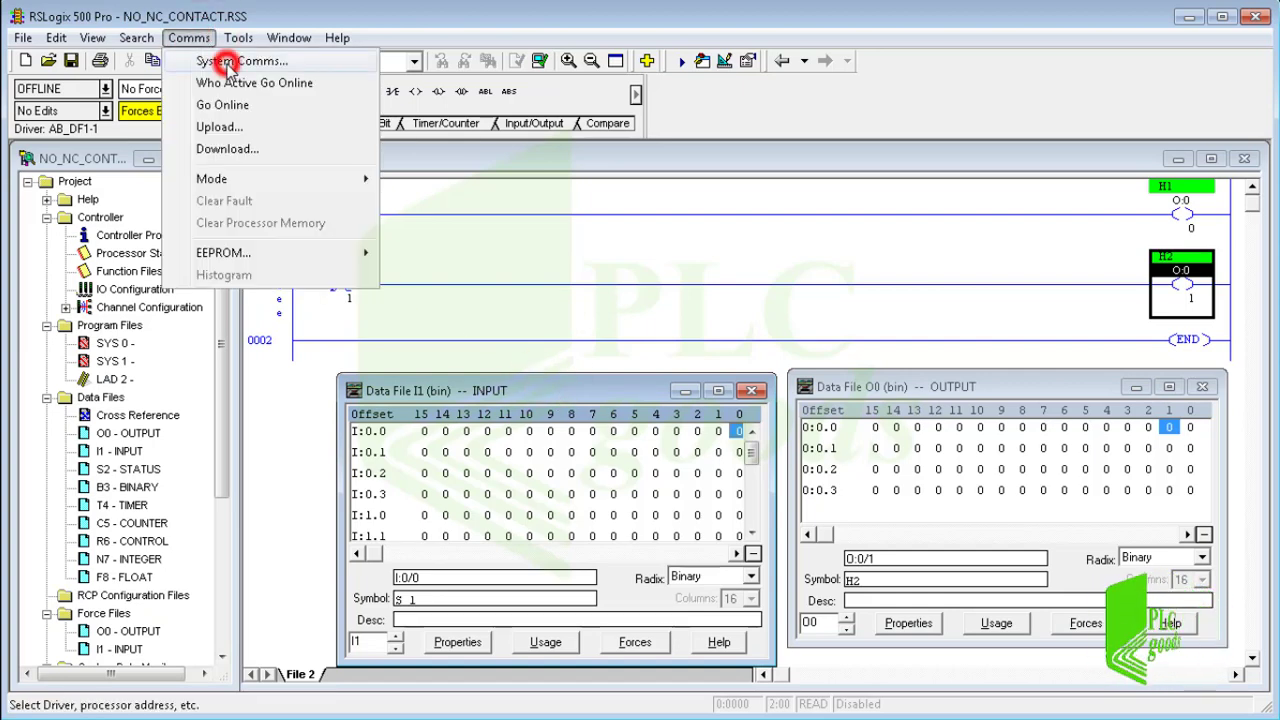
click(205, 61)
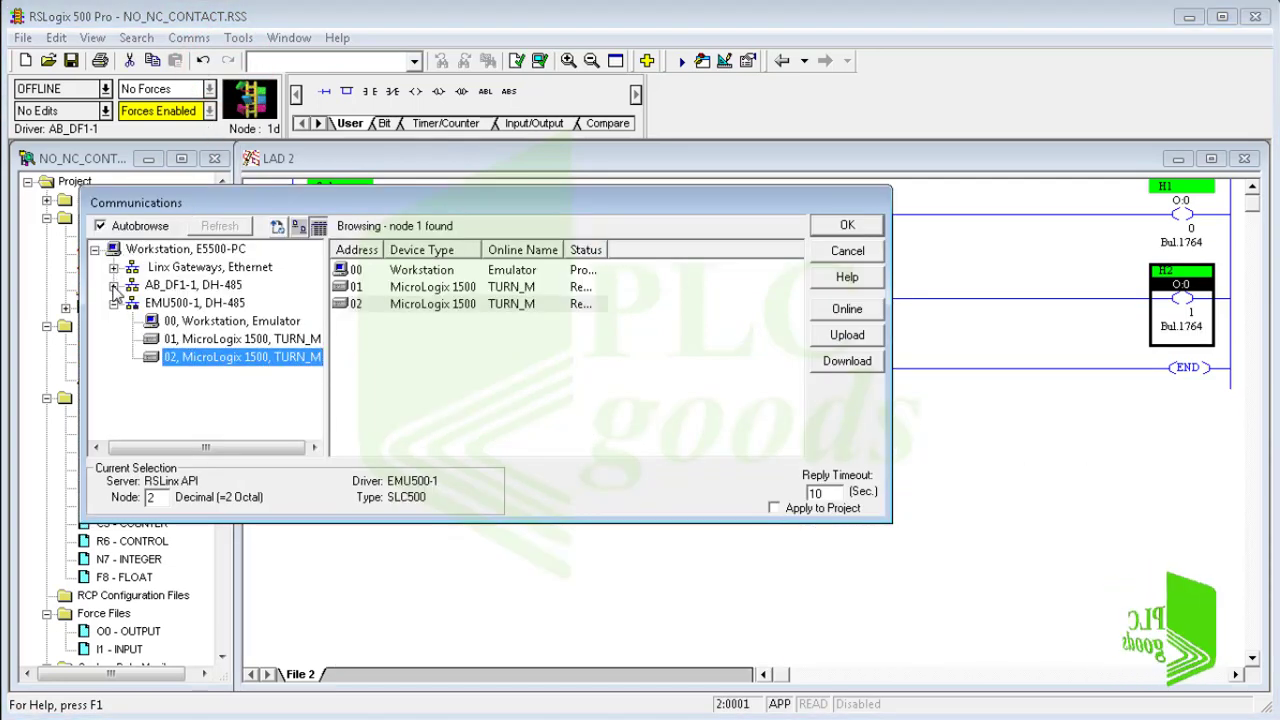
click(115, 288)
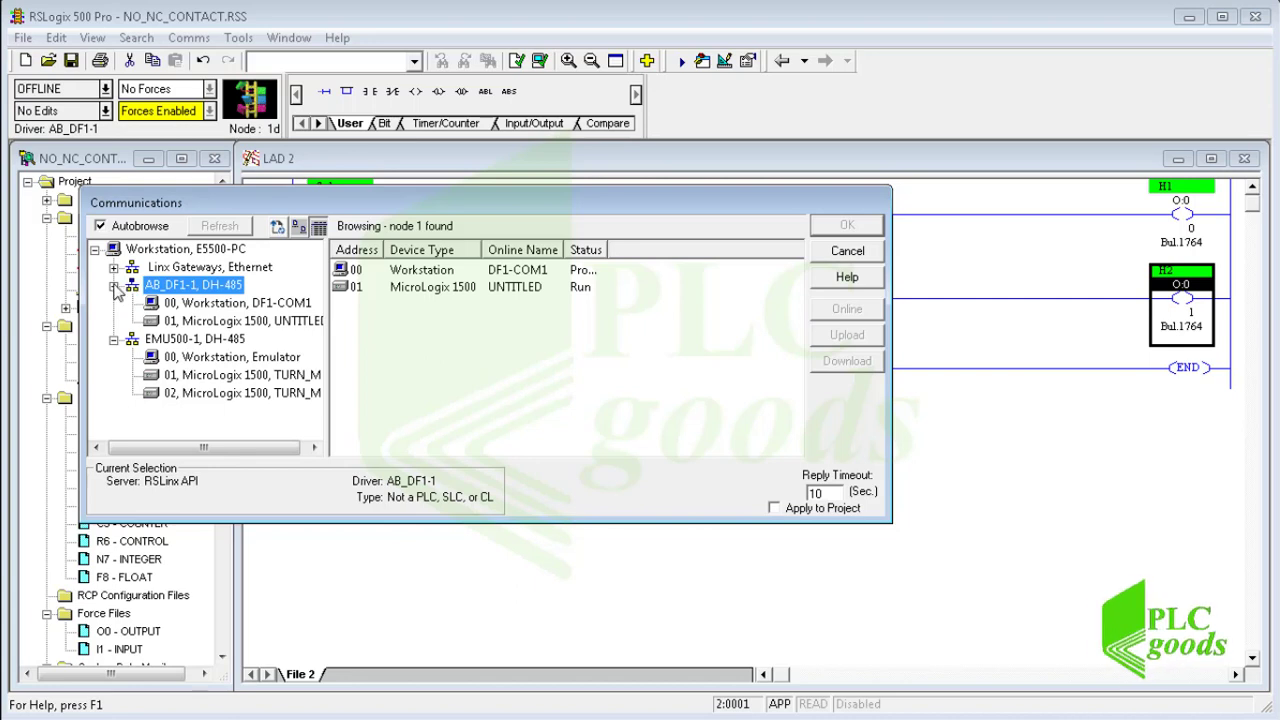
click(114, 287)
click(175, 303)
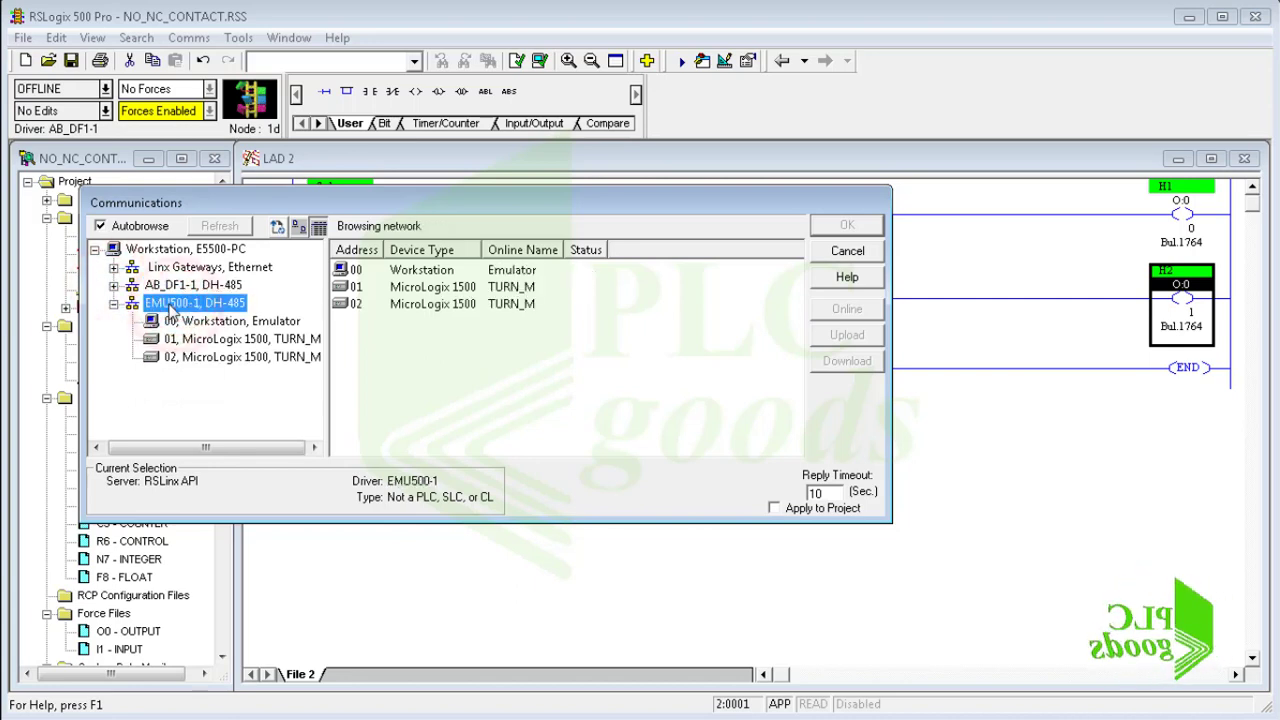
click(168, 286)
click(114, 286)
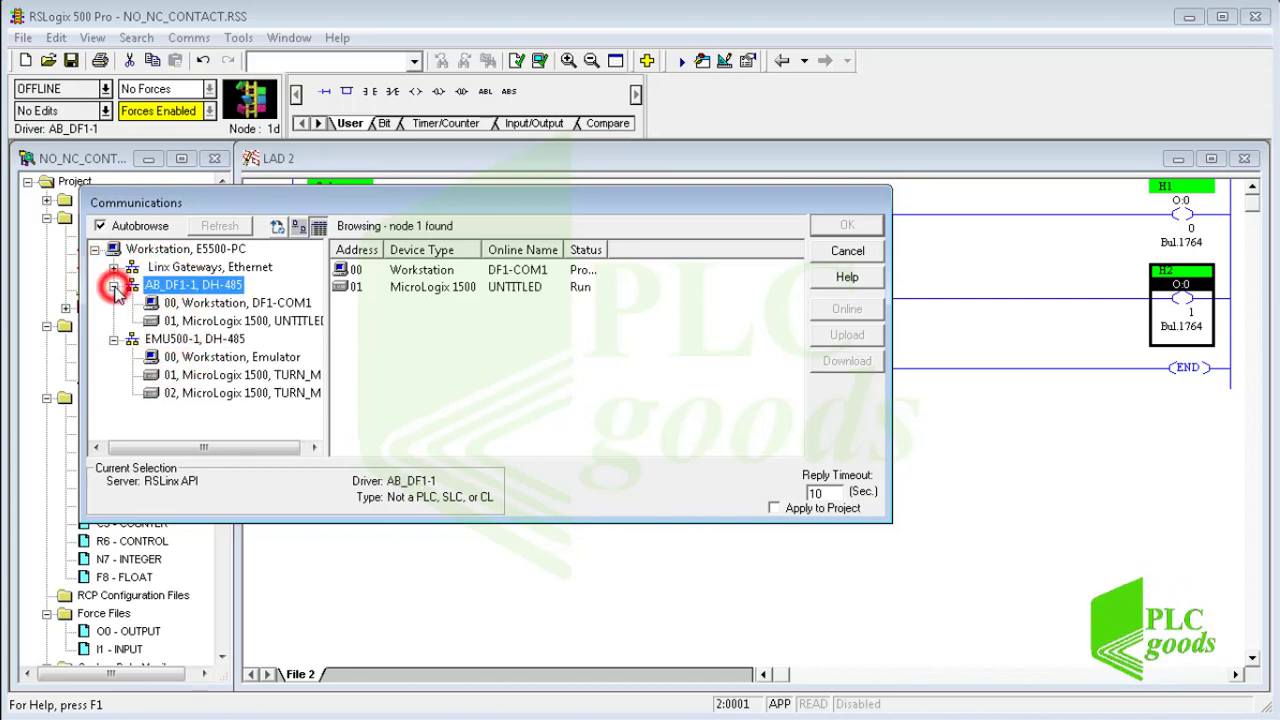
click(190, 320)
click(452, 288)
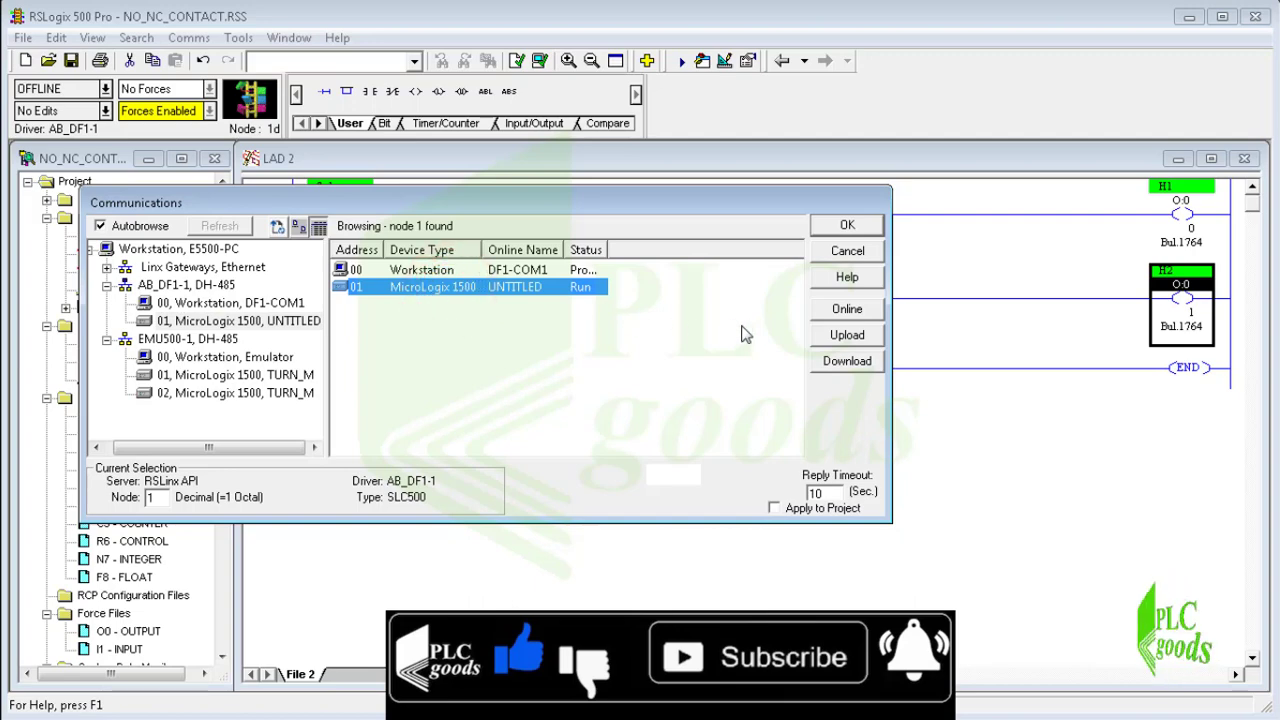
click(862, 370)
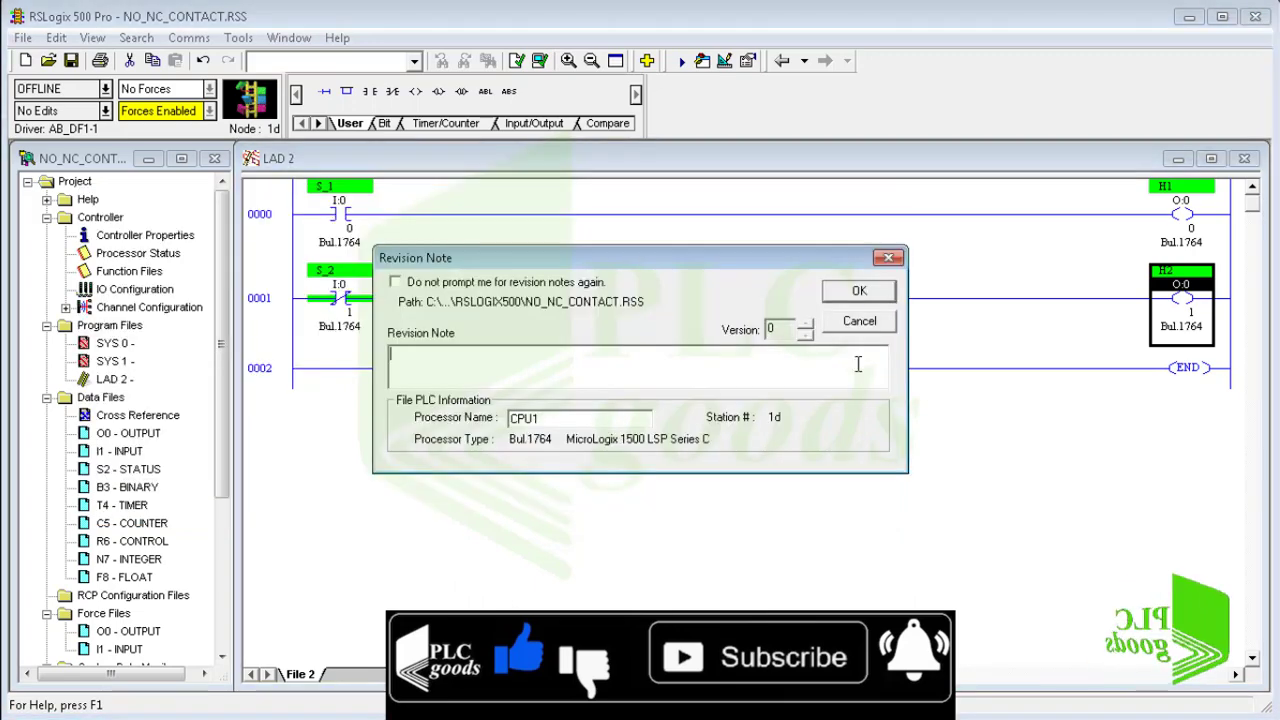
Accept the revision note, confirm the NO_NC_CONTACT download and PROG mode, then go online.
click(858, 292)
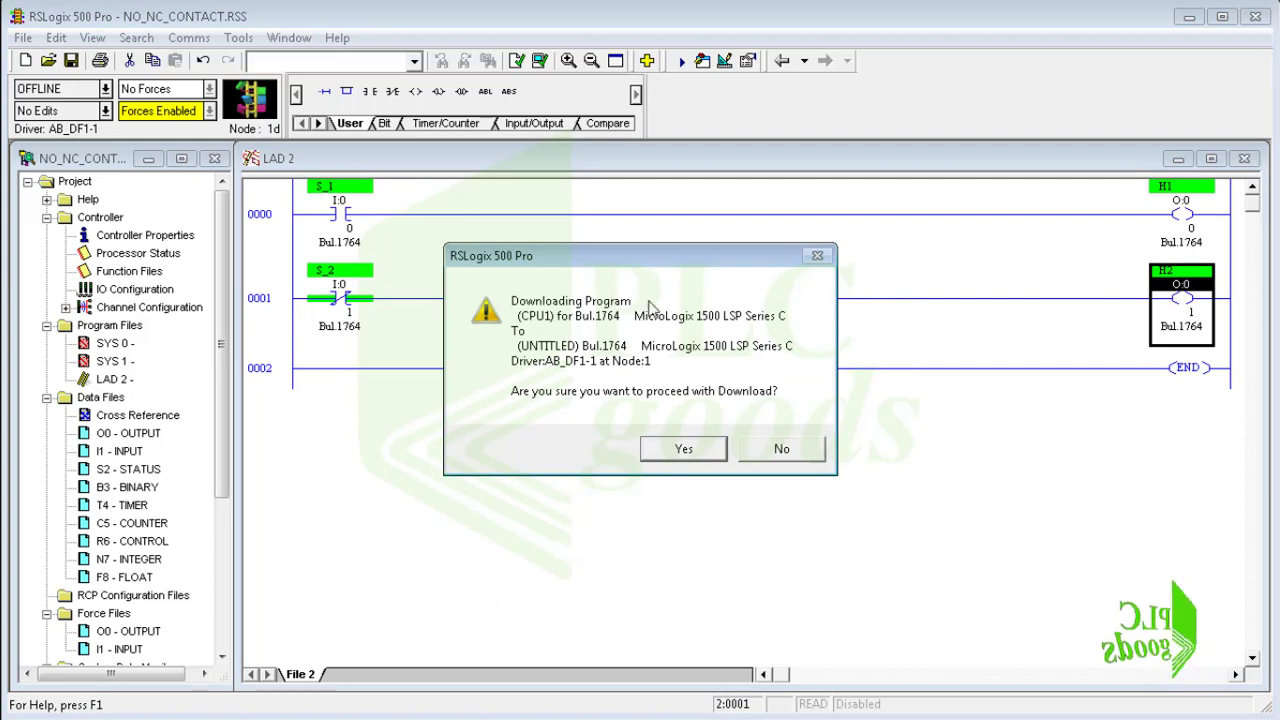
click(688, 440)
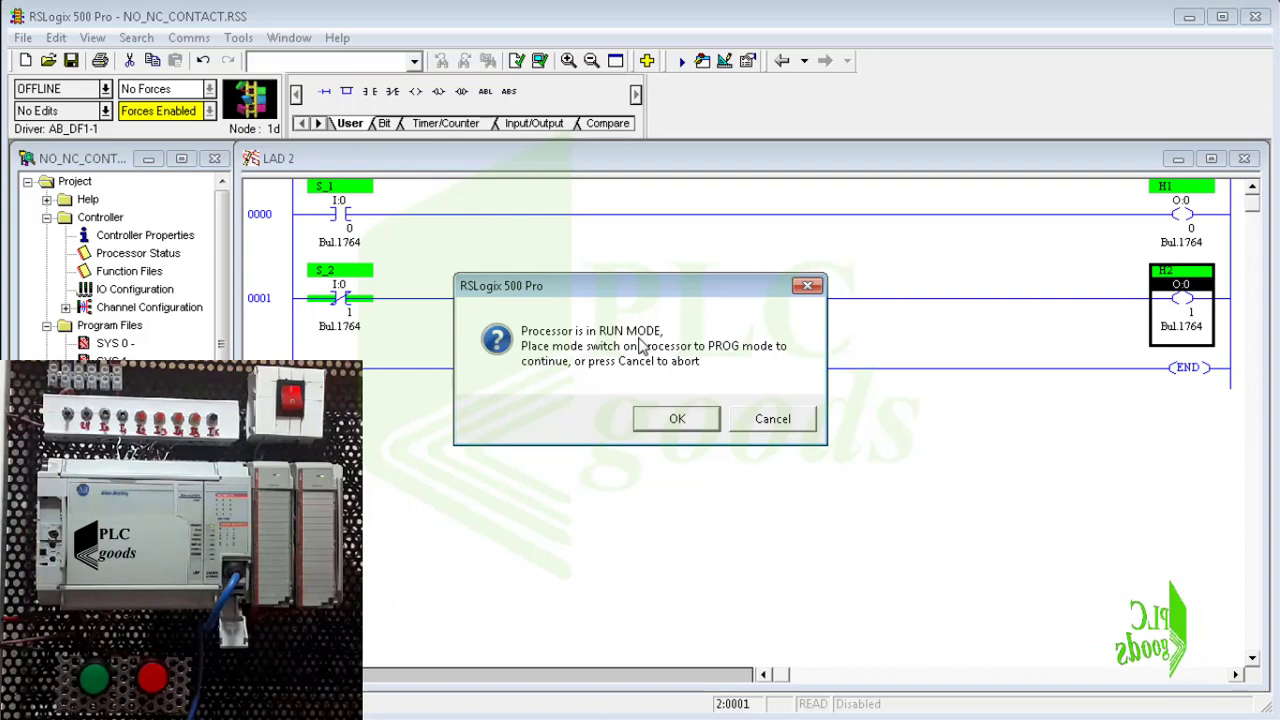
click(675, 420)
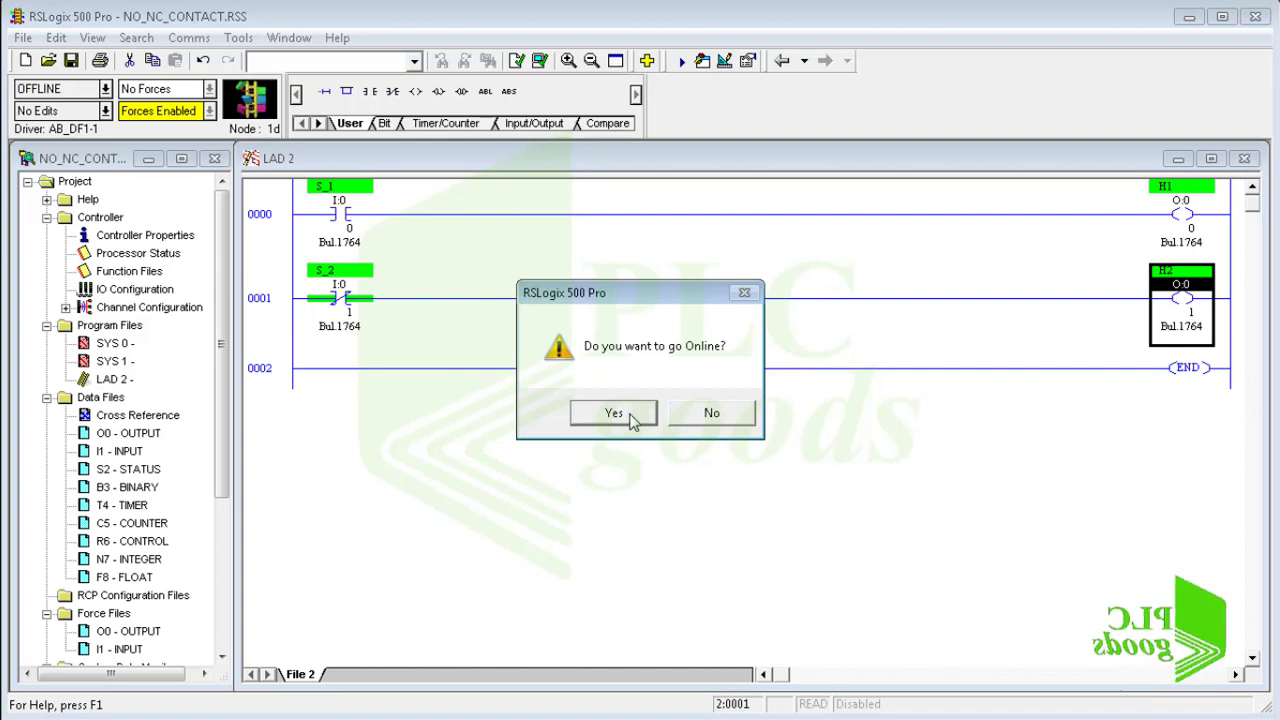
click(613, 413)
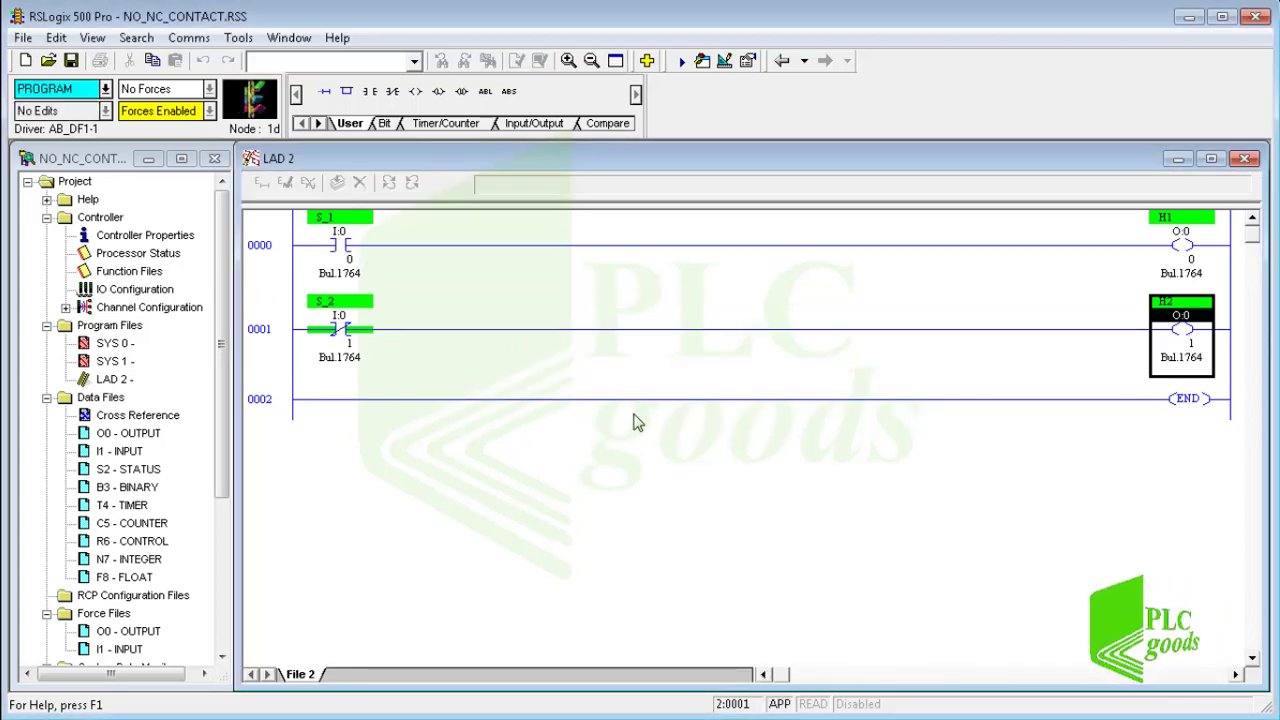
Open the O0 output and I1 input tables online and check H1 at bit O:0/0.
double_click(100, 433)
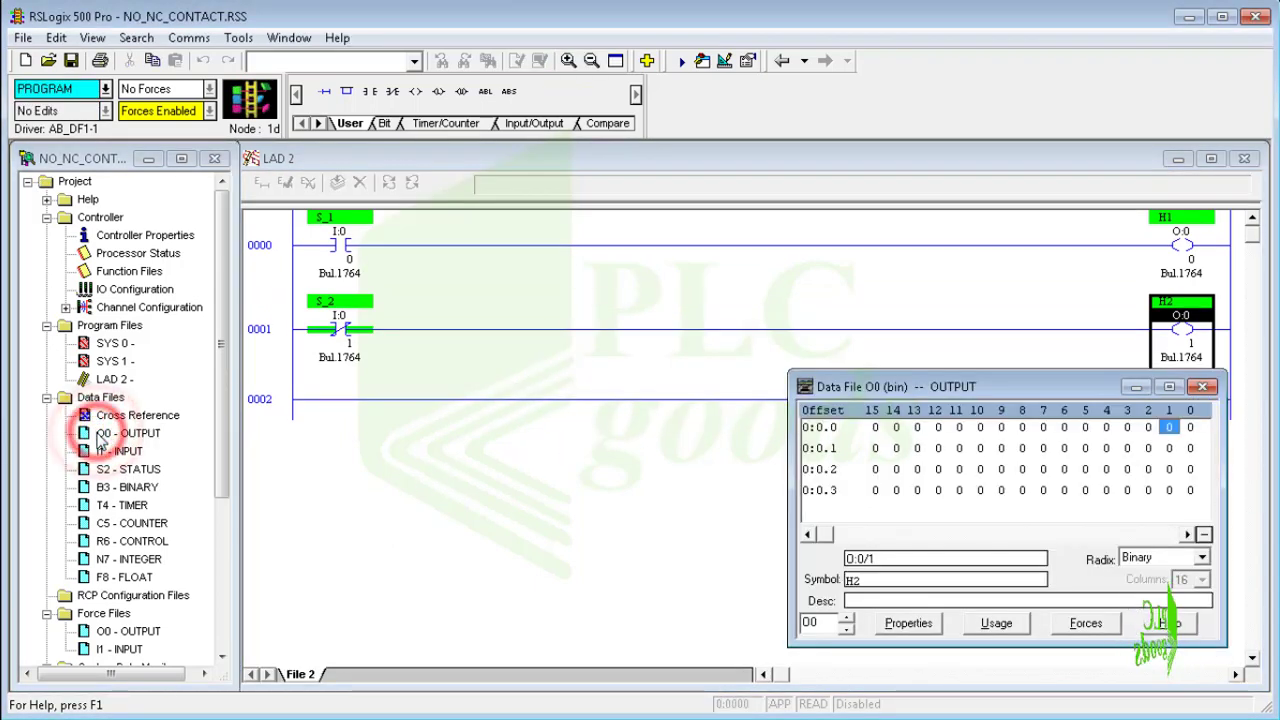
double_click(115, 451)
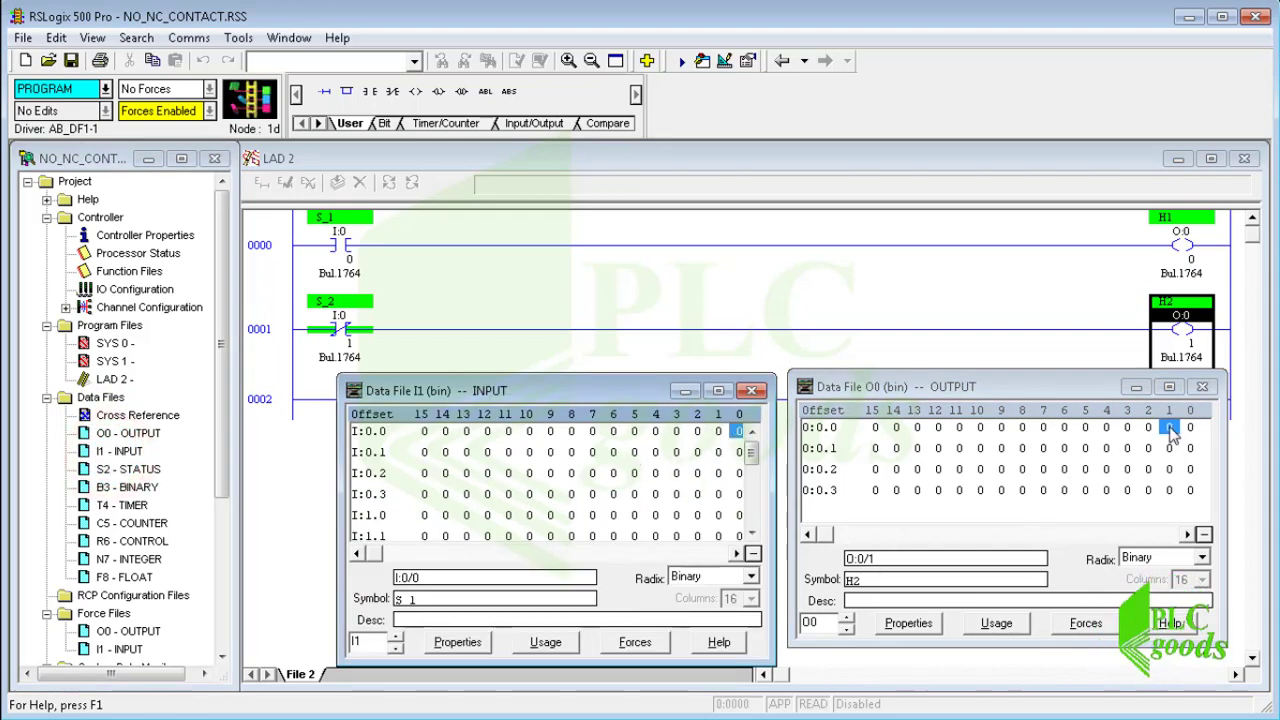
drag(1097, 390, 1089, 409)
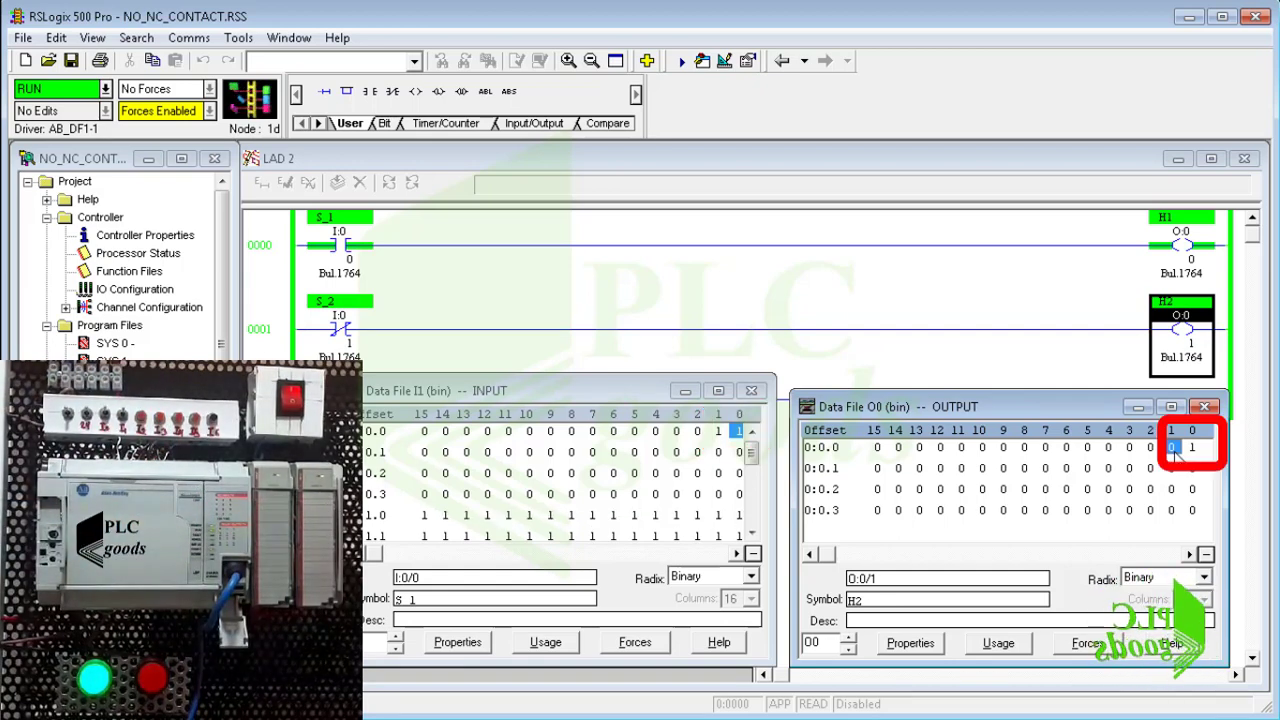
click(1192, 448)
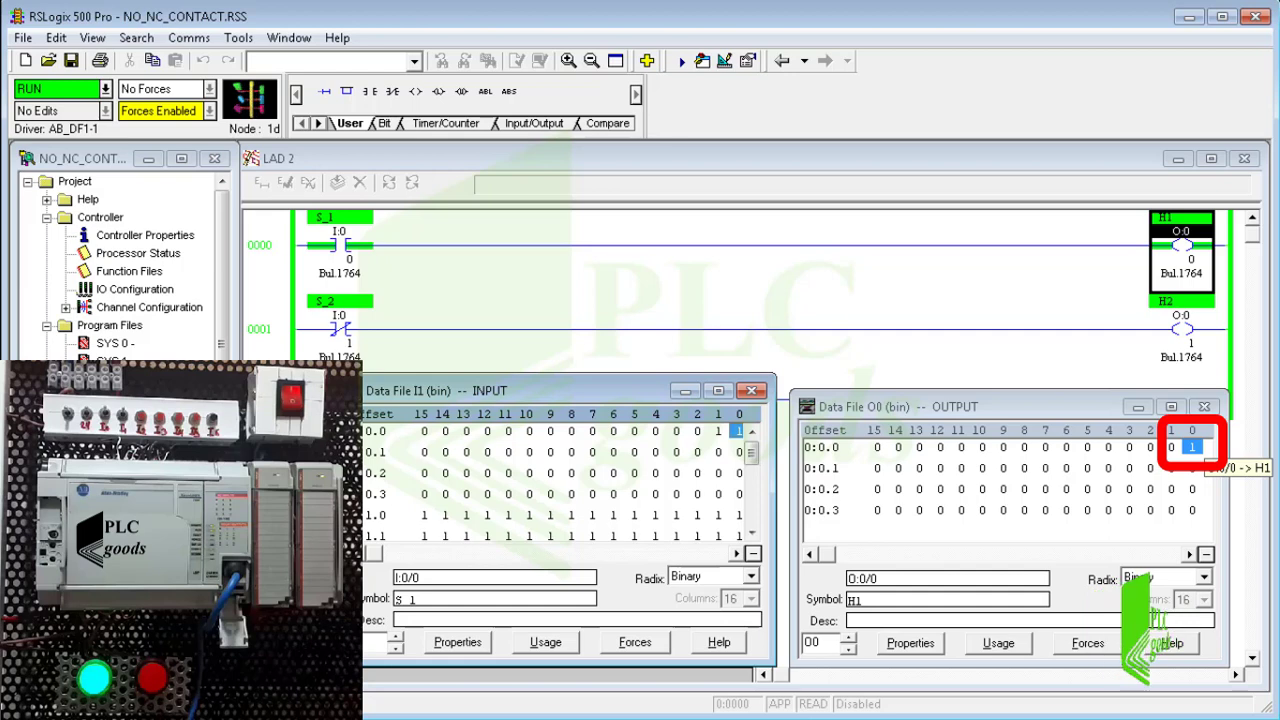